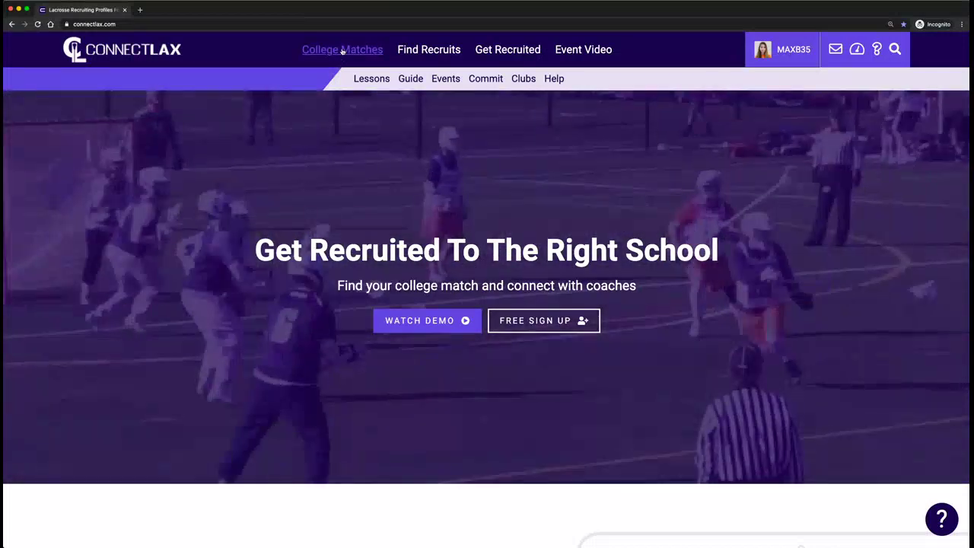
Open the college matching questionnaire and set the gender to Female
{"action": "left_click", "coordinate": [342, 50]}
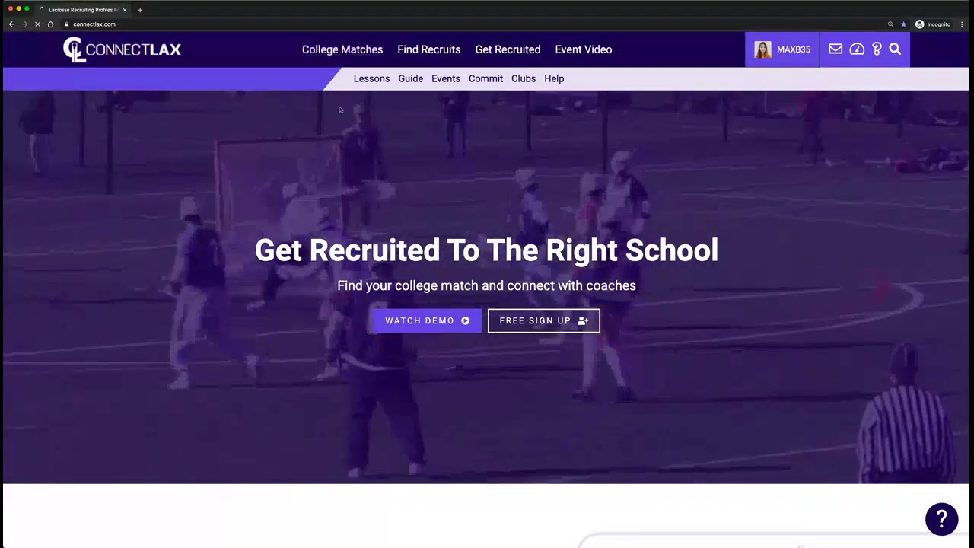
{"action": "scroll", "coordinate": [339, 255], "scroll_direction": "down", "scroll_amount": 2}
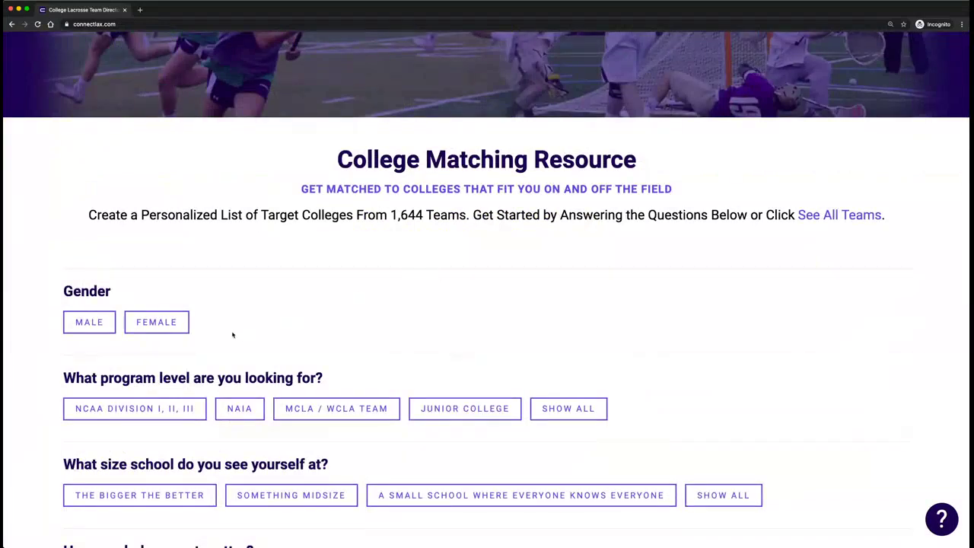
{"action": "left_click", "coordinate": [183, 330]}
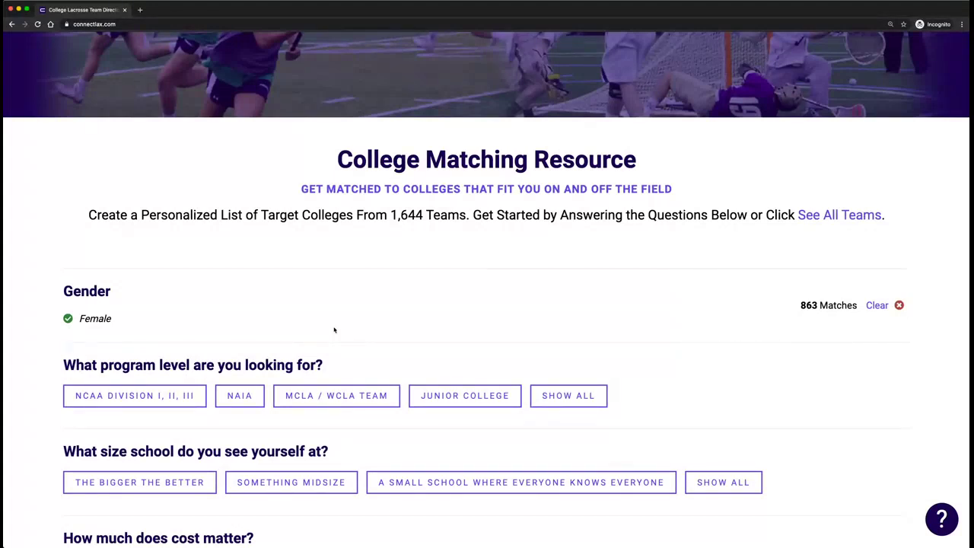
Answer with NCAA Division I, II, III, the bigger the better, keeping costs down is important to me, and very selective admissions
{"action": "scroll", "coordinate": [334, 329], "scroll_direction": "down", "scroll_amount": 3}
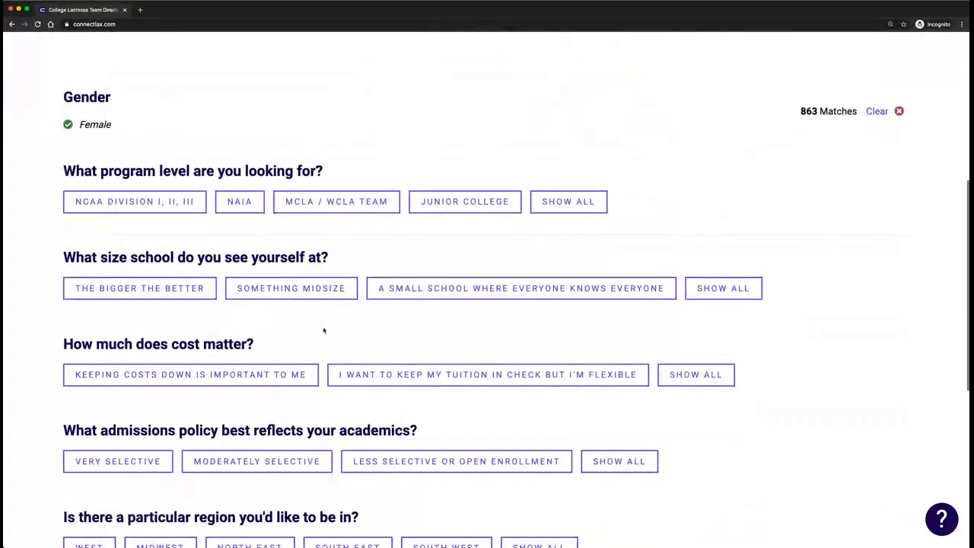
{"action": "left_click", "coordinate": [174, 201]}
{"action": "left_click", "coordinate": [174, 268]}
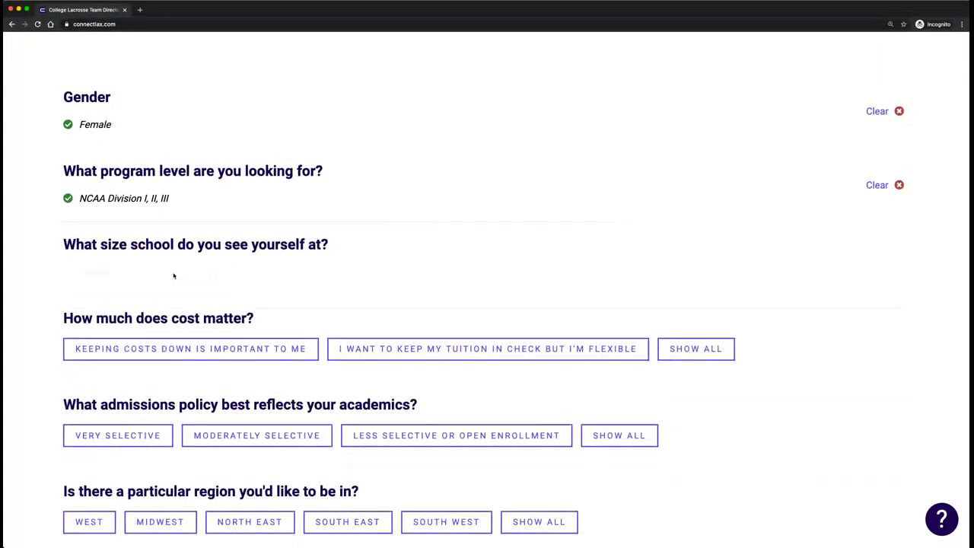
{"action": "left_click", "coordinate": [172, 349]}
{"action": "left_click", "coordinate": [122, 423]}
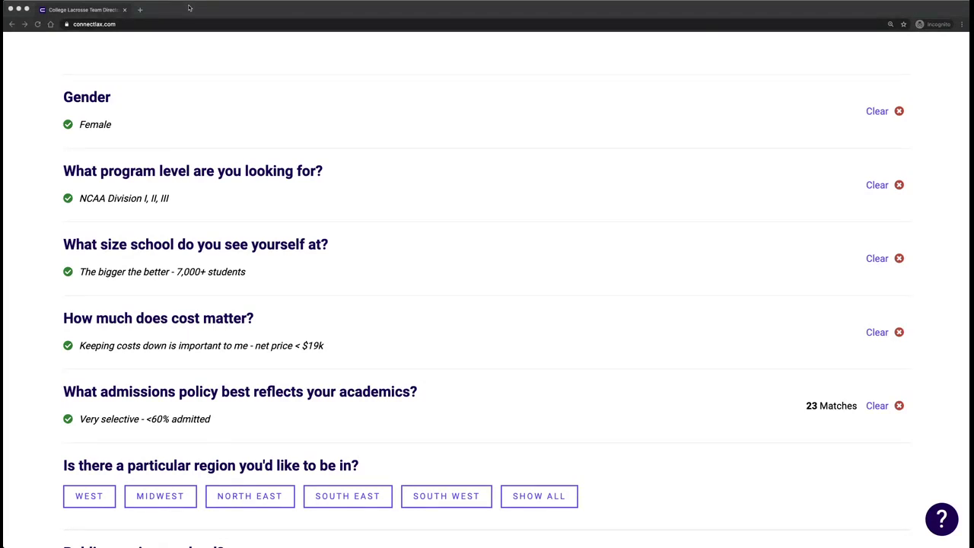
Show the college matches for the chosen answers and switch their map to filtering by distance
{"action": "left_click", "coordinate": [87, 168]}
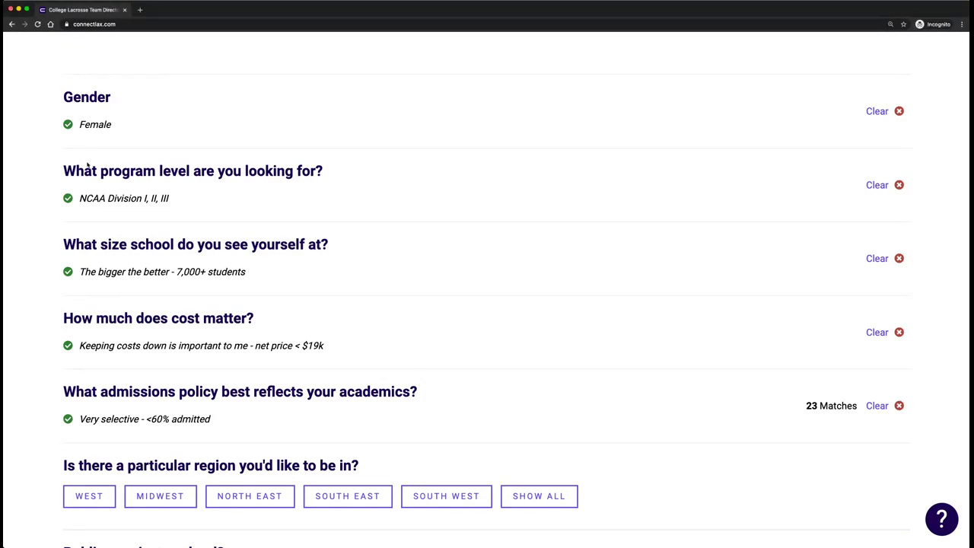
{"action": "scroll", "coordinate": [438, 355], "scroll_direction": "down", "scroll_amount": 5}
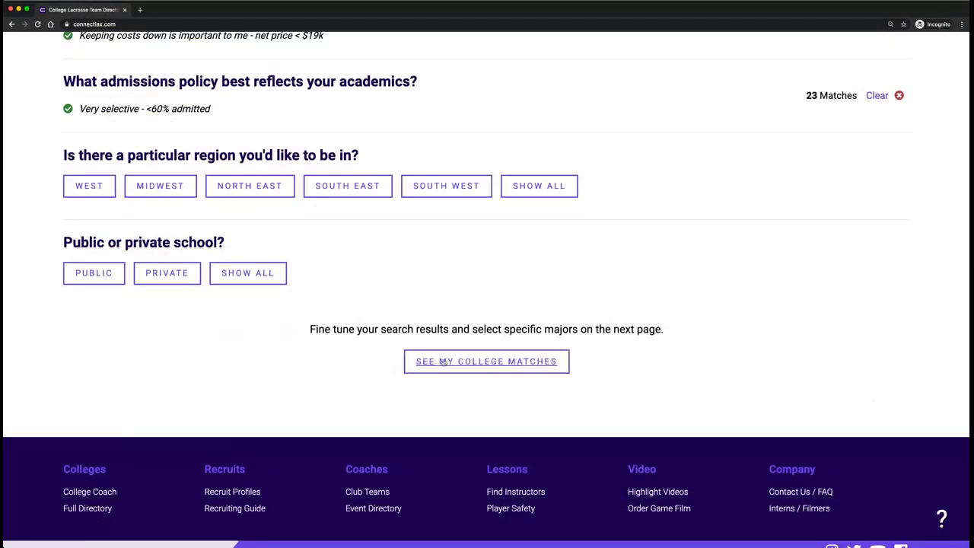
{"action": "left_click", "coordinate": [441, 362]}
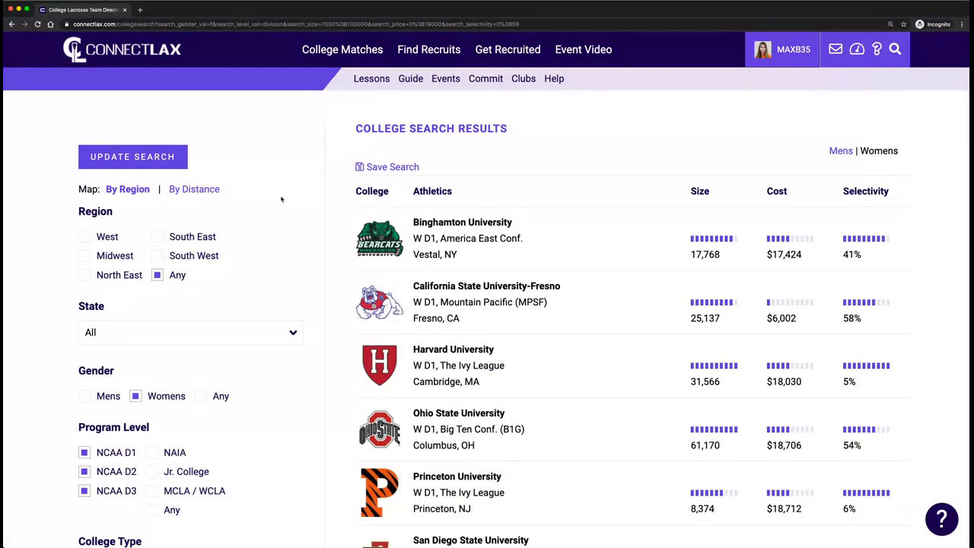
{"action": "left_click", "coordinate": [196, 189]}
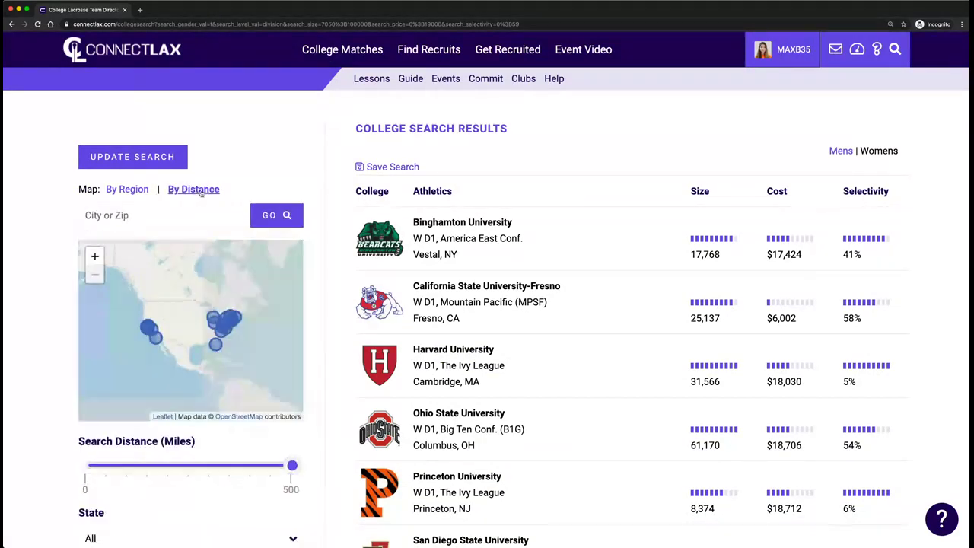
Raise the minimum average GPA to about 2.8 and the minimum ACT / SAT score to about a quarter of its scale
{"action": "scroll", "coordinate": [289, 137], "scroll_direction": "down", "scroll_amount": 5}
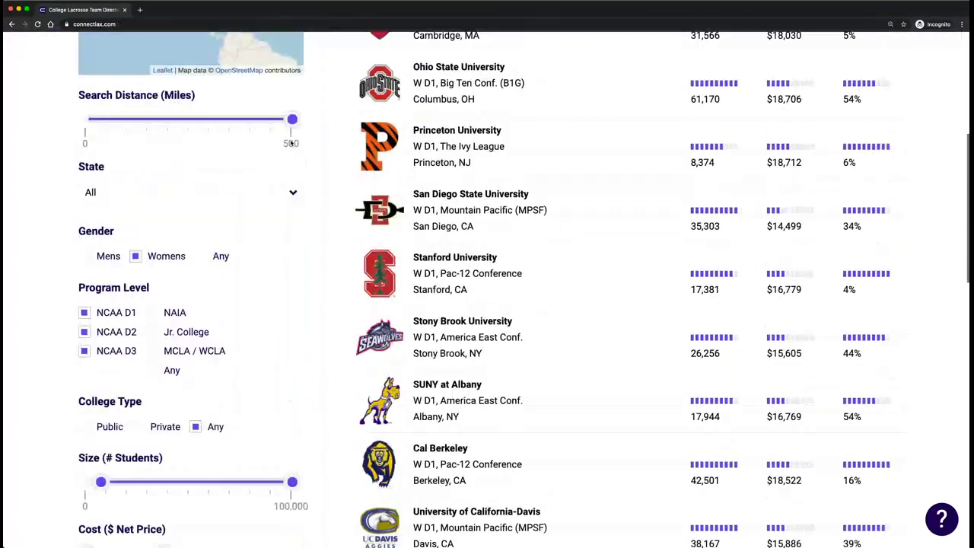
{"action": "scroll", "coordinate": [289, 152], "scroll_direction": "down", "scroll_amount": 4}
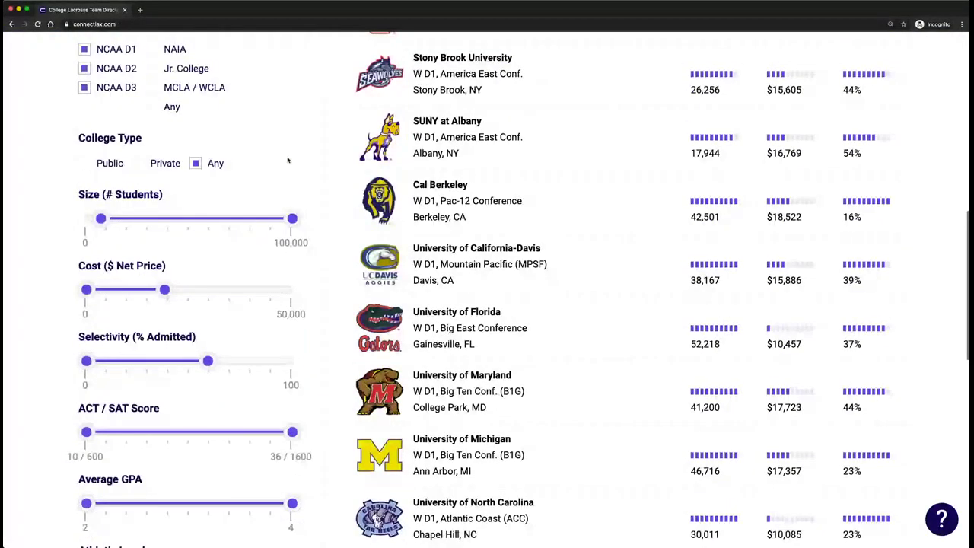
{"action": "scroll", "coordinate": [287, 159], "scroll_direction": "down", "scroll_amount": 2}
{"action": "scroll", "coordinate": [91, 293], "scroll_direction": "down", "scroll_amount": 1}
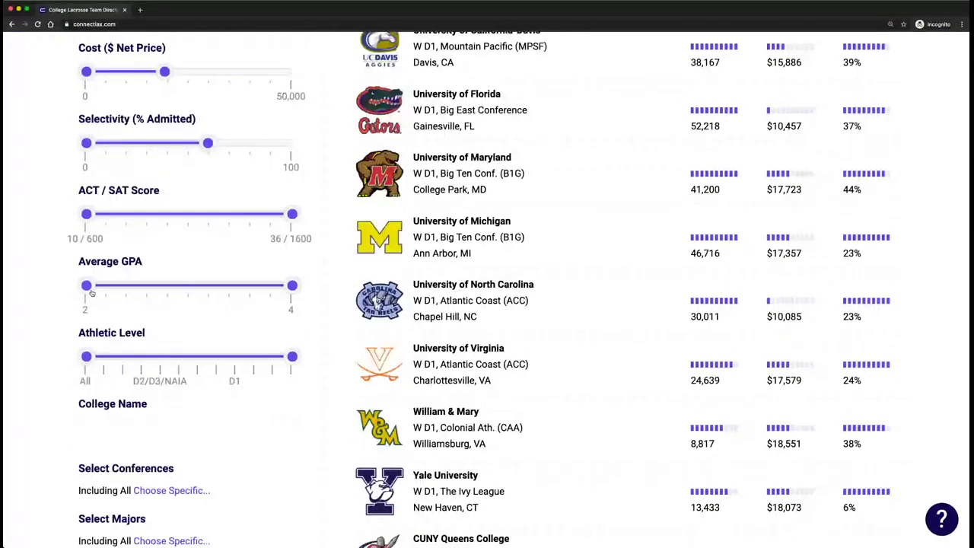
{"action": "left_click_drag", "start_coordinate": [87, 286], "coordinate": [167, 285]}
{"action": "left_click_drag", "start_coordinate": [86, 214], "coordinate": [133, 214]}
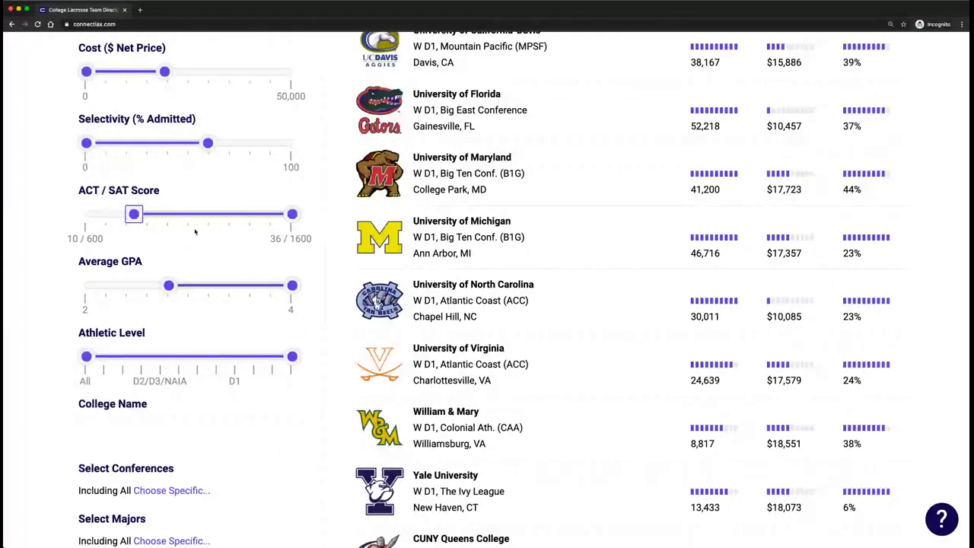
Choose specific majors for the search: the Business category and, by searching for "nurs", Nursing under Health Professions
{"action": "scroll", "coordinate": [193, 232], "scroll_direction": "down", "scroll_amount": 3}
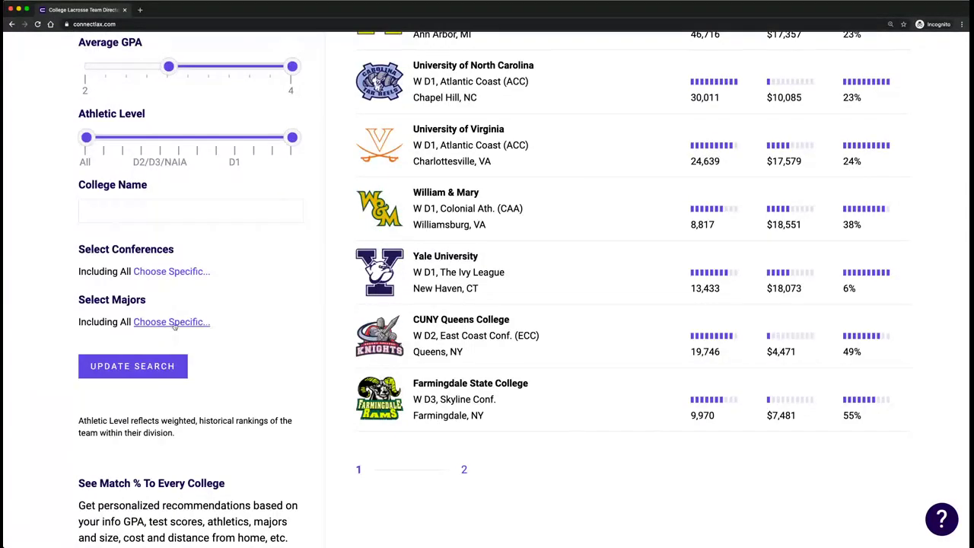
{"action": "left_click", "coordinate": [172, 321]}
{"action": "scroll", "coordinate": [114, 319], "scroll_direction": "down", "scroll_amount": 1}
{"action": "left_click", "coordinate": [84, 318]}
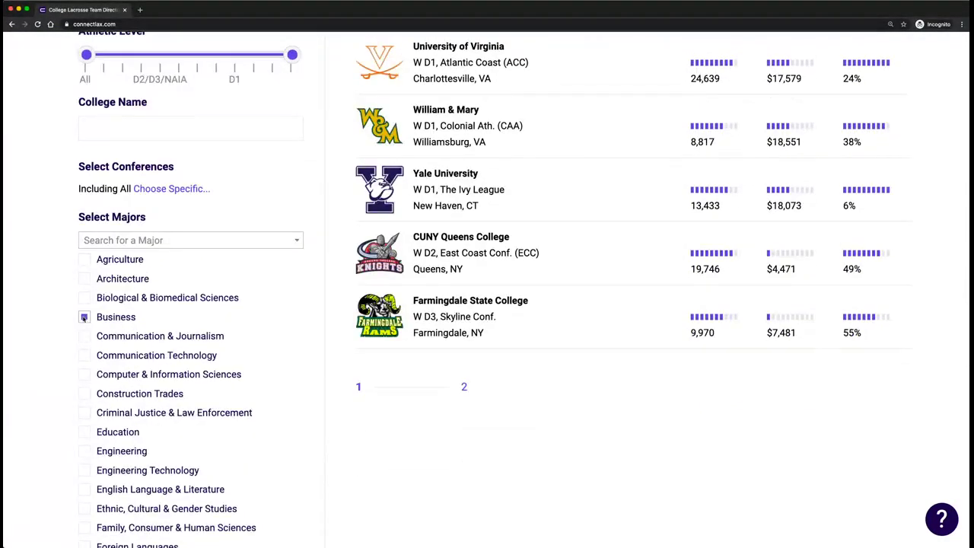
{"action": "left_click", "coordinate": [192, 242]}
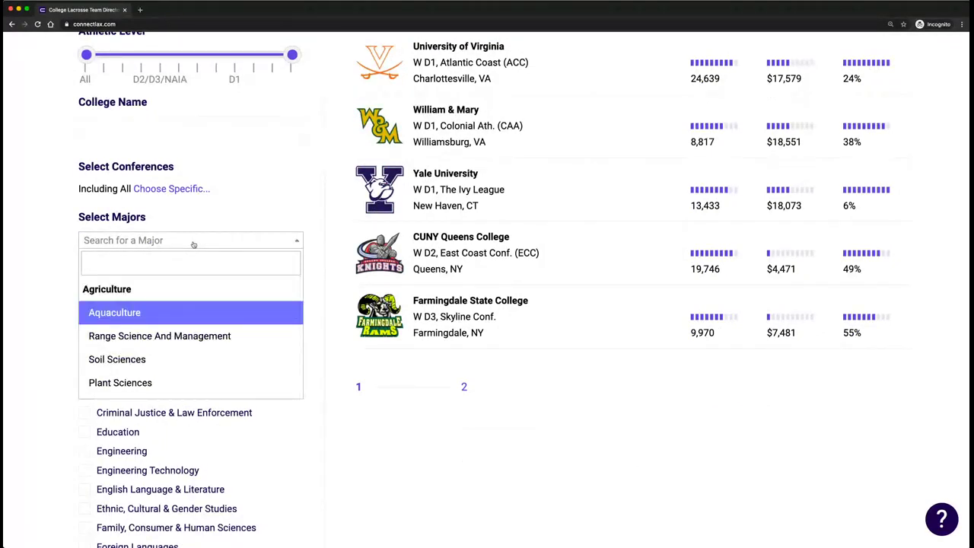
{"action": "type", "text": "nurs"}
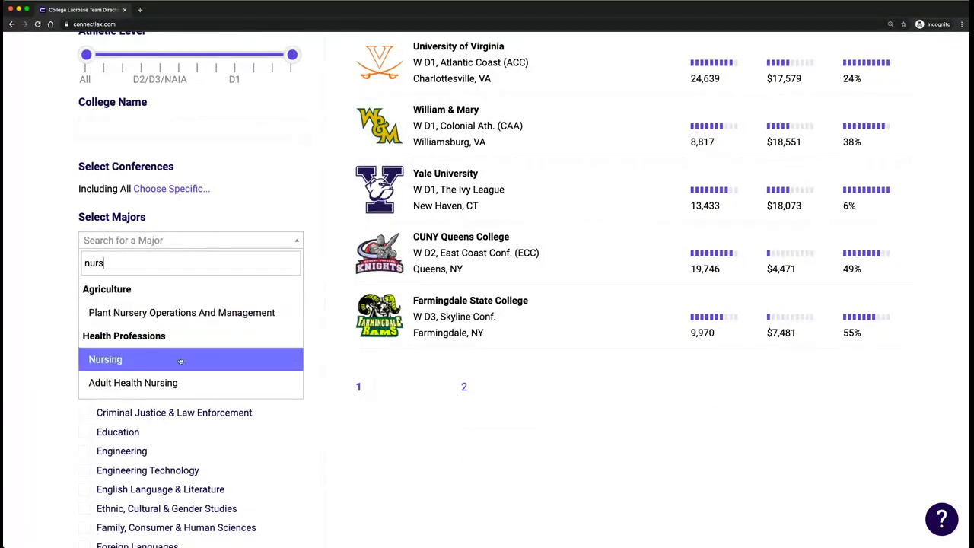
{"action": "left_click", "coordinate": [181, 361]}
Open Harvard University's women's team page from the college search results
{"action": "scroll", "coordinate": [554, 115], "scroll_direction": "up", "scroll_amount": 5}
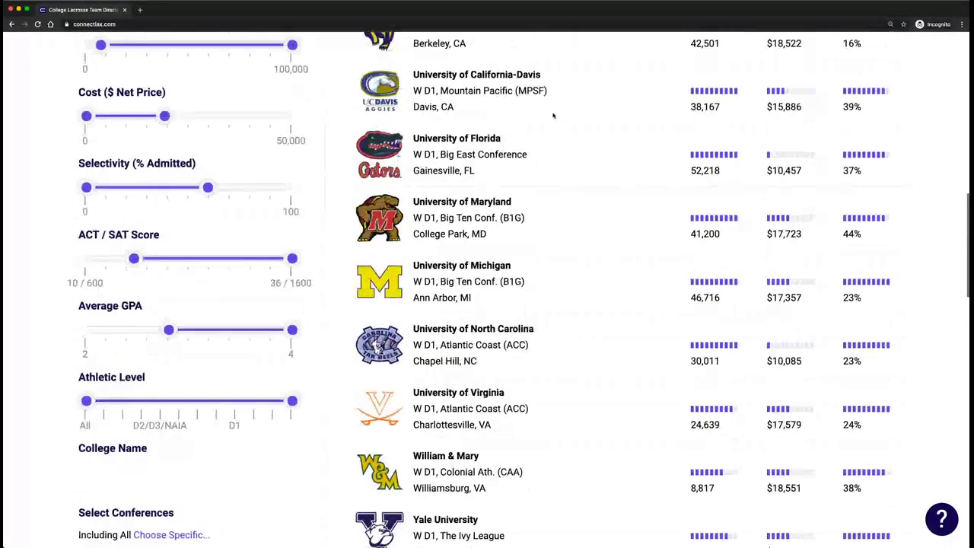
{"action": "scroll", "coordinate": [555, 115], "scroll_direction": "up", "scroll_amount": 10}
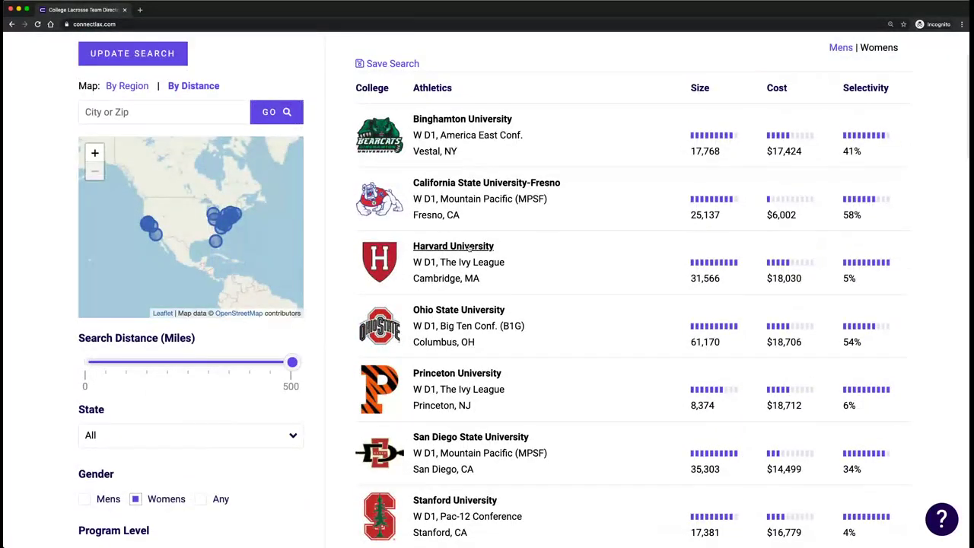
{"action": "left_click", "coordinate": [469, 248]}
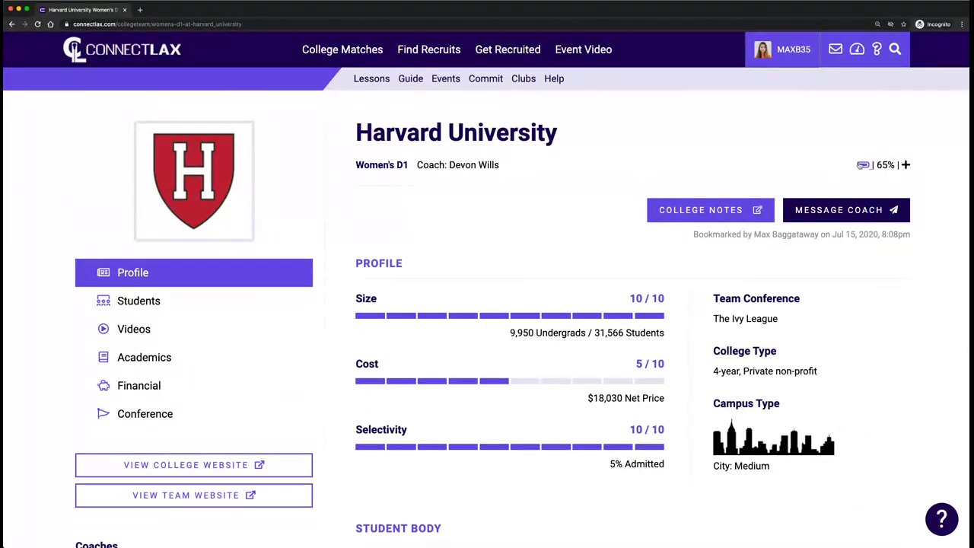
Open the college recommendations from Harvard's match rating and review the colleges ranked by match percentage
{"action": "left_click", "coordinate": [862, 164]}
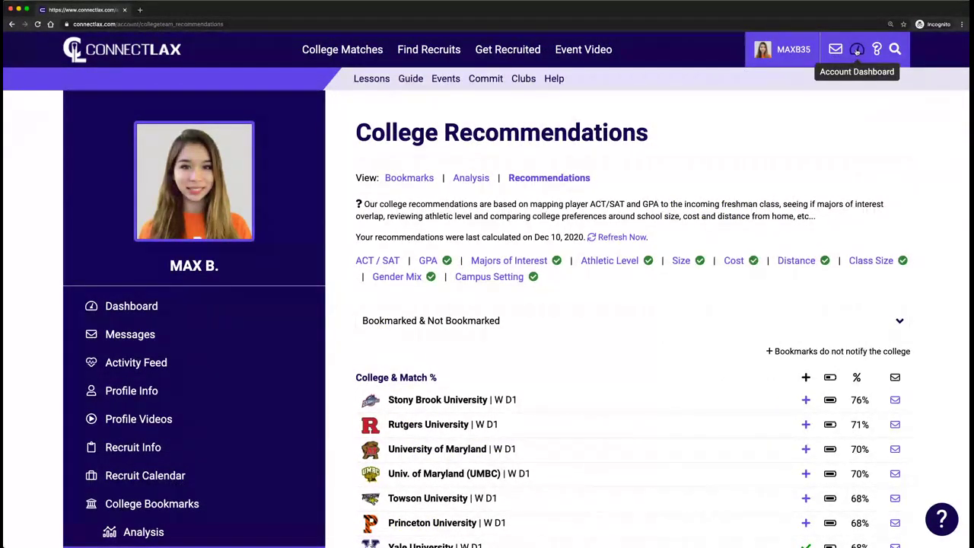
{"action": "scroll", "coordinate": [295, 413], "scroll_direction": "down", "scroll_amount": 2}
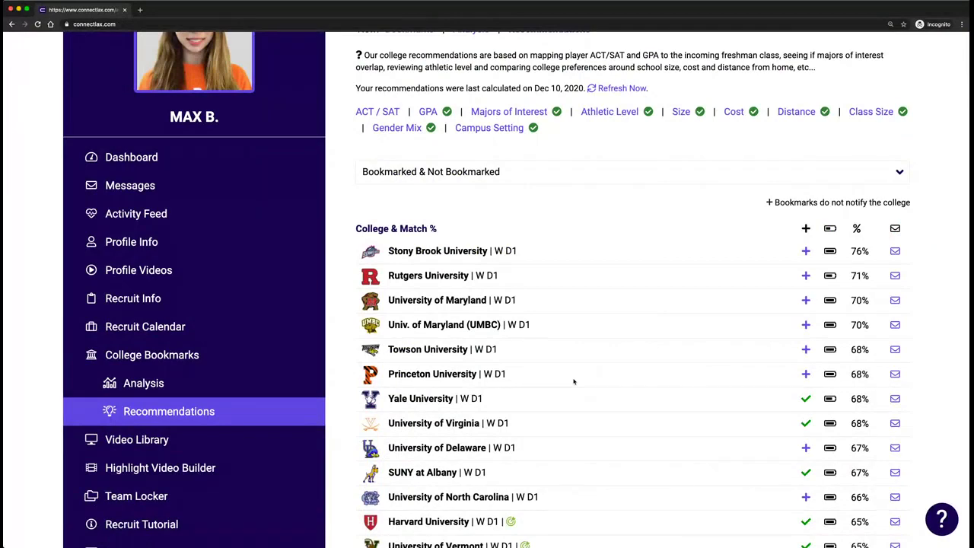
{"action": "scroll", "coordinate": [574, 381], "scroll_direction": "up", "scroll_amount": 3}
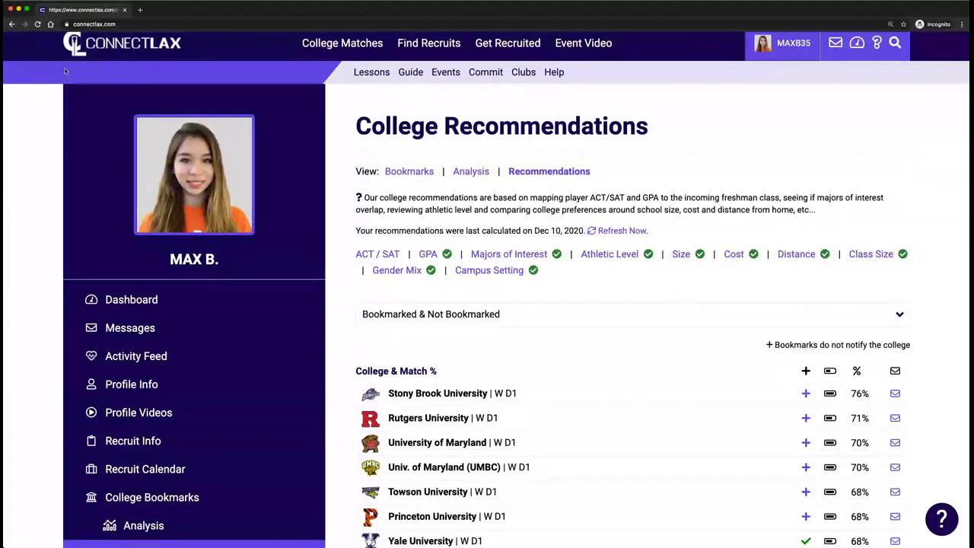
Return to the Harvard University page and examine its profile, student body figures, college match detail, road trips, recruit commits and coaches' events
{"action": "left_click", "coordinate": [12, 26]}
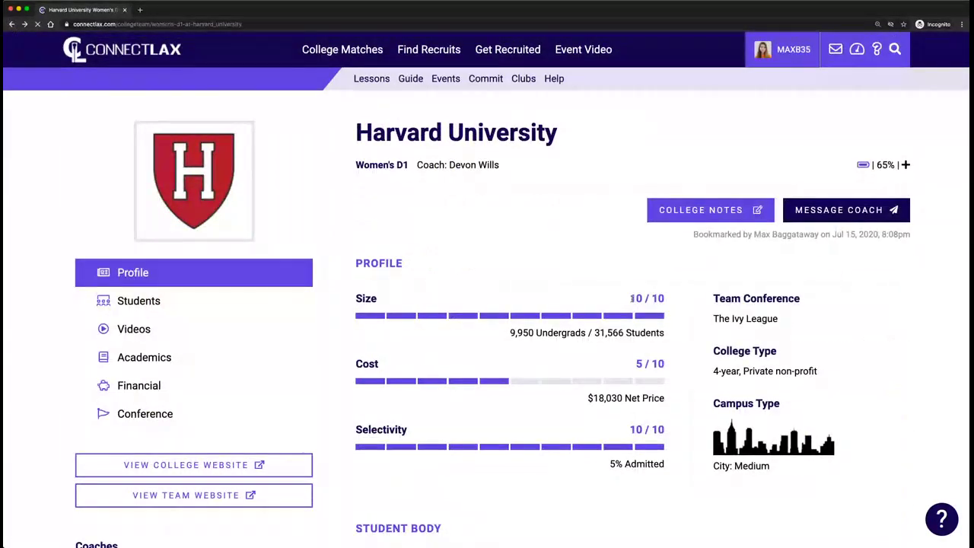
{"action": "scroll", "coordinate": [636, 289], "scroll_direction": "down", "scroll_amount": 3}
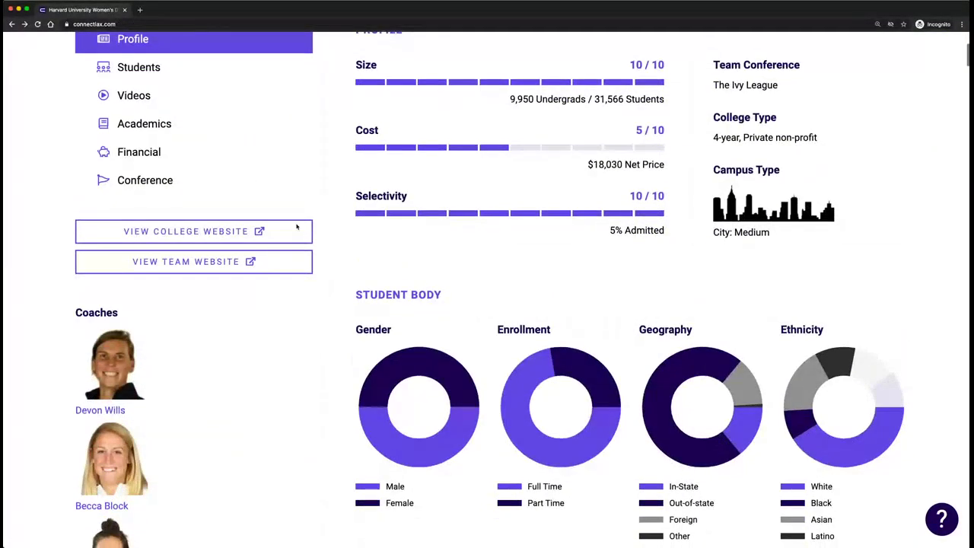
{"action": "scroll", "coordinate": [518, 392], "scroll_direction": "down", "scroll_amount": 3}
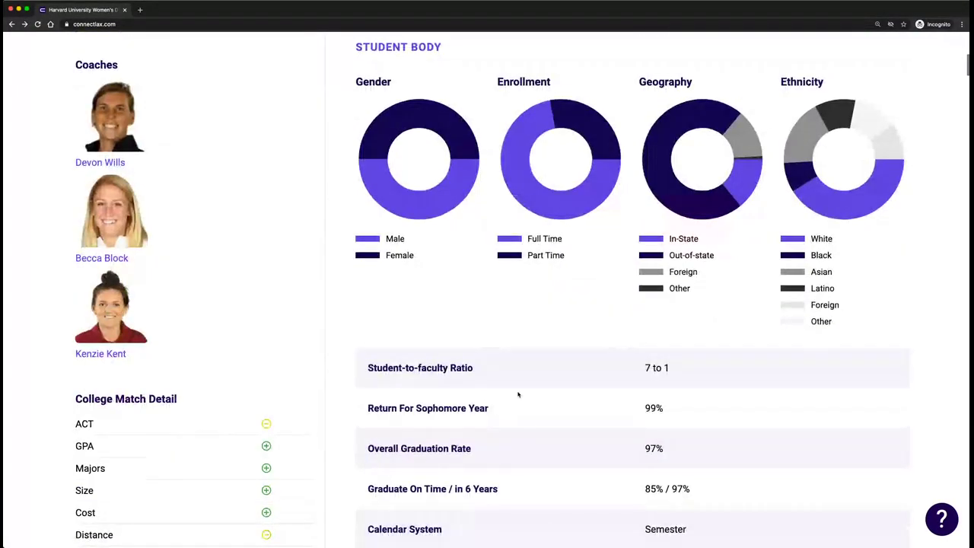
{"action": "left_click_drag", "start_coordinate": [368, 367], "coordinate": [470, 367]}
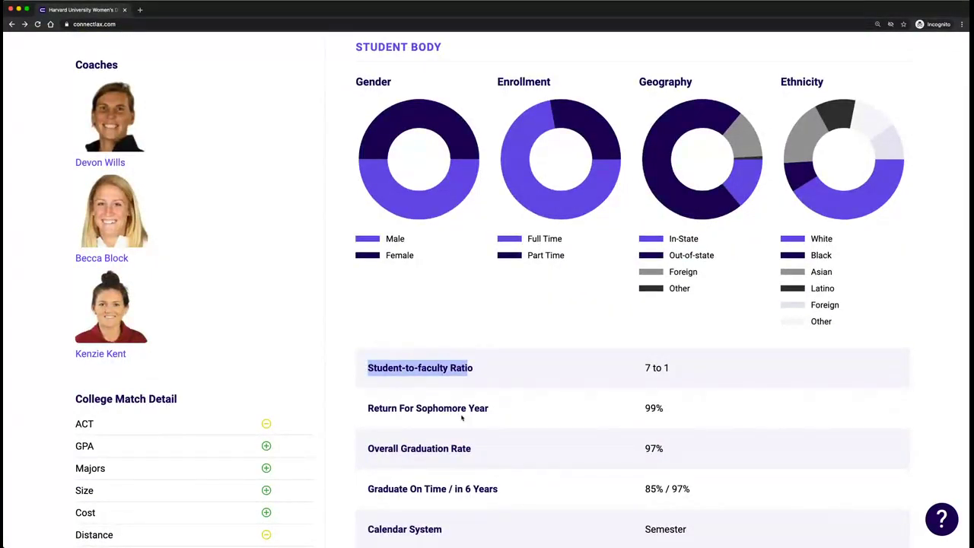
{"action": "scroll", "coordinate": [461, 417], "scroll_direction": "down", "scroll_amount": 5}
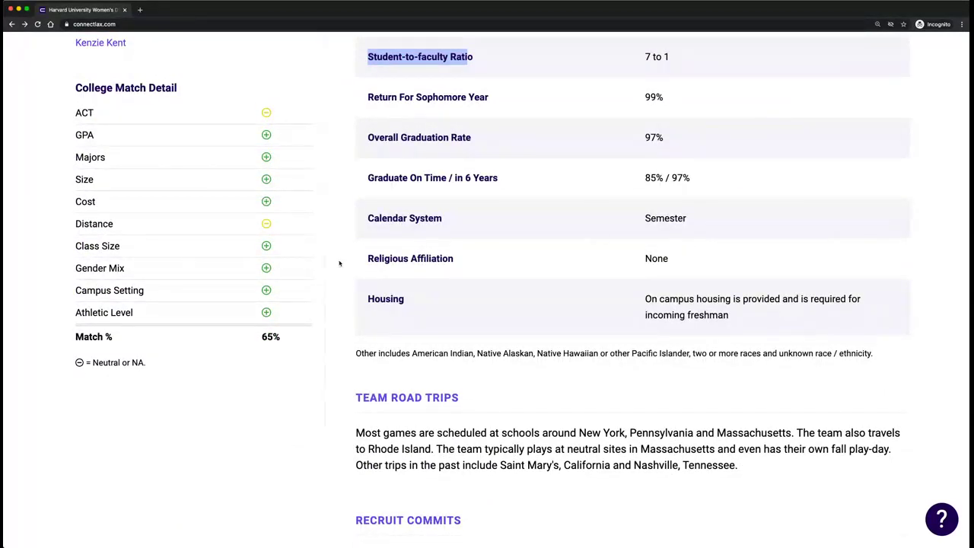
{"action": "scroll", "coordinate": [353, 263], "scroll_direction": "down", "scroll_amount": 4}
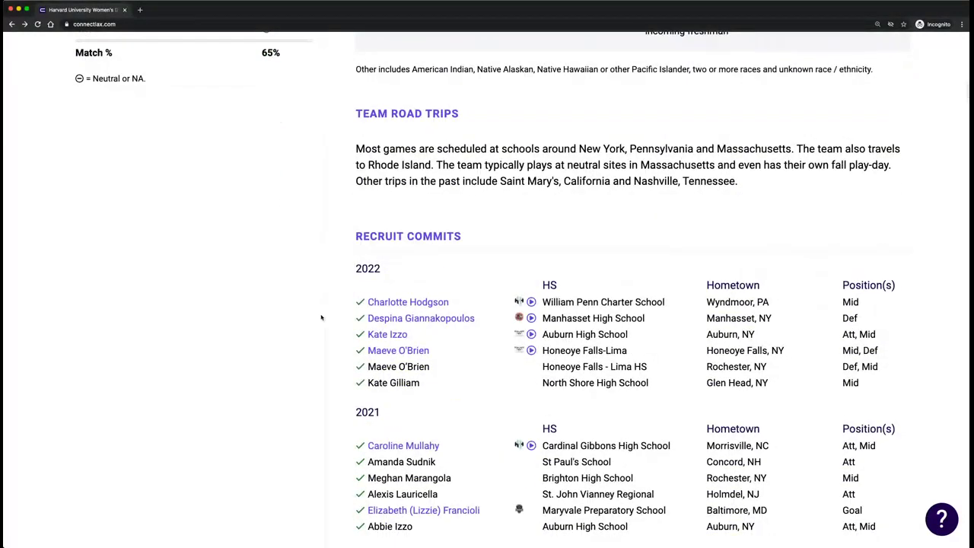
{"action": "scroll", "coordinate": [313, 376], "scroll_direction": "down", "scroll_amount": 7}
{"action": "scroll", "coordinate": [313, 376], "scroll_direction": "down", "scroll_amount": 10}
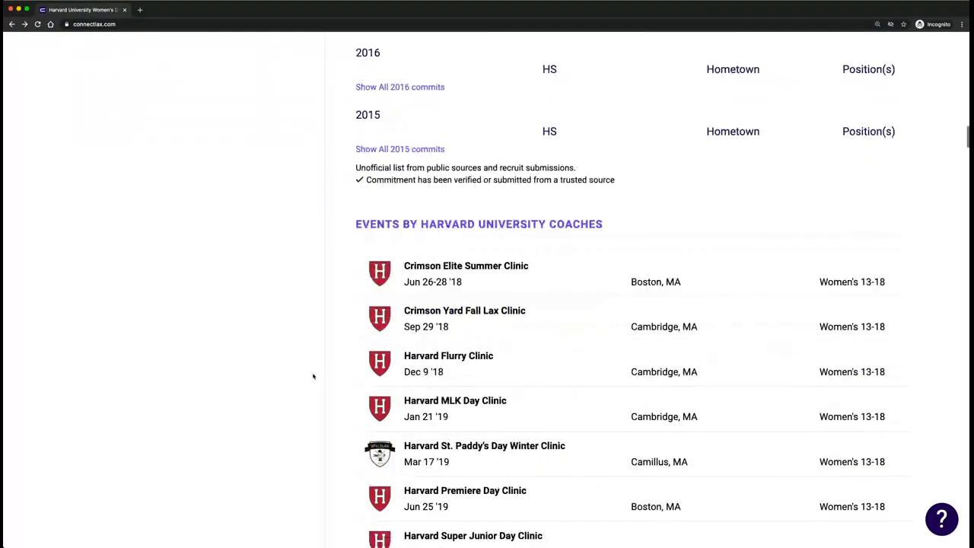
{"action": "scroll", "coordinate": [313, 376], "scroll_direction": "down", "scroll_amount": 6}
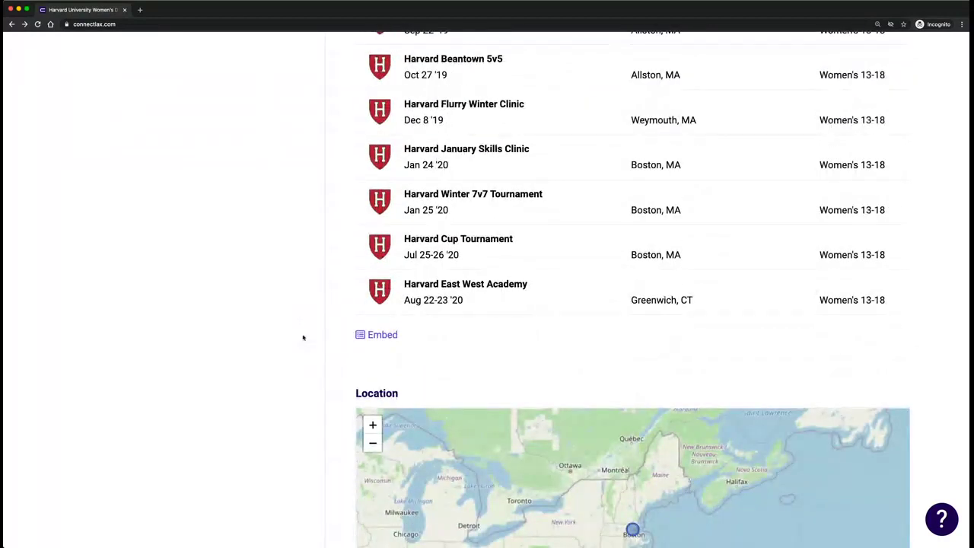
Expand the Harvard team's video section to list all of its videos
{"action": "scroll", "coordinate": [302, 347], "scroll_direction": "down", "scroll_amount": 10}
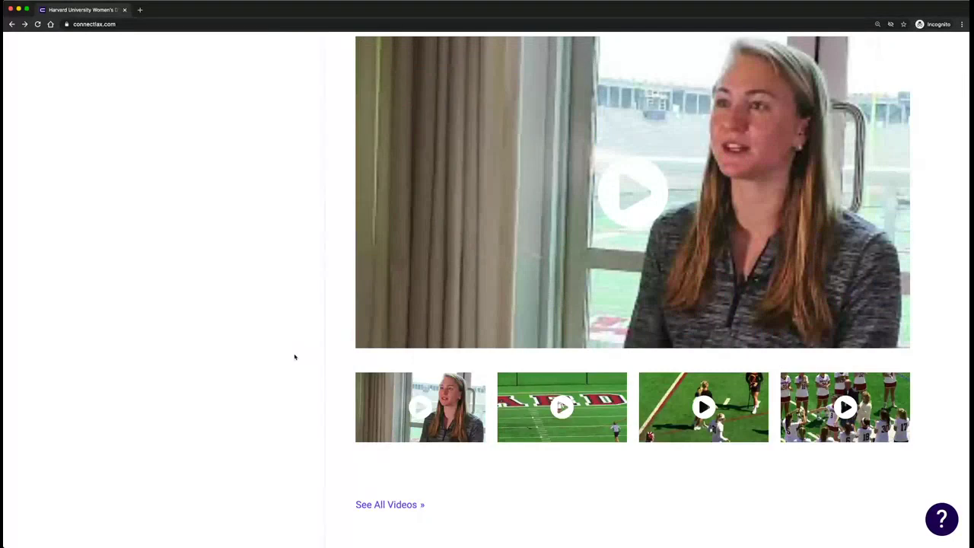
{"action": "scroll", "coordinate": [342, 363], "scroll_direction": "down", "scroll_amount": 4}
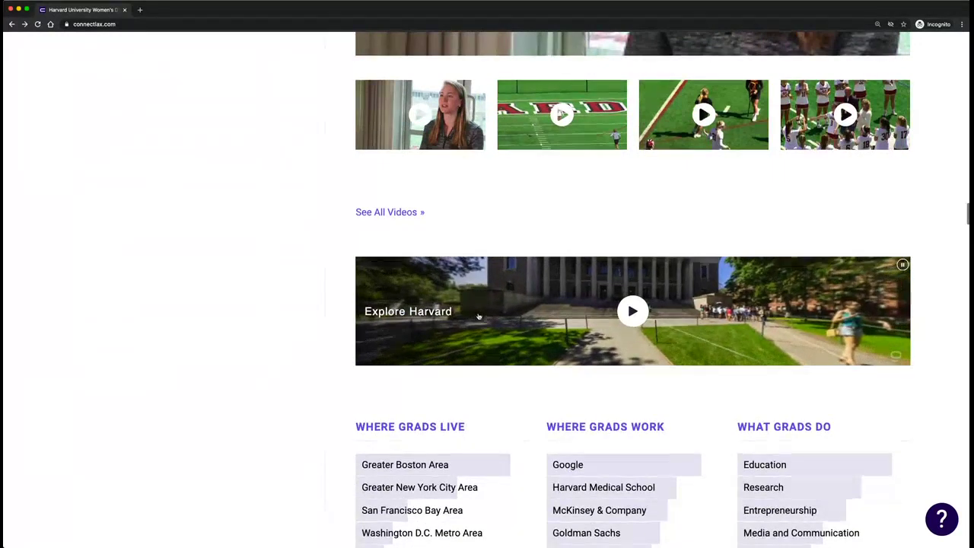
{"action": "left_click", "coordinate": [409, 213]}
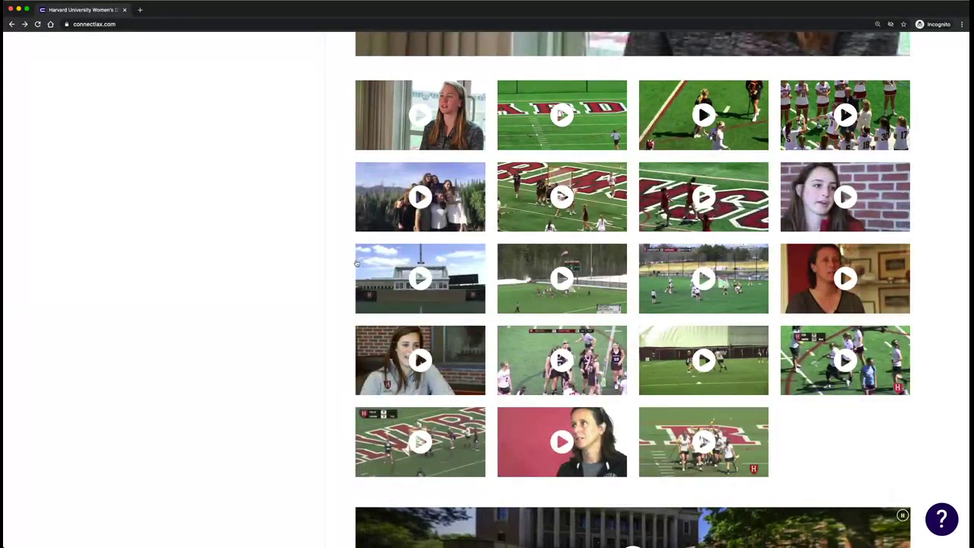
Browse the Harvard team videos and load the "Facility Tour: Harvard Women's Lacrosse" video in the player
{"action": "scroll", "coordinate": [355, 263], "scroll_direction": "up", "scroll_amount": 3}
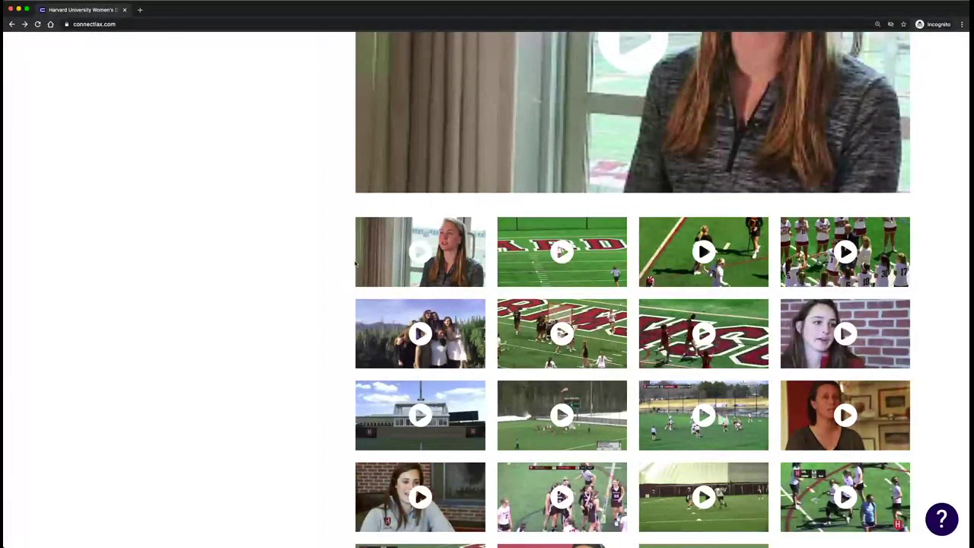
{"action": "scroll", "coordinate": [317, 284], "scroll_direction": "up", "scroll_amount": 3}
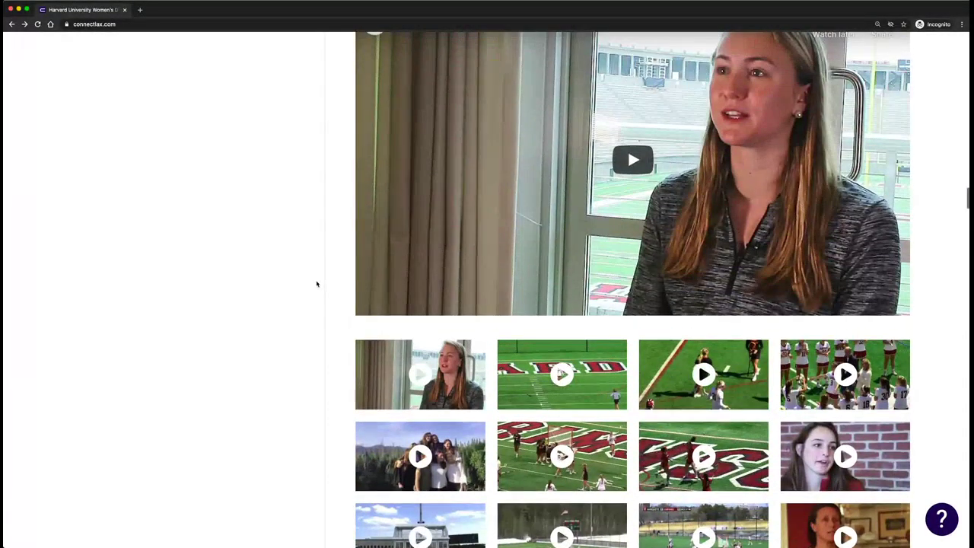
{"action": "scroll", "coordinate": [317, 284], "scroll_direction": "up", "scroll_amount": 1}
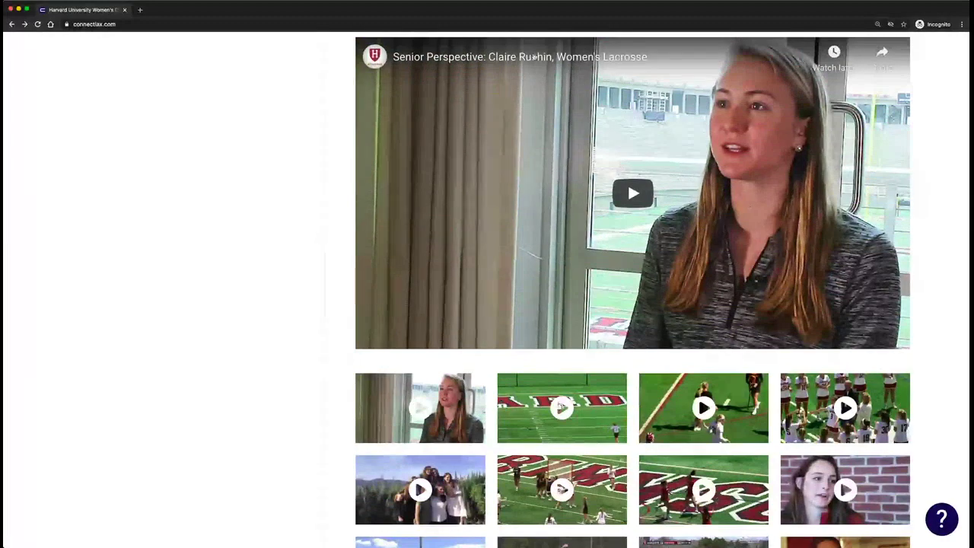
{"action": "scroll", "coordinate": [318, 413], "scroll_direction": "down", "scroll_amount": 4}
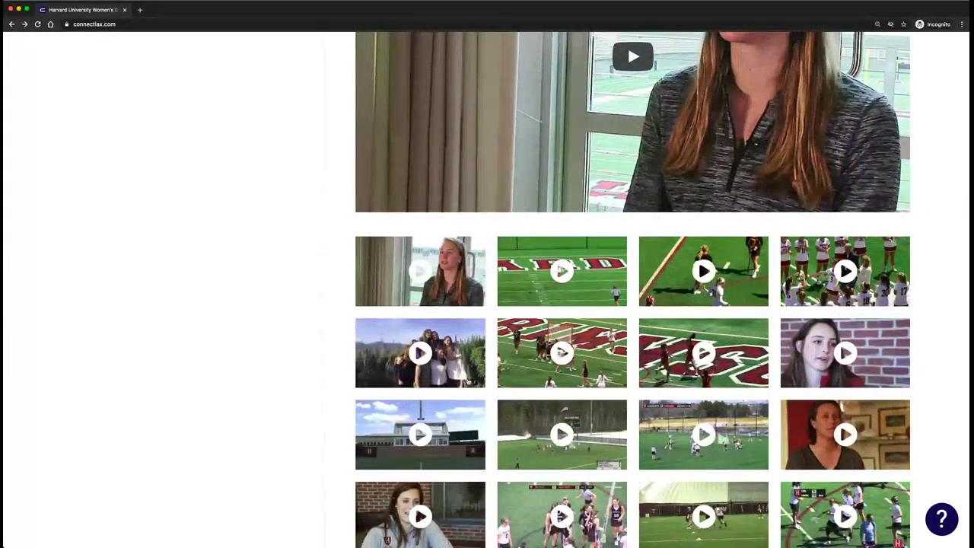
{"action": "scroll", "coordinate": [304, 381], "scroll_direction": "up", "scroll_amount": 3}
{"action": "scroll", "coordinate": [305, 380], "scroll_direction": "down", "scroll_amount": 3}
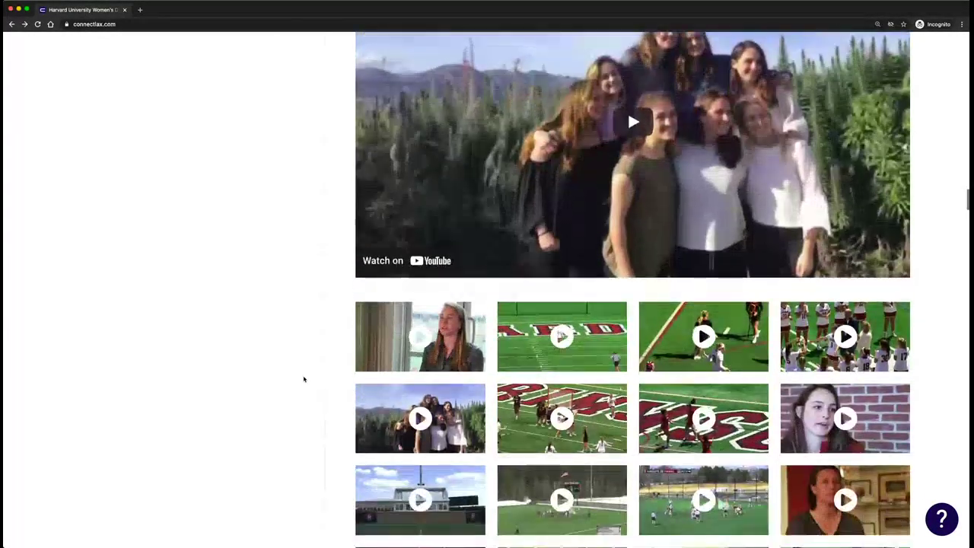
{"action": "scroll", "coordinate": [430, 452], "scroll_direction": "up", "scroll_amount": 5}
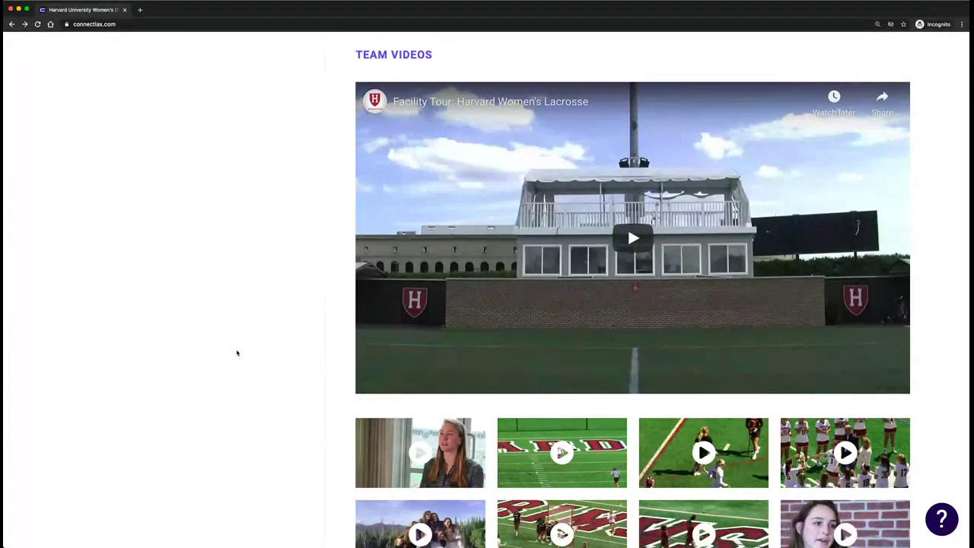
Open the Explore Harvard virtual tour below the team videos, view the River/Weeks Bridge scene, and close the tour to return to the team page
{"action": "scroll", "coordinate": [236, 353], "scroll_direction": "down", "scroll_amount": 8}
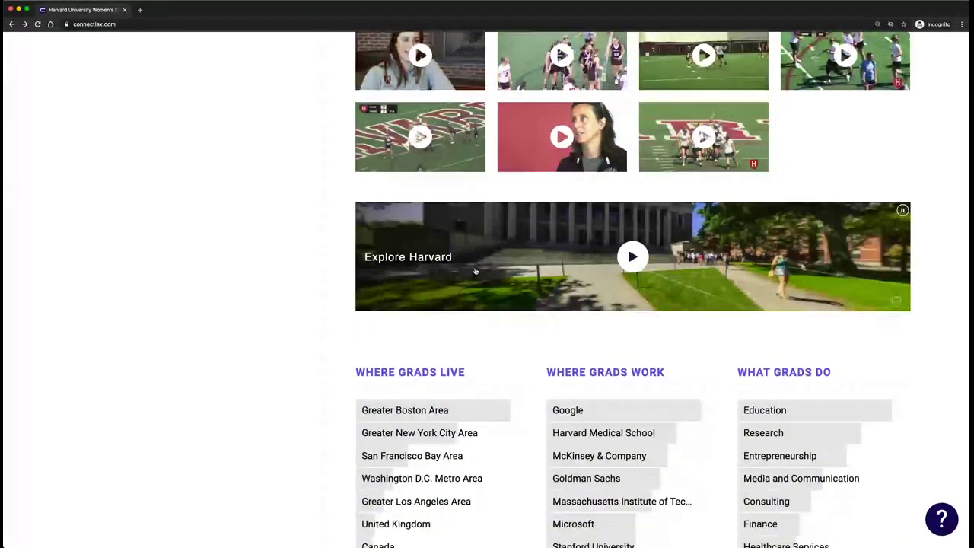
{"action": "left_click", "coordinate": [475, 270]}
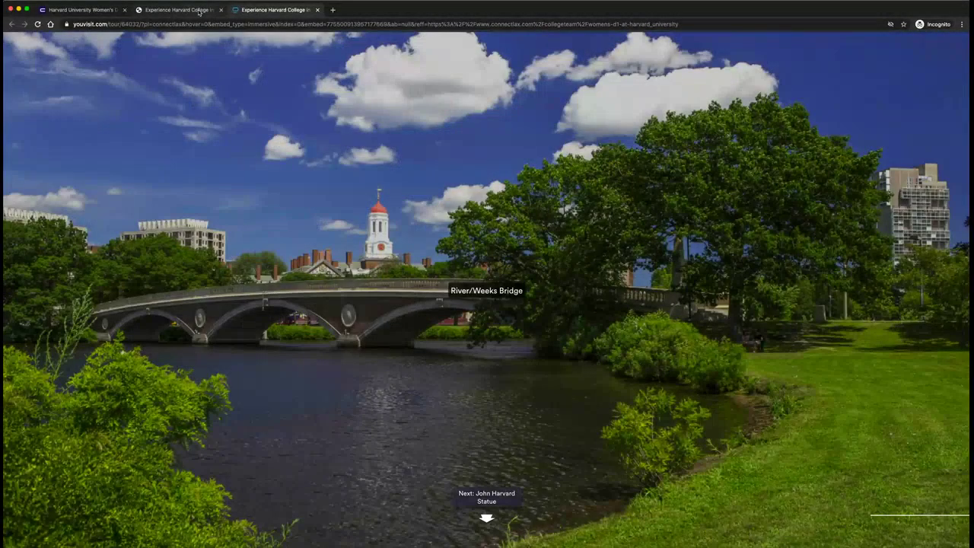
{"action": "left_click", "coordinate": [201, 10]}
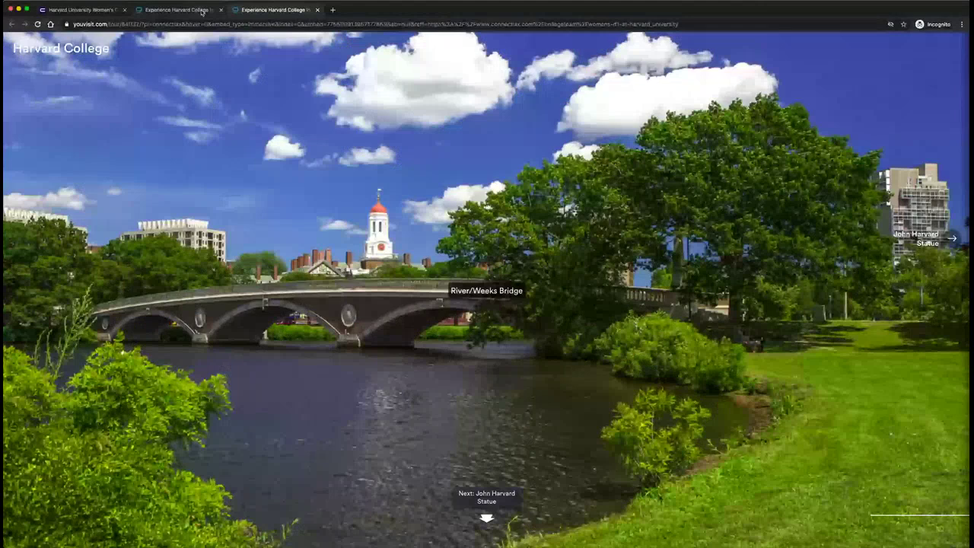
{"action": "left_click", "coordinate": [318, 10]}
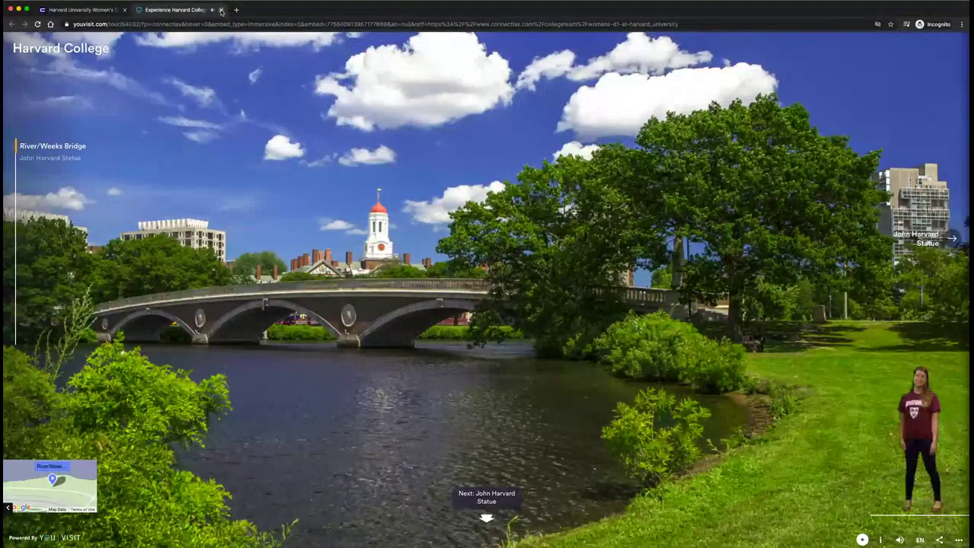
{"action": "left_click", "coordinate": [221, 10]}
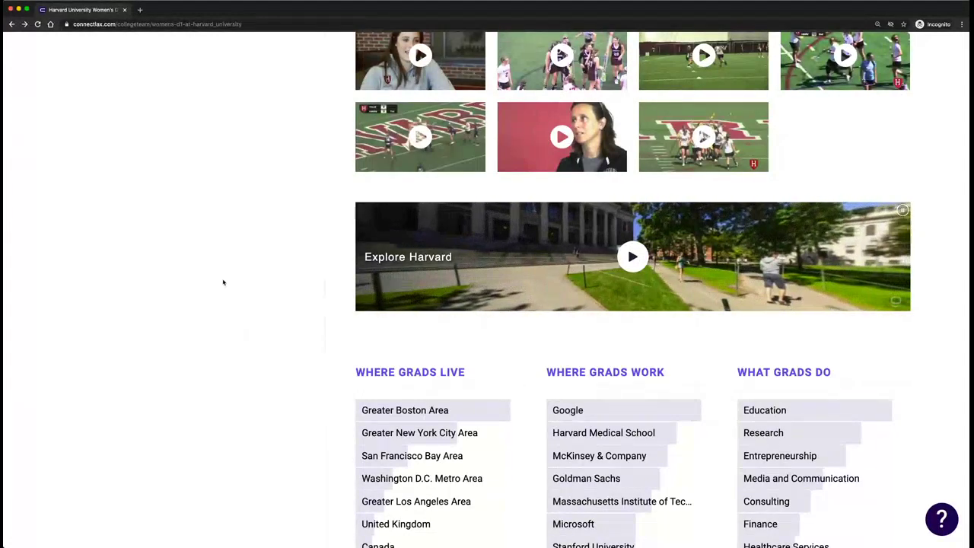
Examine where Harvard graduates live, where they work and what they do, highlighting Entrepreneurship among the occupations
{"action": "scroll", "coordinate": [227, 282], "scroll_direction": "down", "scroll_amount": 5}
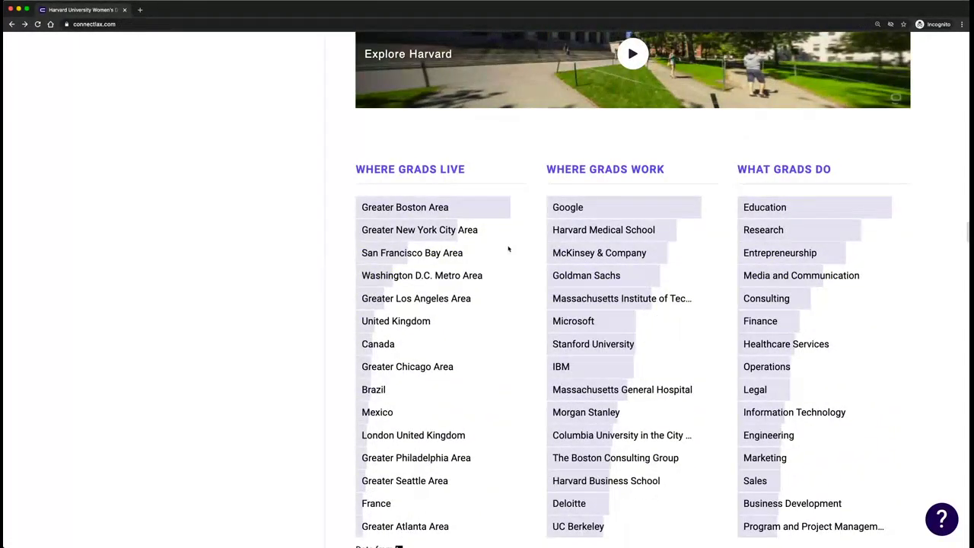
{"action": "scroll", "coordinate": [508, 249], "scroll_direction": "down", "scroll_amount": 3}
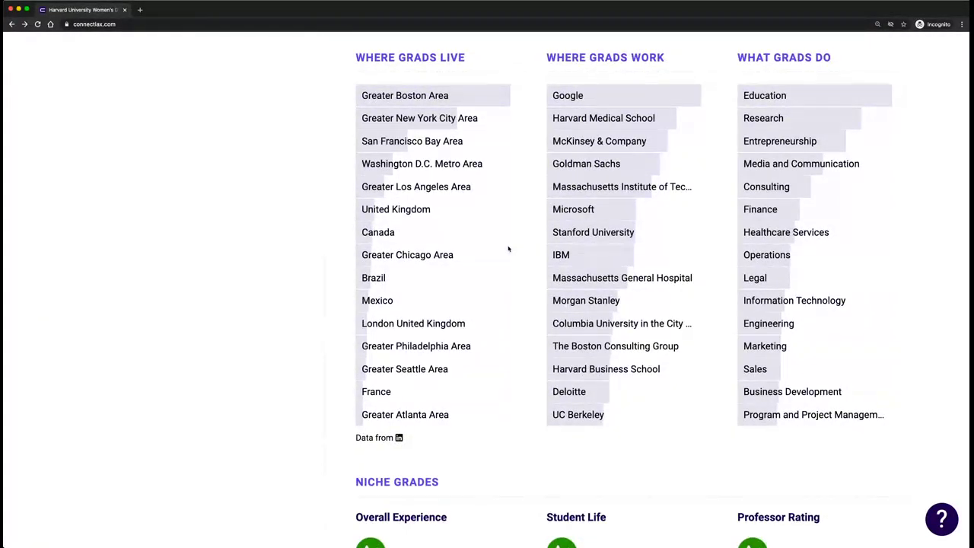
{"action": "double_click", "coordinate": [770, 138]}
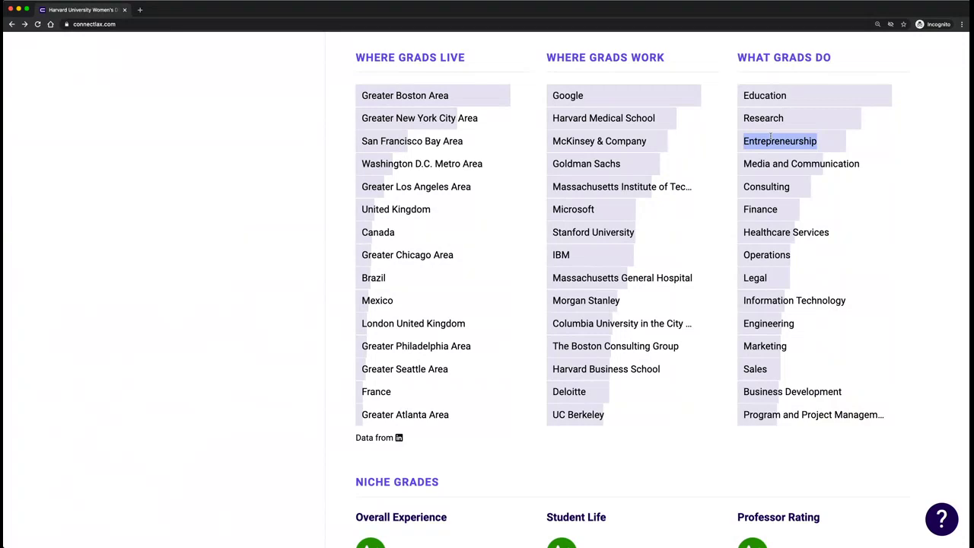
Examine Harvard's Niche grades, highlighting the Student Life and Professor Rating categories
{"action": "scroll", "coordinate": [279, 174], "scroll_direction": "down", "scroll_amount": 6}
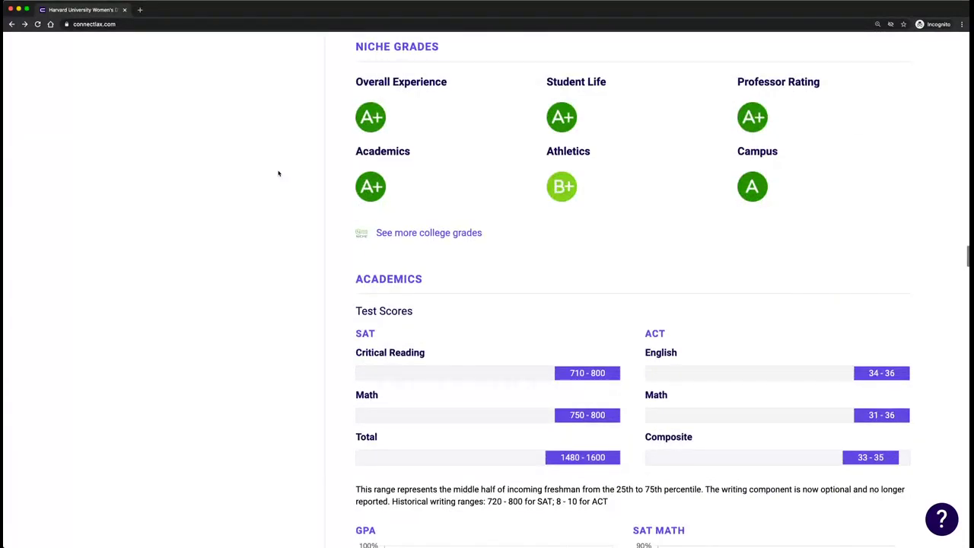
{"action": "left_click_drag", "start_coordinate": [557, 81], "coordinate": [609, 81]}
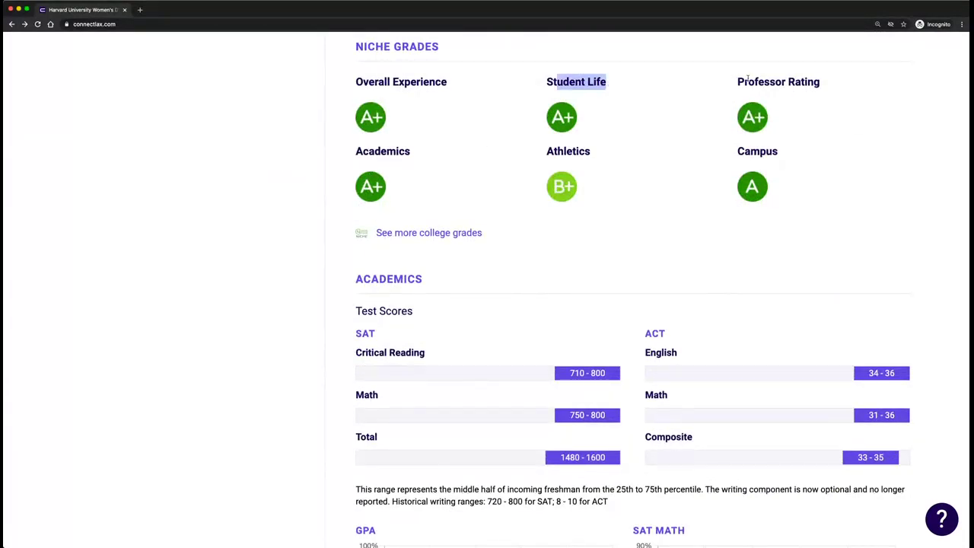
{"action": "left_click_drag", "start_coordinate": [746, 81], "coordinate": [789, 82]}
Examine the academics section's test scores, GPA distributions, admissions data, GPA versus ACT/SAT scatter plot, admission considerations and majors
{"action": "scroll", "coordinate": [339, 297], "scroll_direction": "down", "scroll_amount": 3}
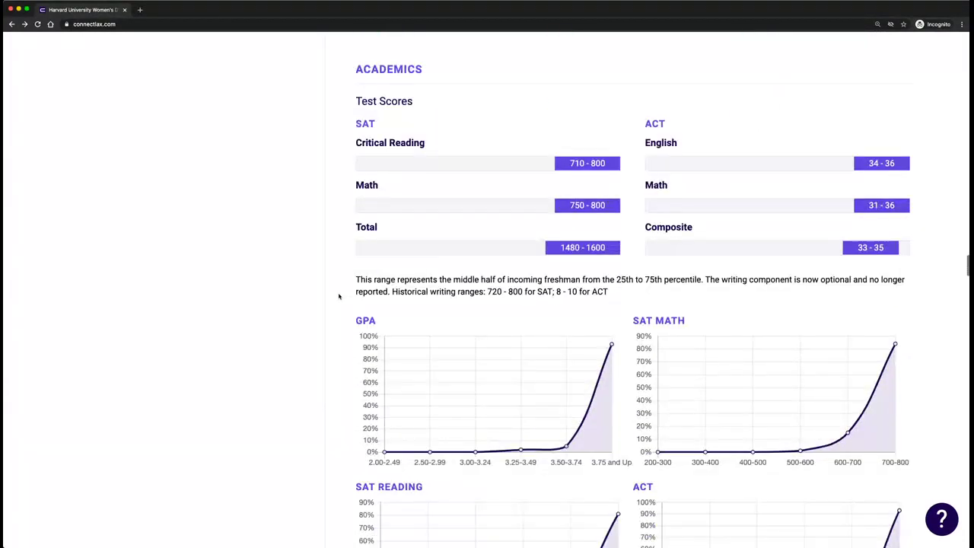
{"action": "scroll", "coordinate": [339, 296], "scroll_direction": "down", "scroll_amount": 4}
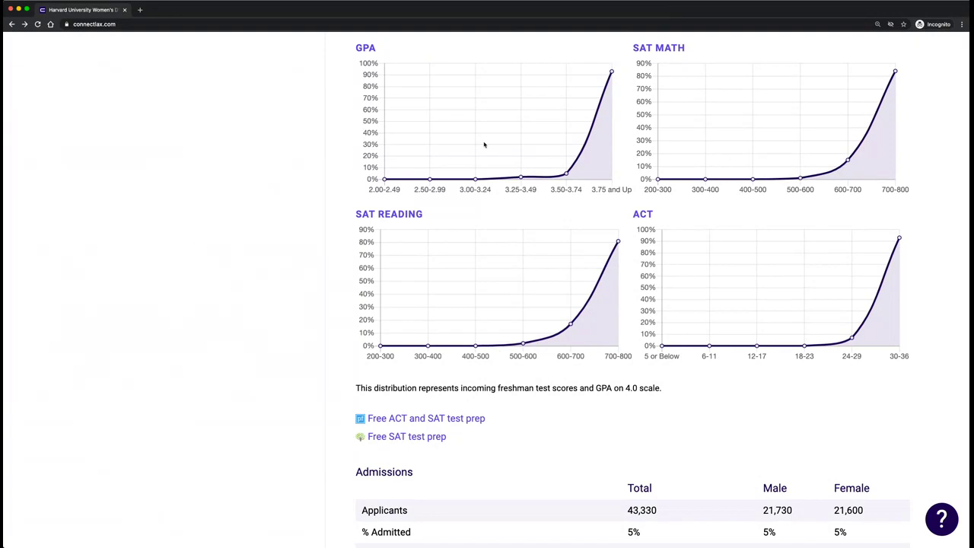
{"action": "scroll", "coordinate": [194, 308], "scroll_direction": "down", "scroll_amount": 5}
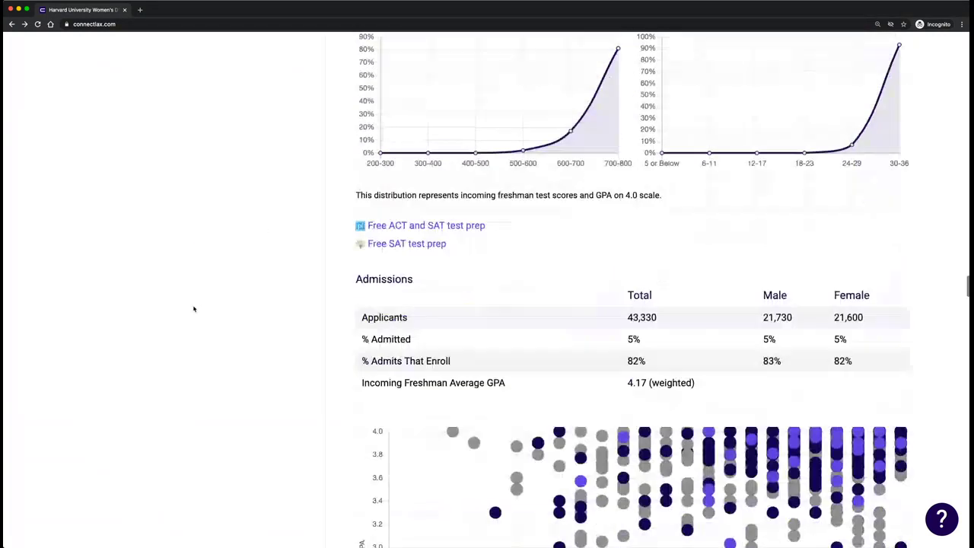
{"action": "scroll", "coordinate": [194, 309], "scroll_direction": "down", "scroll_amount": 1}
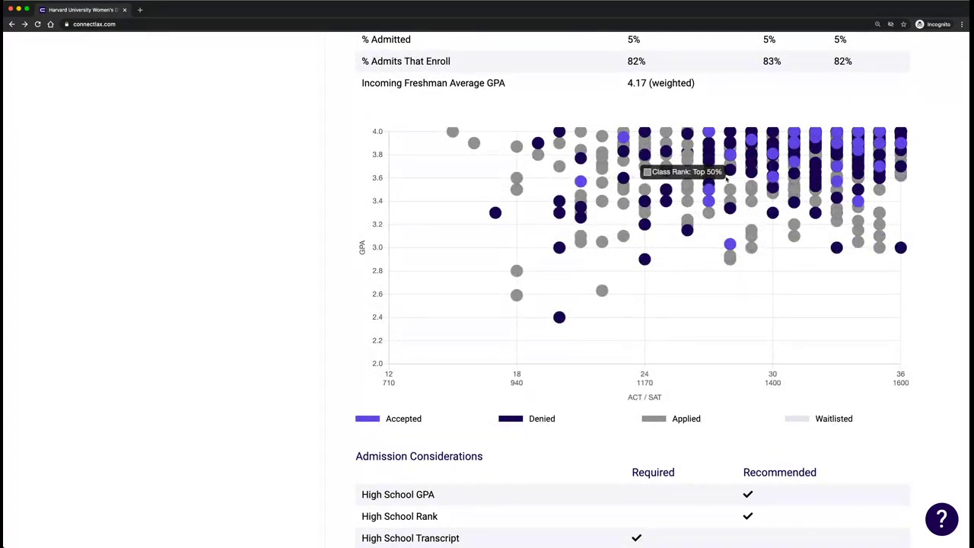
{"action": "scroll", "coordinate": [355, 316], "scroll_direction": "down", "scroll_amount": 3}
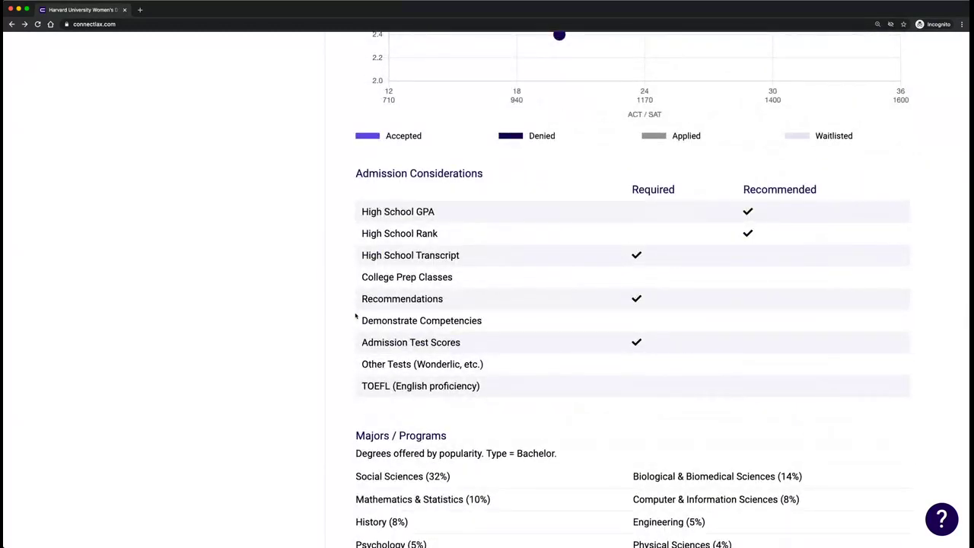
{"action": "scroll", "coordinate": [355, 316], "scroll_direction": "up", "scroll_amount": 3}
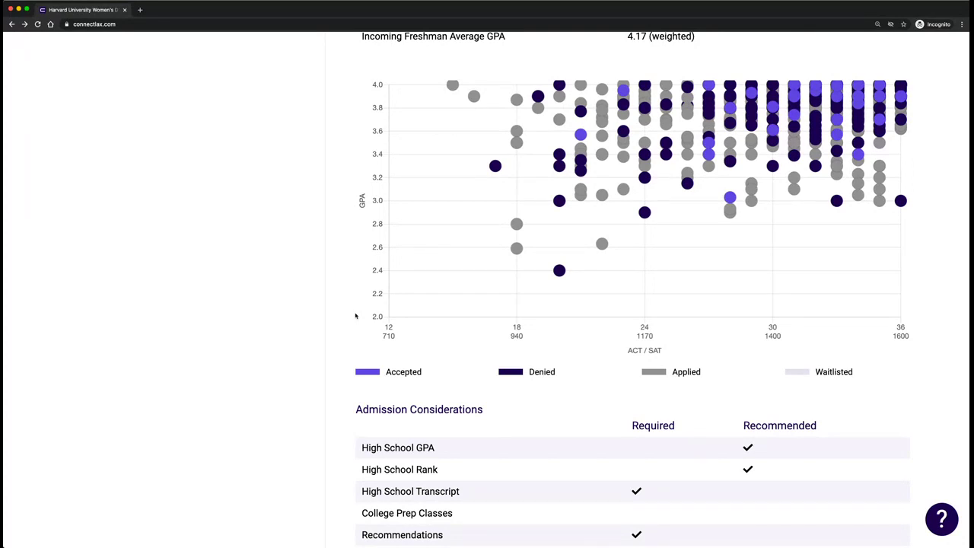
{"action": "scroll", "coordinate": [355, 315], "scroll_direction": "down", "scroll_amount": 7}
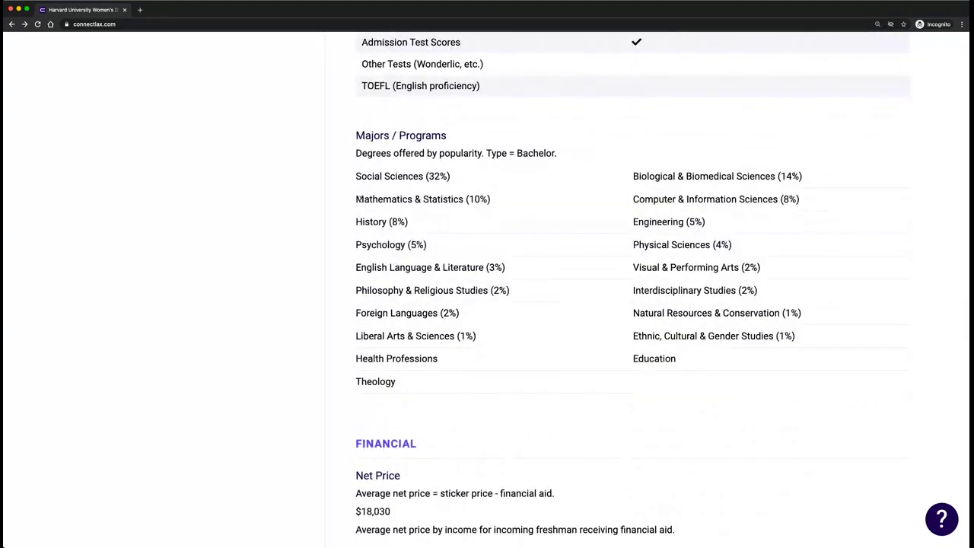
{"action": "left_click_drag", "start_coordinate": [356, 199], "coordinate": [442, 200]}
Examine the financial section, comparing the sticker price with the average net price and the net price by household income
{"action": "scroll", "coordinate": [341, 368], "scroll_direction": "down", "scroll_amount": 5}
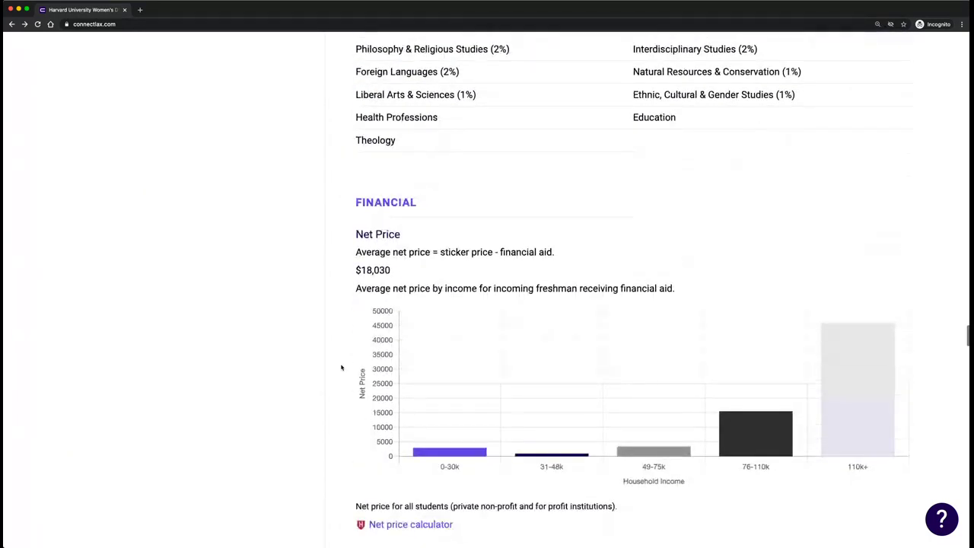
{"action": "scroll", "coordinate": [342, 369], "scroll_direction": "down", "scroll_amount": 3}
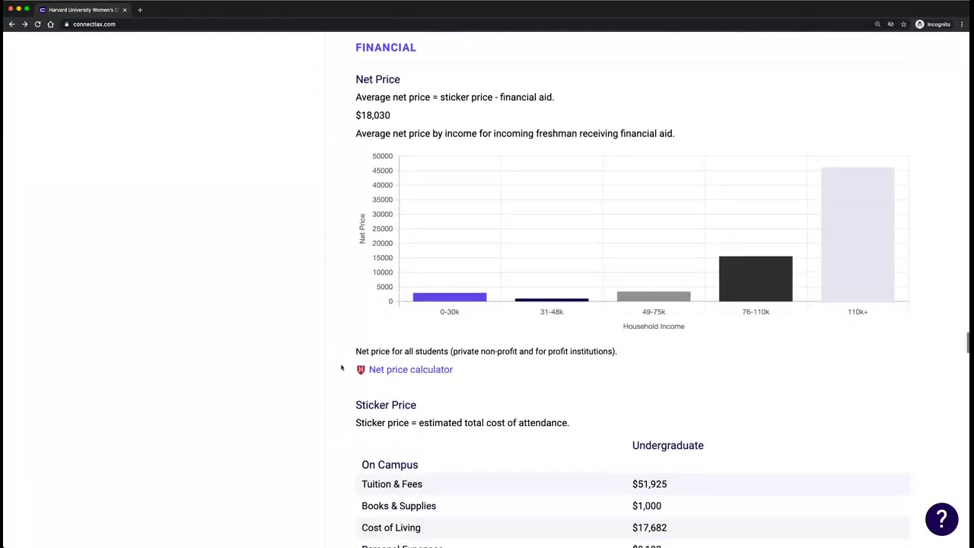
{"action": "left_click_drag", "start_coordinate": [628, 362], "coordinate": [687, 361]}
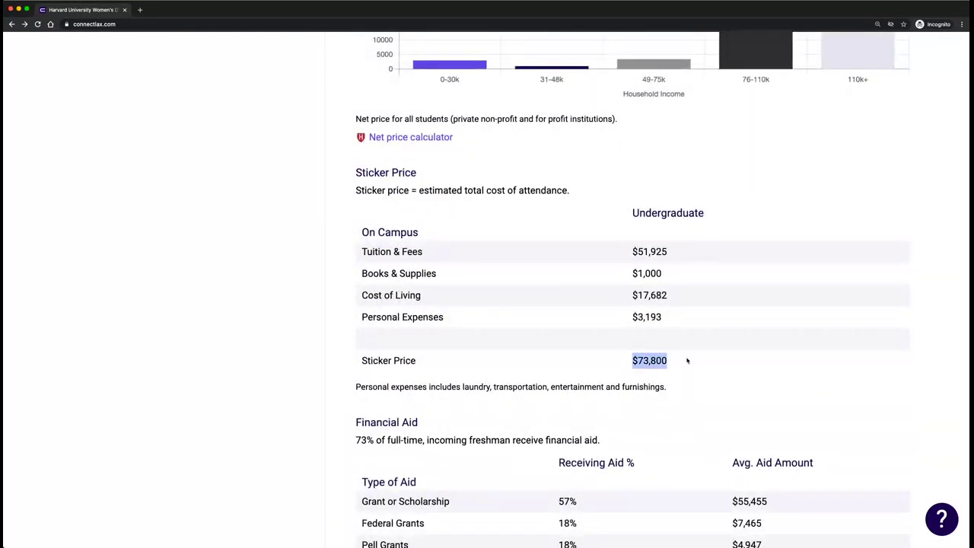
{"action": "scroll", "coordinate": [667, 374], "scroll_direction": "up", "scroll_amount": 1}
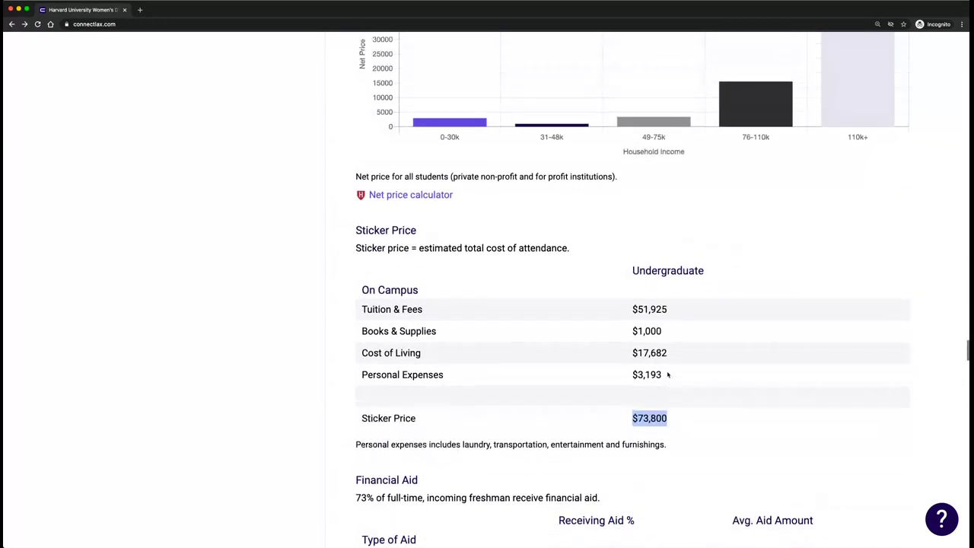
{"action": "scroll", "coordinate": [668, 374], "scroll_direction": "up", "scroll_amount": 4}
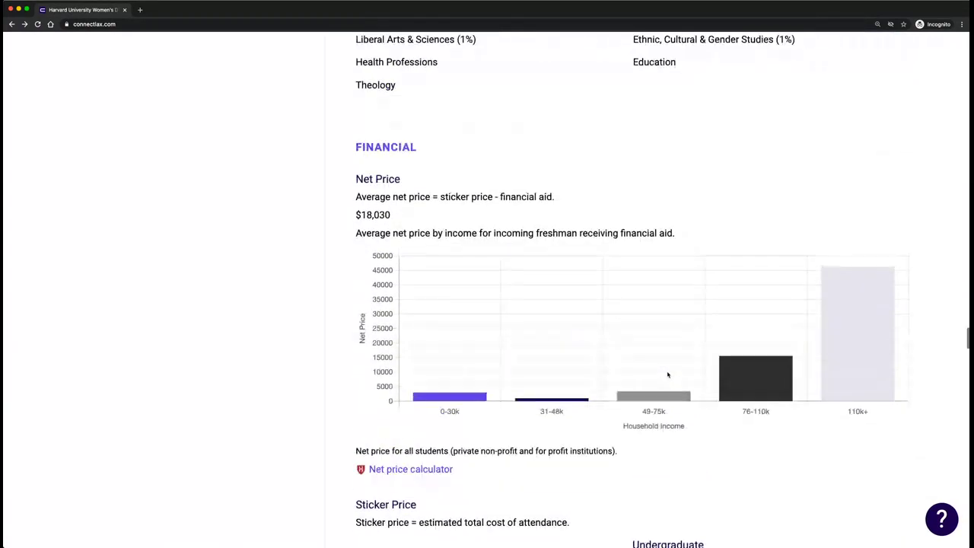
{"action": "left_click_drag", "start_coordinate": [375, 196], "coordinate": [553, 197]}
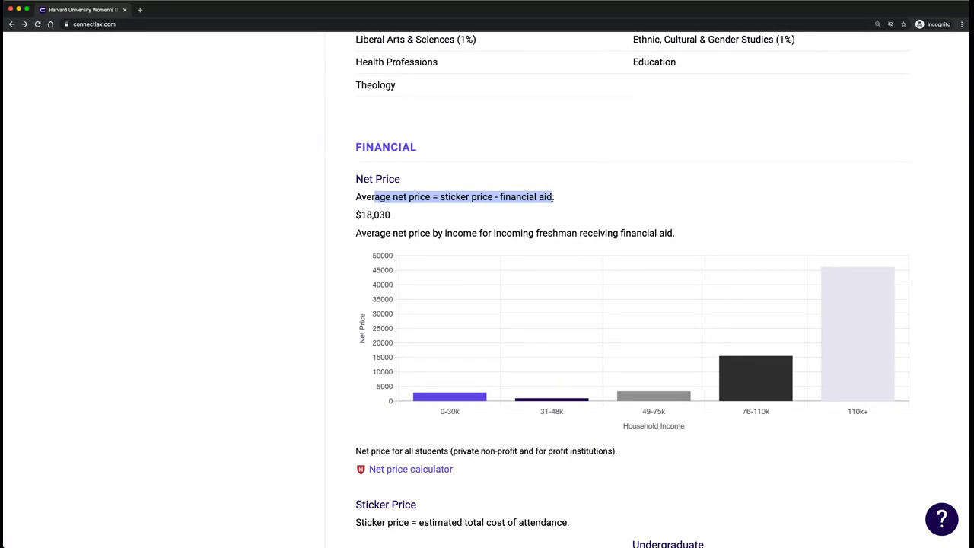
{"action": "left_click_drag", "start_coordinate": [360, 214], "coordinate": [410, 218]}
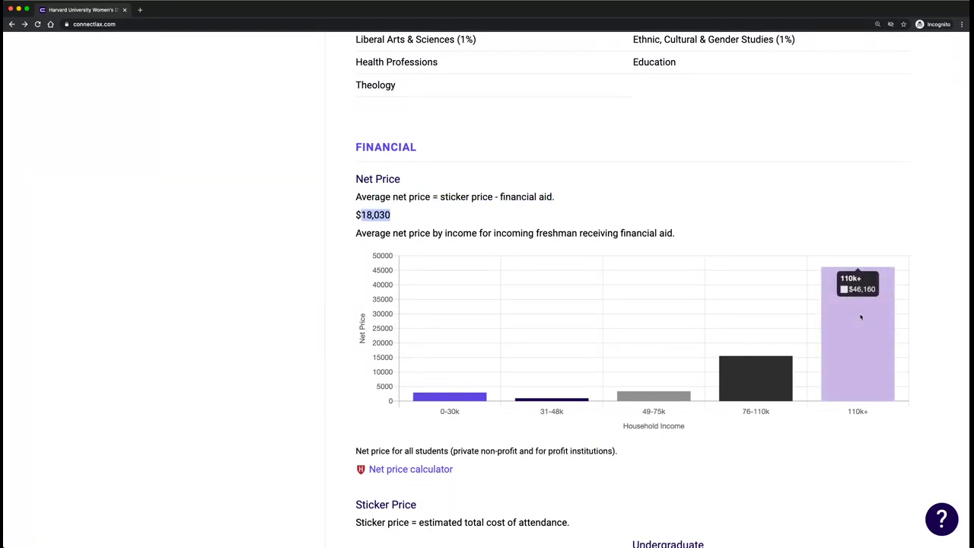
{"action": "mouse_move", "coordinate": [668, 397]}
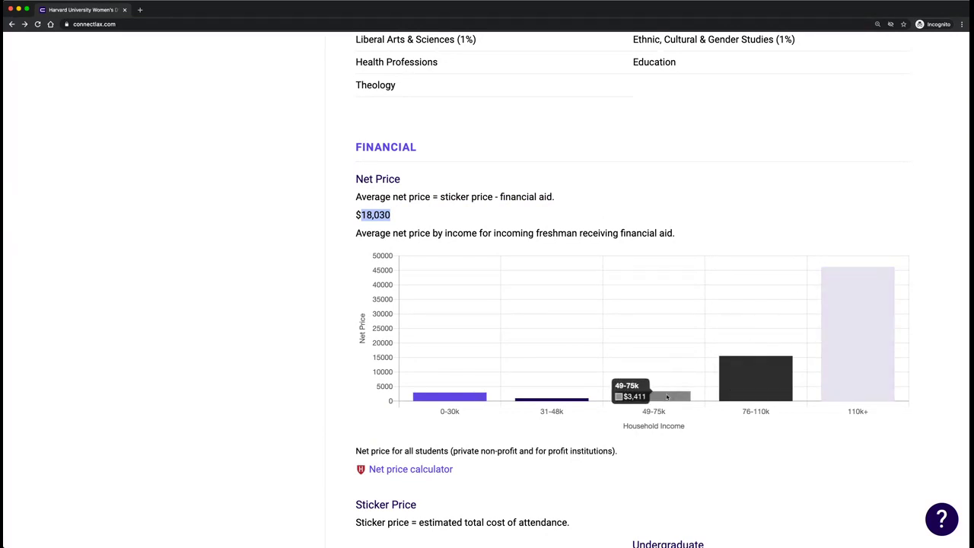
Open Harvard's net price calculator, close it, and return to the sticker price details on the team page
{"action": "left_click", "coordinate": [382, 470]}
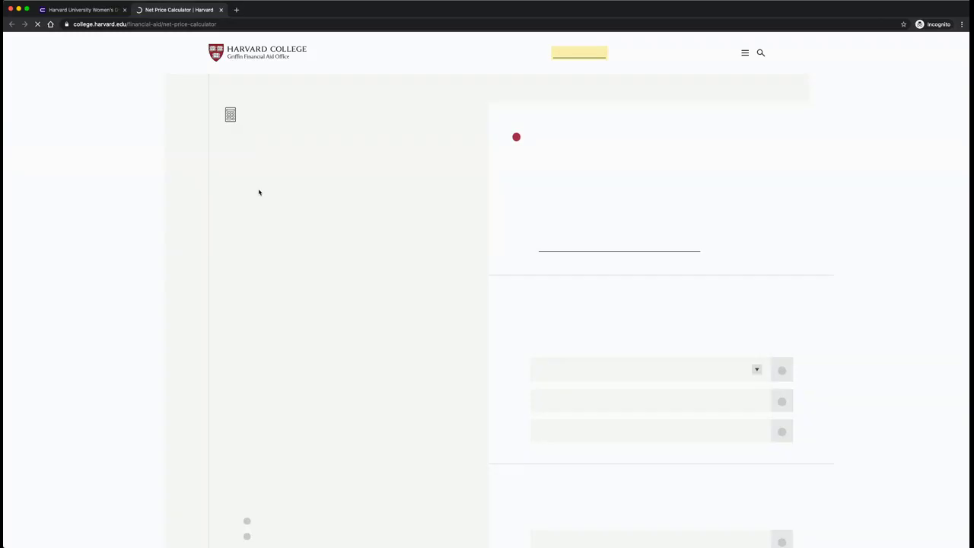
{"action": "left_click", "coordinate": [220, 10]}
{"action": "left_click", "coordinate": [207, 291]}
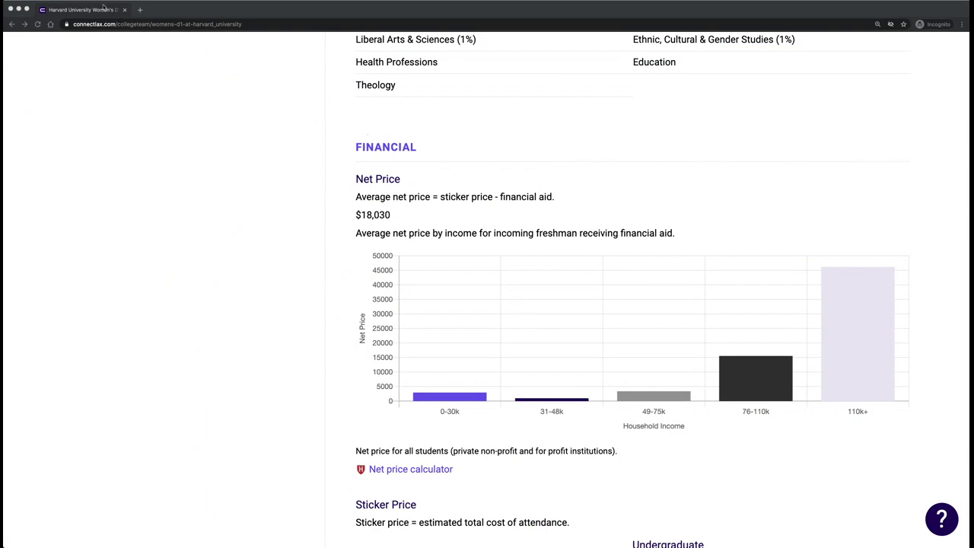
{"action": "left_click", "coordinate": [100, 12]}
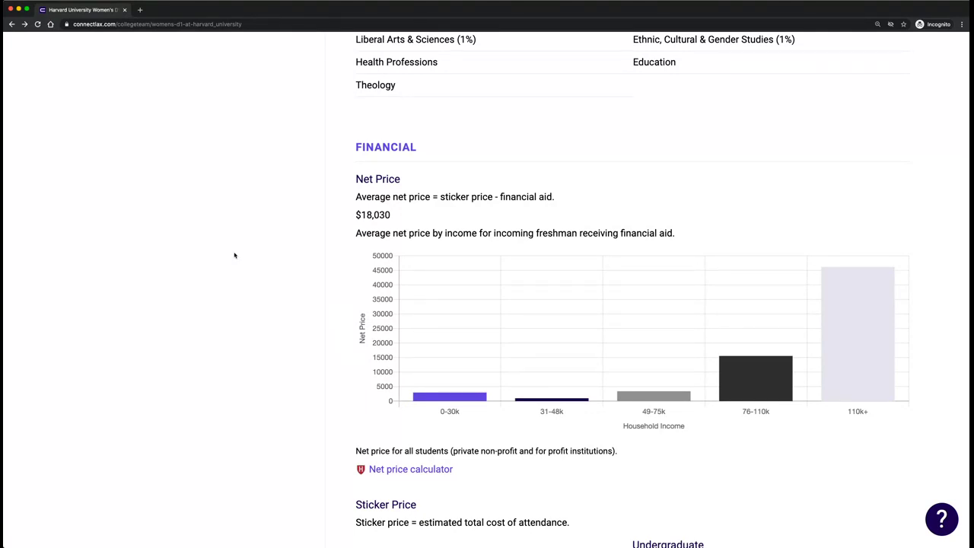
{"action": "scroll", "coordinate": [234, 256], "scroll_direction": "down", "scroll_amount": 5}
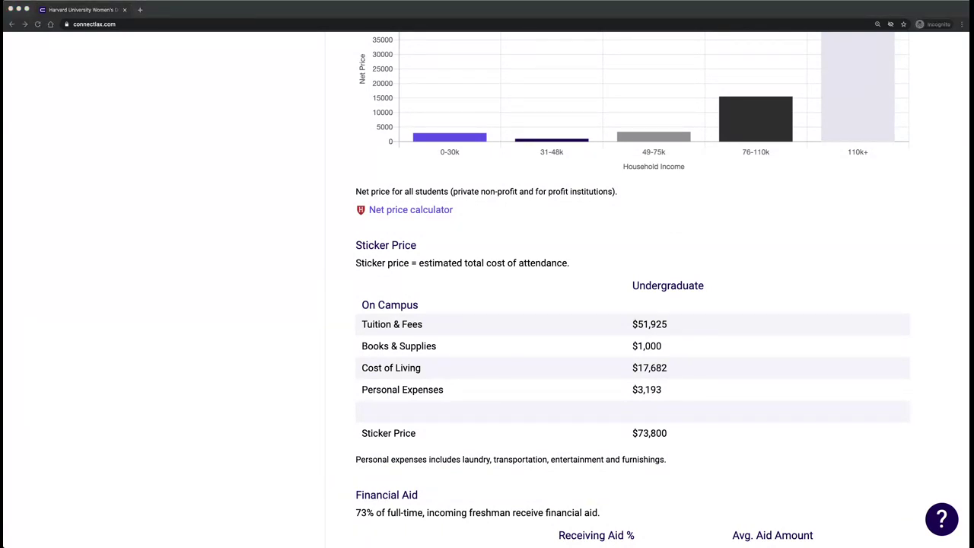
Check the Financial Aid breakdown, return to the Net Price section, and highlight the "sticker price - financial aid" formula
{"action": "left_click", "coordinate": [238, 289]}
{"action": "left_click", "coordinate": [173, 456]}
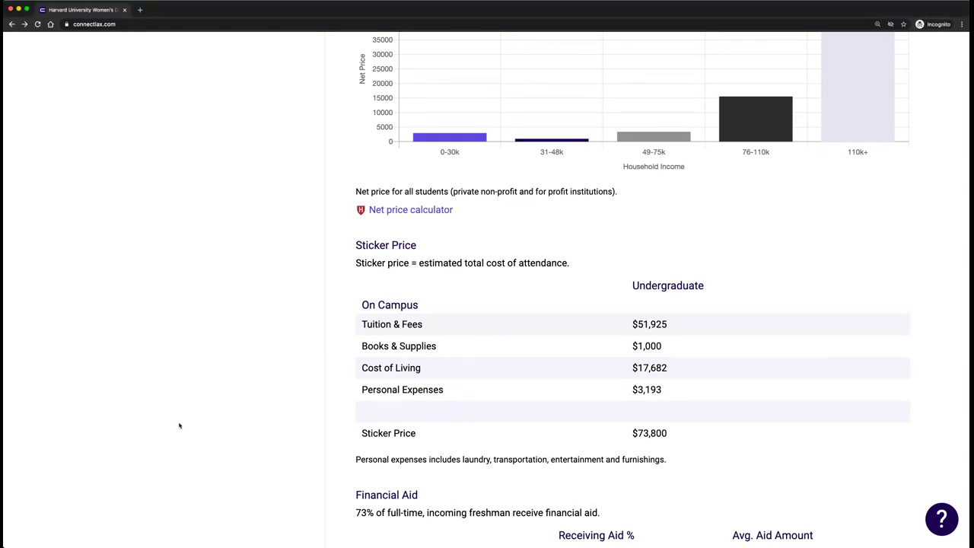
{"action": "scroll", "coordinate": [181, 245], "scroll_direction": "down", "scroll_amount": 7}
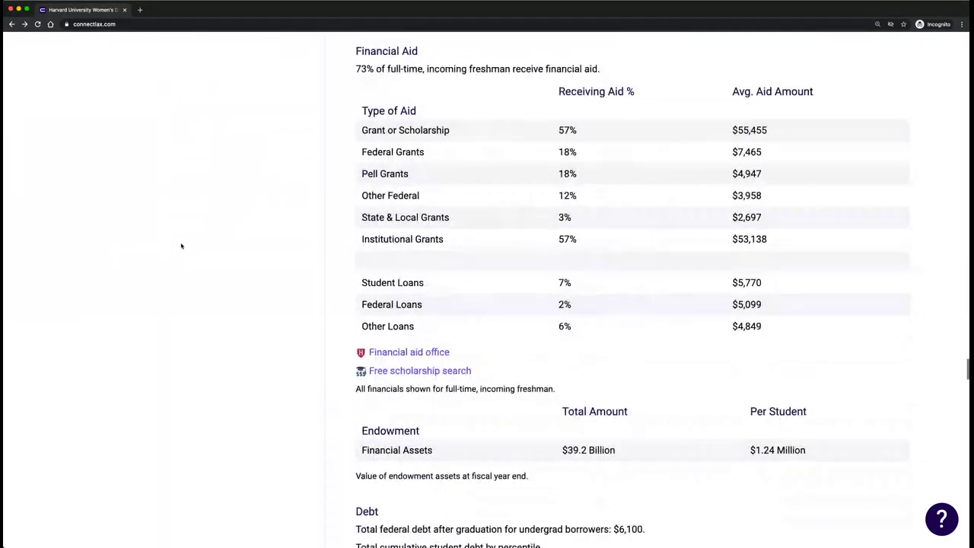
{"action": "scroll", "coordinate": [181, 246], "scroll_direction": "up", "scroll_amount": 2}
{"action": "scroll", "coordinate": [181, 246], "scroll_direction": "up", "scroll_amount": 6}
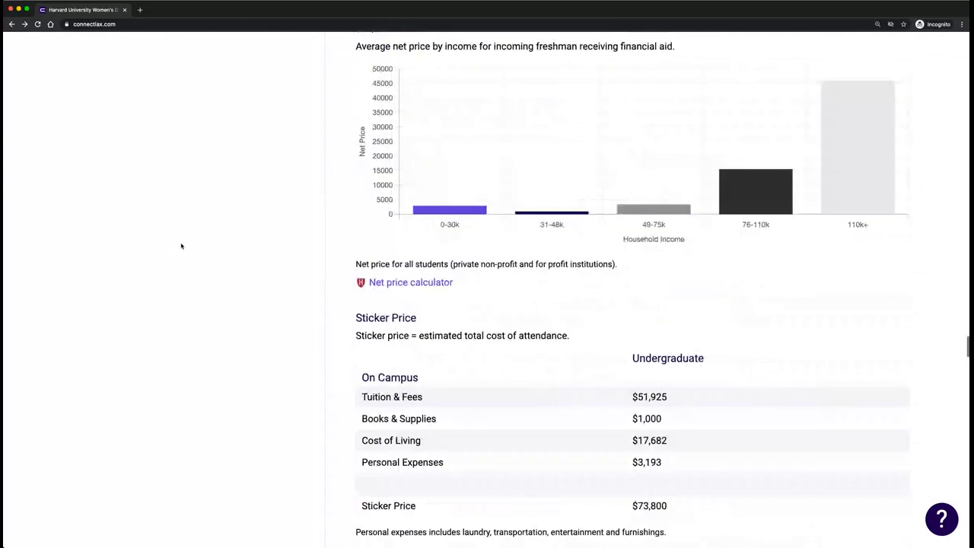
{"action": "scroll", "coordinate": [181, 245], "scroll_direction": "up", "scroll_amount": 1}
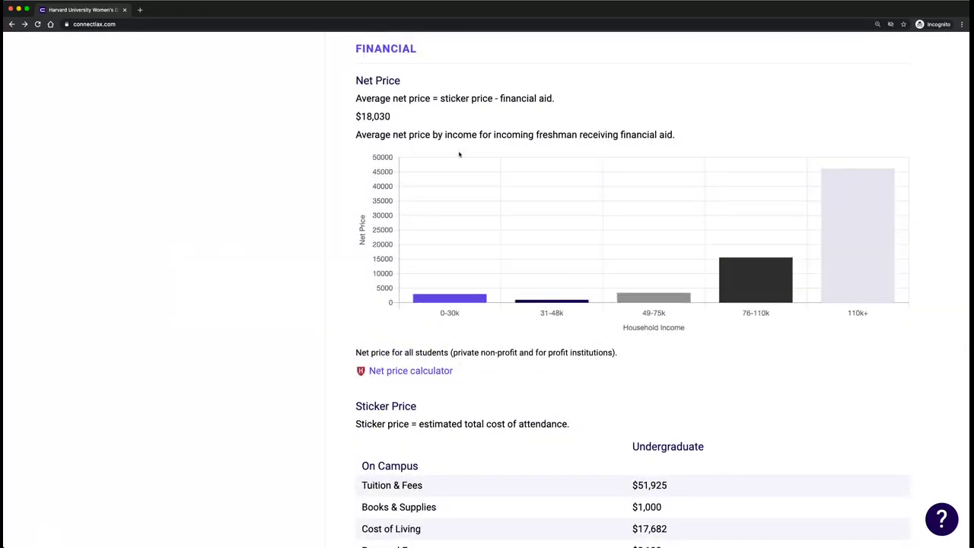
{"action": "left_click_drag", "start_coordinate": [439, 98], "coordinate": [583, 101]}
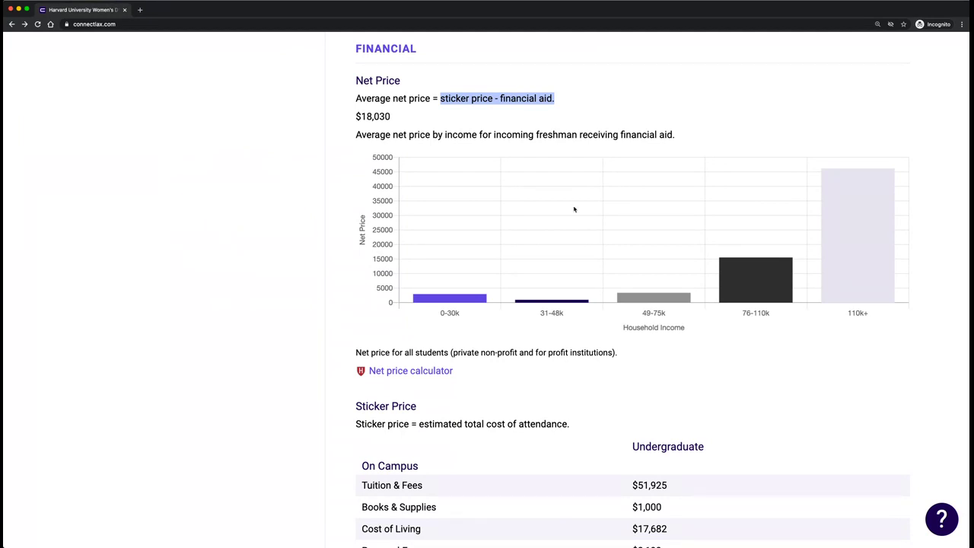
Examine the debt and salary charts by percentile, highlighting the 10 Year Repayment row
{"action": "scroll", "coordinate": [573, 209], "scroll_direction": "down", "scroll_amount": 12}
{"action": "scroll", "coordinate": [262, 235], "scroll_direction": "down", "scroll_amount": 5}
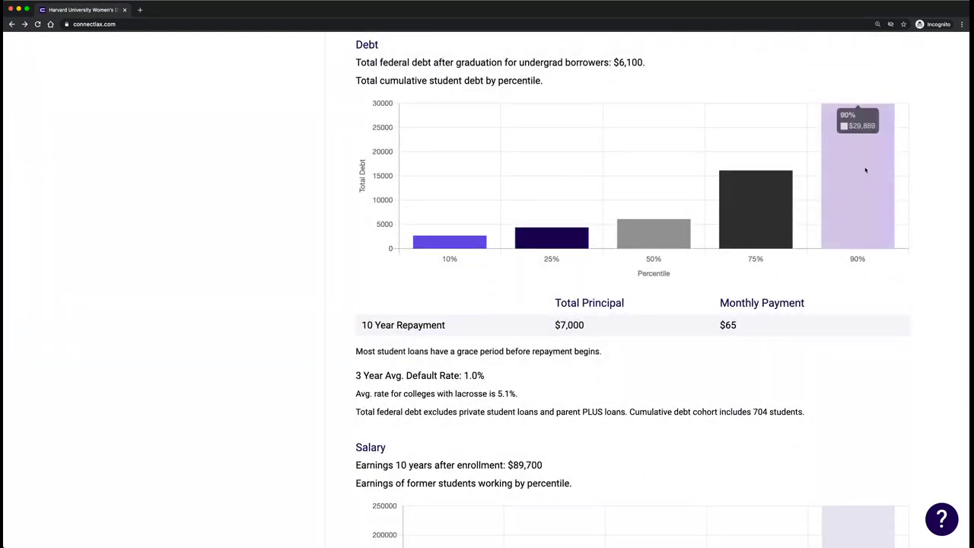
{"action": "mouse_move", "coordinate": [667, 233]}
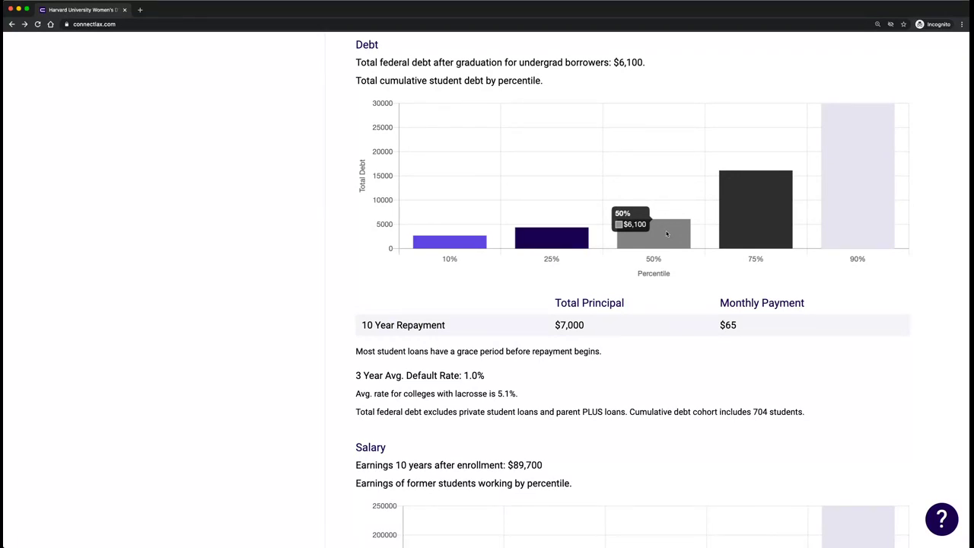
{"action": "mouse_move", "coordinate": [849, 191]}
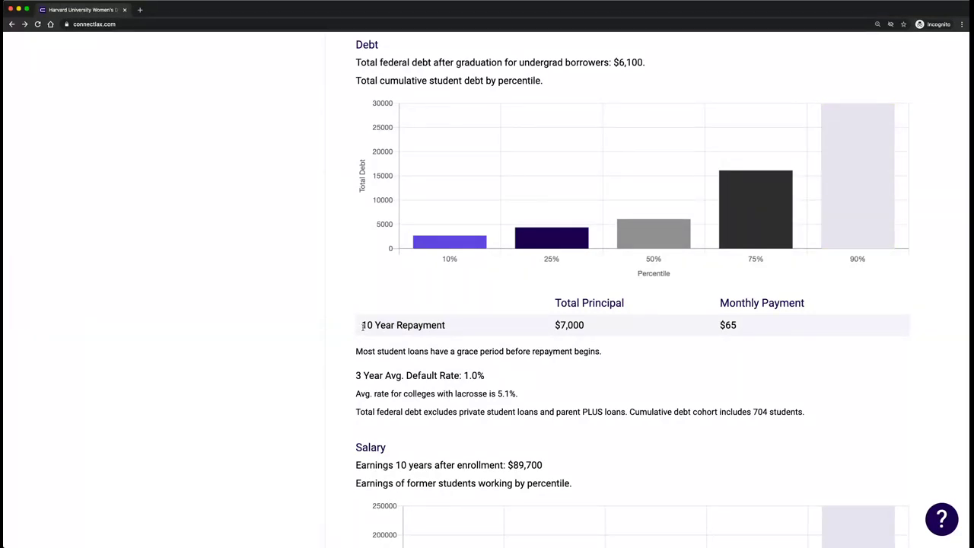
{"action": "left_click_drag", "start_coordinate": [362, 325], "coordinate": [746, 327]}
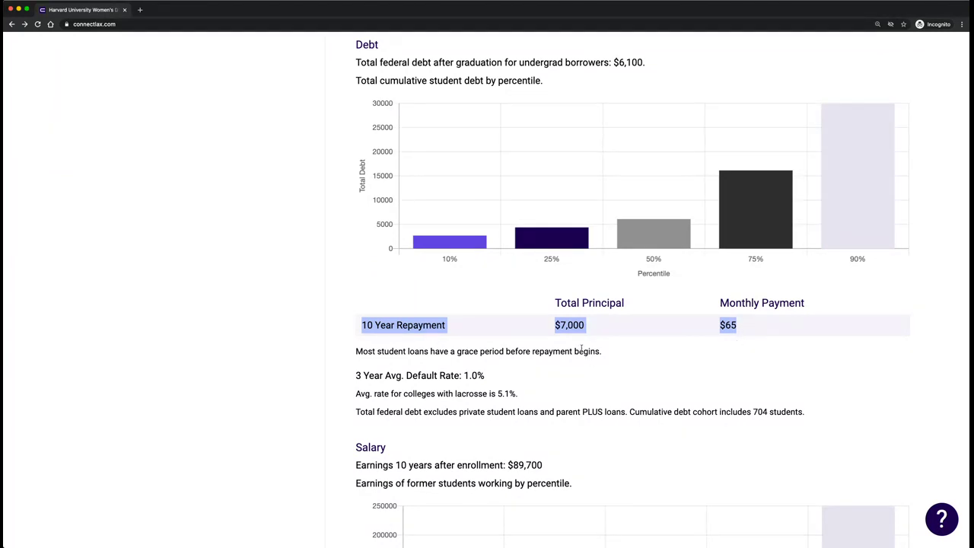
{"action": "scroll", "coordinate": [433, 371], "scroll_direction": "down", "scroll_amount": 5}
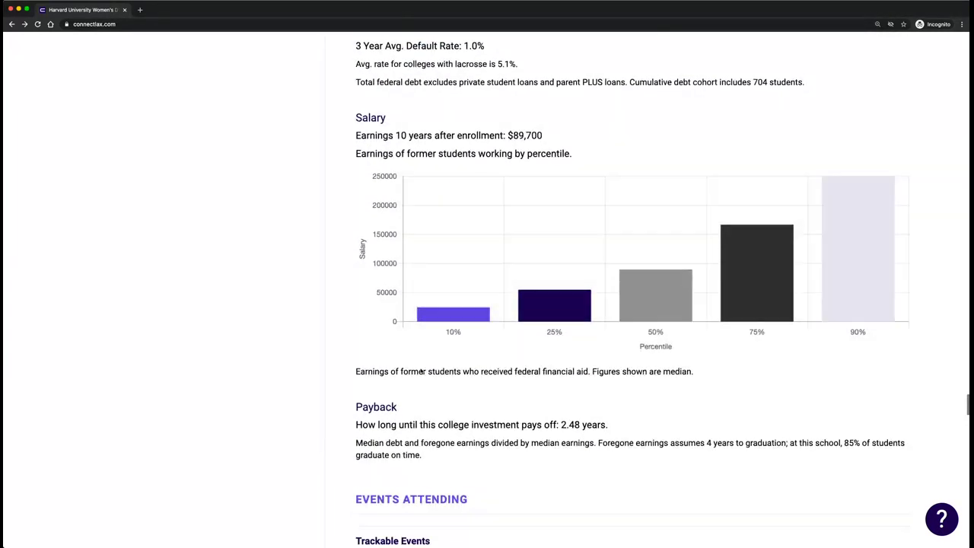
{"action": "mouse_move", "coordinate": [654, 308]}
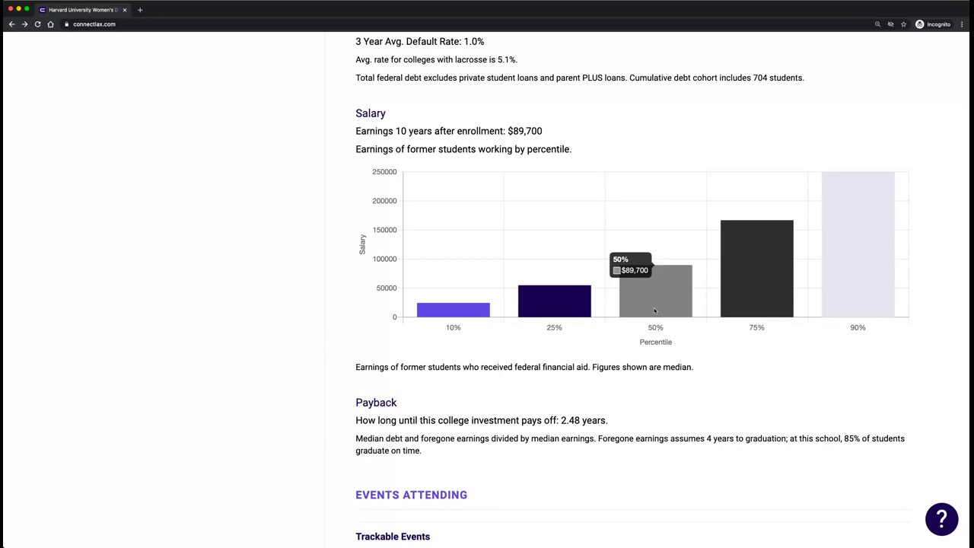
Look through the team's tweets and Instagram photos, the campus safety statistics and the Carnegie classifications
{"action": "scroll", "coordinate": [302, 404], "scroll_direction": "down", "scroll_amount": 10}
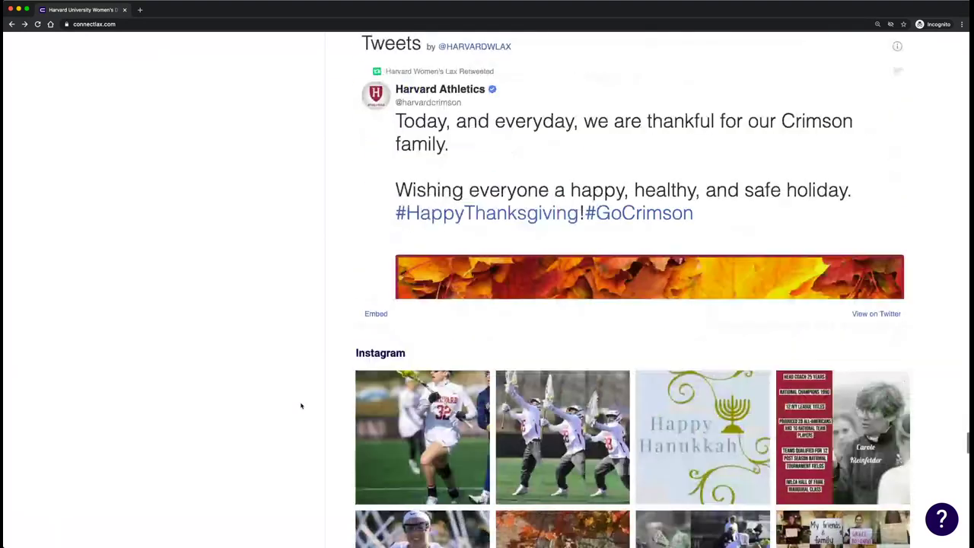
{"action": "scroll", "coordinate": [301, 405], "scroll_direction": "down", "scroll_amount": 6}
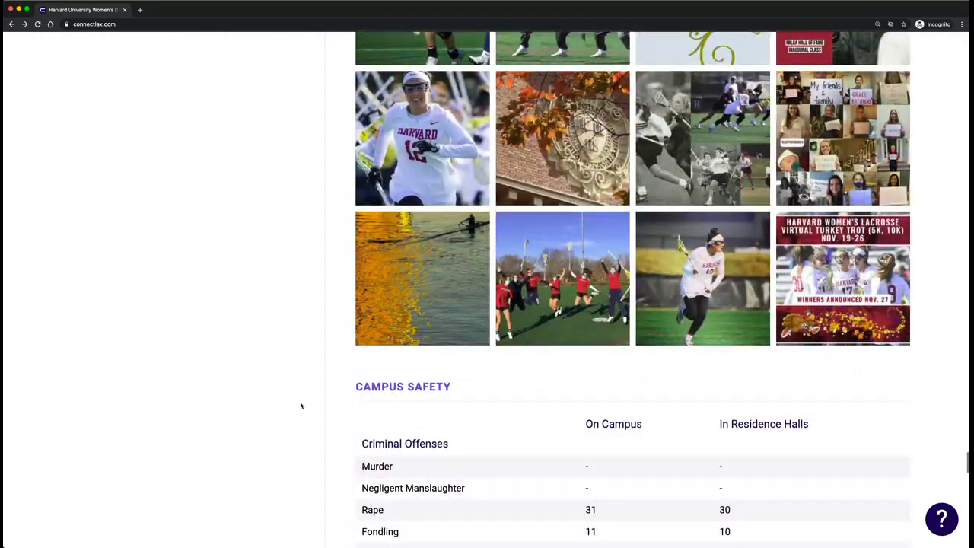
{"action": "scroll", "coordinate": [302, 405], "scroll_direction": "down", "scroll_amount": 2}
{"action": "scroll", "coordinate": [302, 404], "scroll_direction": "up", "scroll_amount": 4}
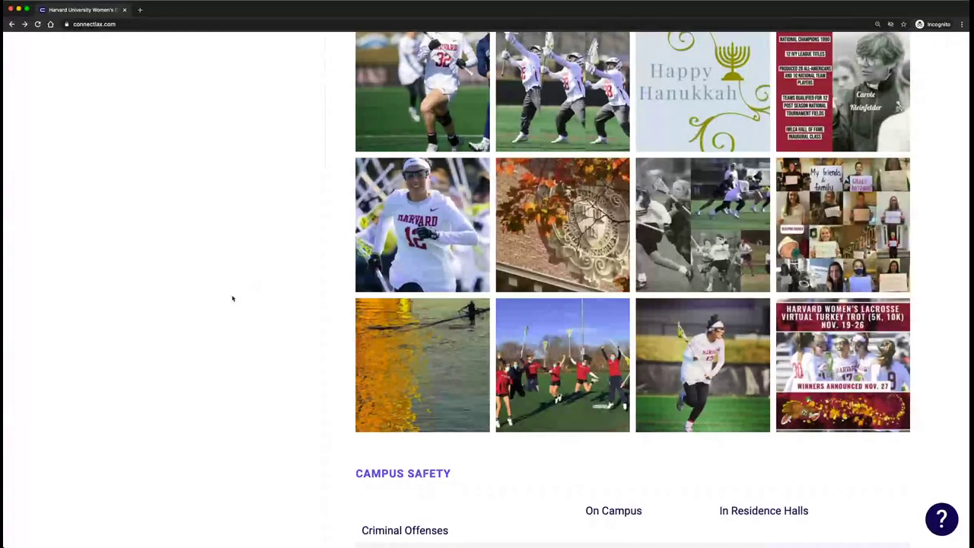
{"action": "scroll", "coordinate": [233, 298], "scroll_direction": "down", "scroll_amount": 5}
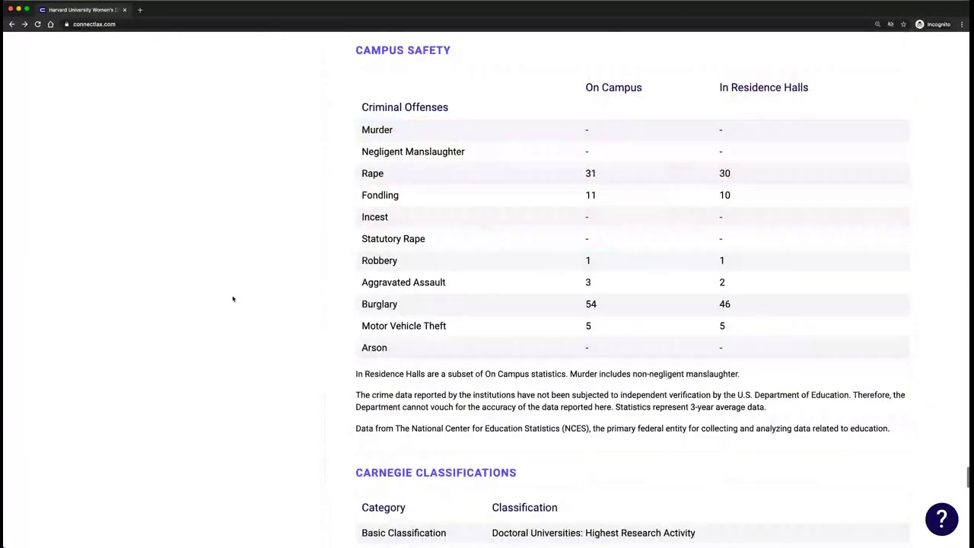
{"action": "scroll", "coordinate": [233, 298], "scroll_direction": "down", "scroll_amount": 5}
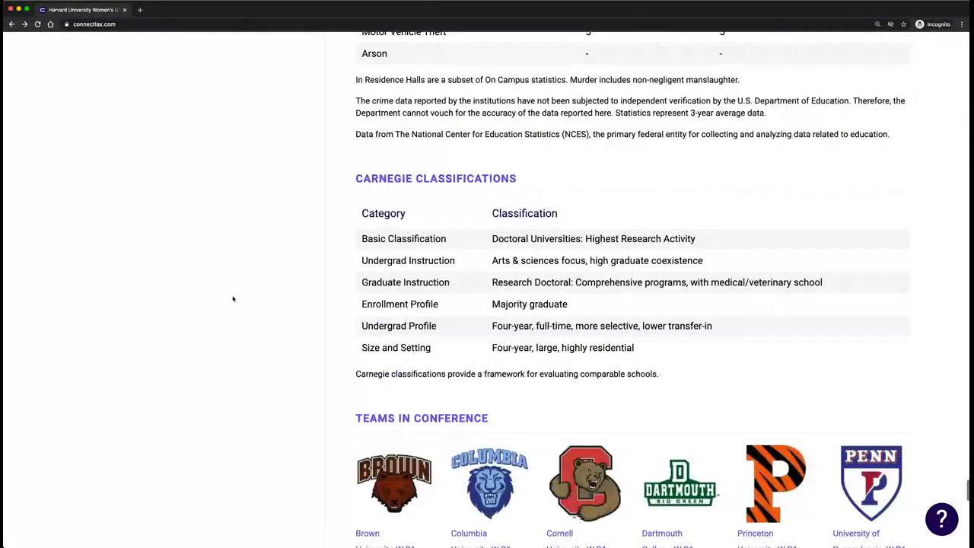
Examine the Teams in Conference and Similar Academic Schools sections for comparable colleges
{"action": "scroll", "coordinate": [233, 298], "scroll_direction": "down", "scroll_amount": 1}
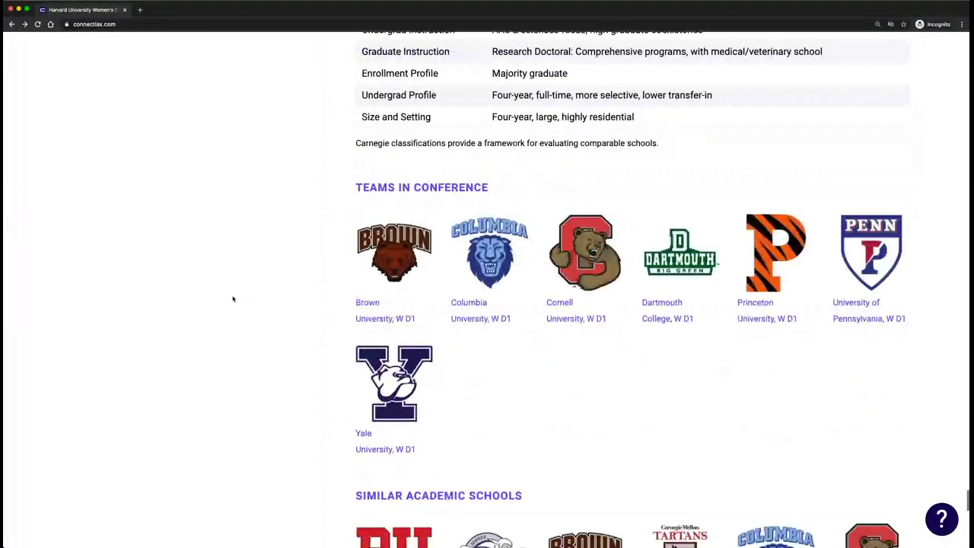
{"action": "scroll", "coordinate": [233, 298], "scroll_direction": "down", "scroll_amount": 2}
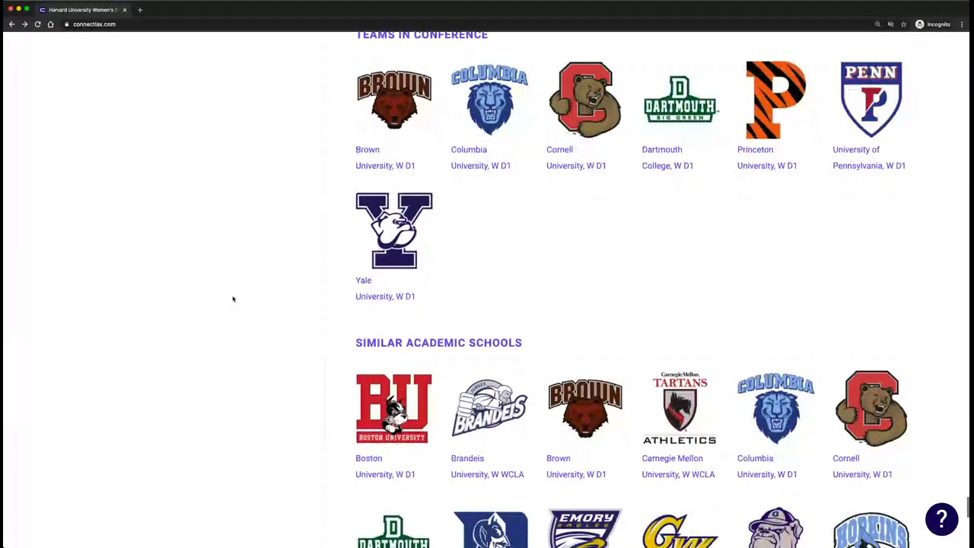
{"action": "scroll", "coordinate": [233, 298], "scroll_direction": "down", "scroll_amount": 4}
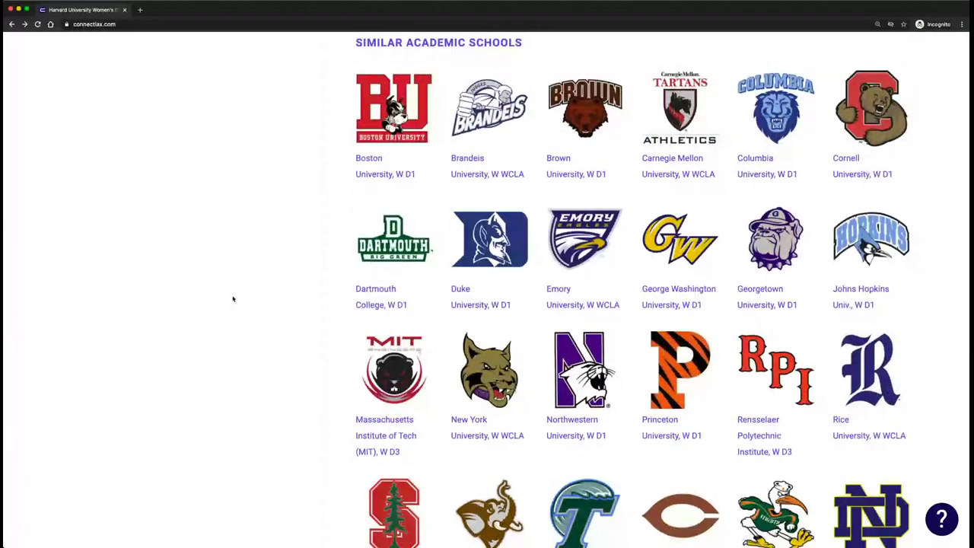
{"action": "scroll", "coordinate": [233, 298], "scroll_direction": "down", "scroll_amount": 2}
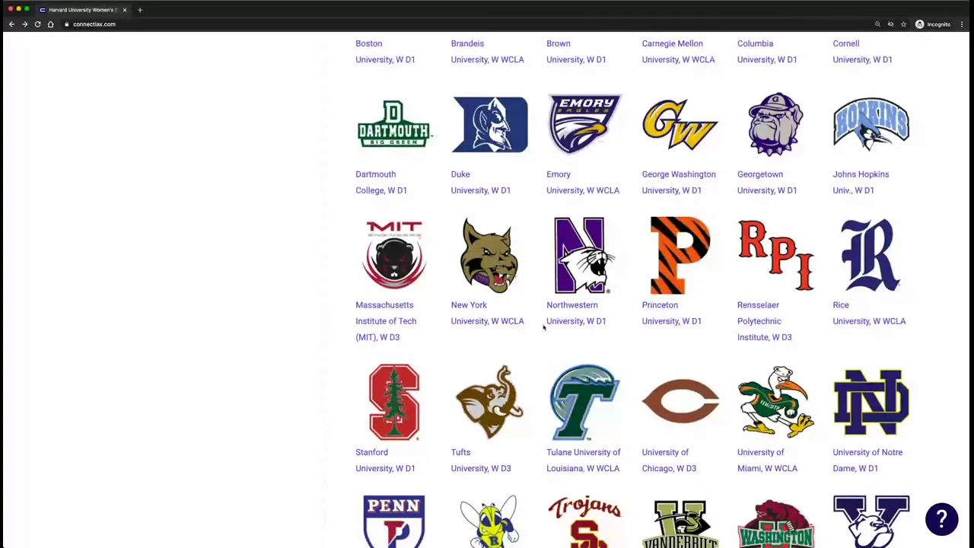
{"action": "scroll", "coordinate": [543, 326], "scroll_direction": "up", "scroll_amount": 2}
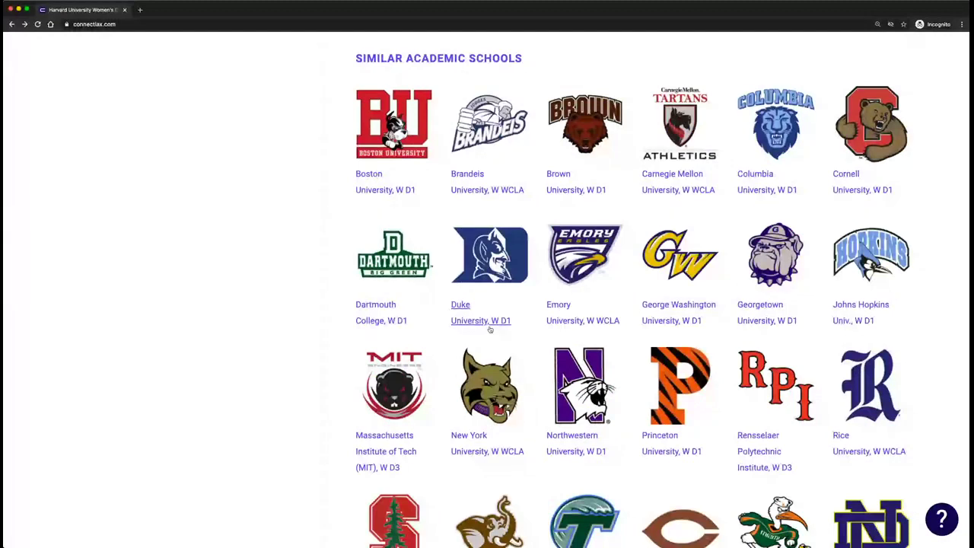
{"action": "scroll", "coordinate": [490, 329], "scroll_direction": "down", "scroll_amount": 5}
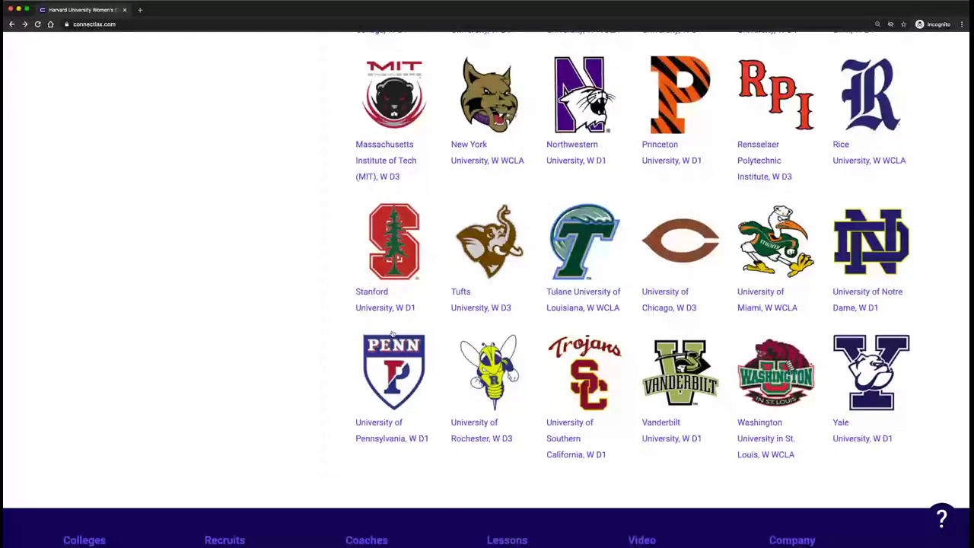
{"action": "scroll", "coordinate": [502, 395], "scroll_direction": "up", "scroll_amount": 2}
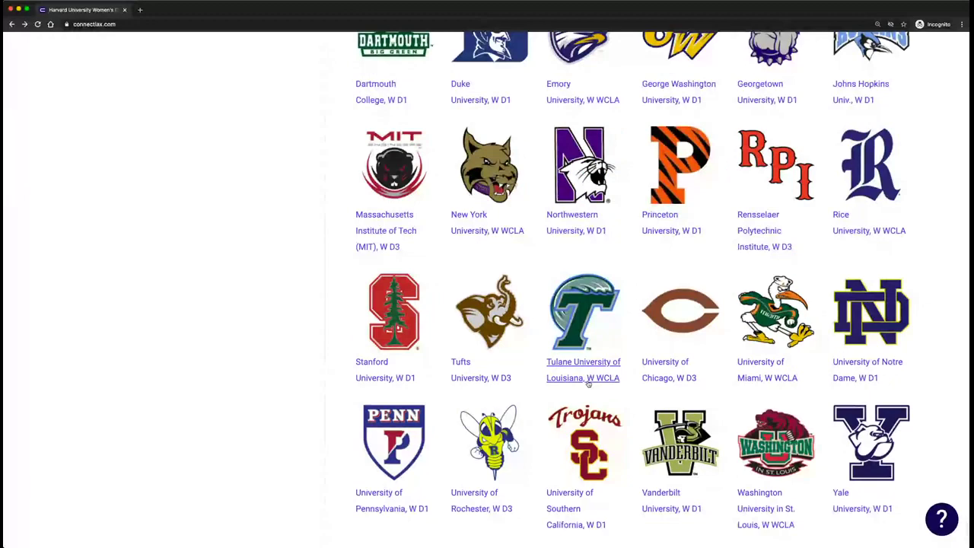
{"action": "scroll", "coordinate": [588, 385], "scroll_direction": "up", "scroll_amount": 4}
{"action": "scroll", "coordinate": [588, 384], "scroll_direction": "up", "scroll_amount": 4}
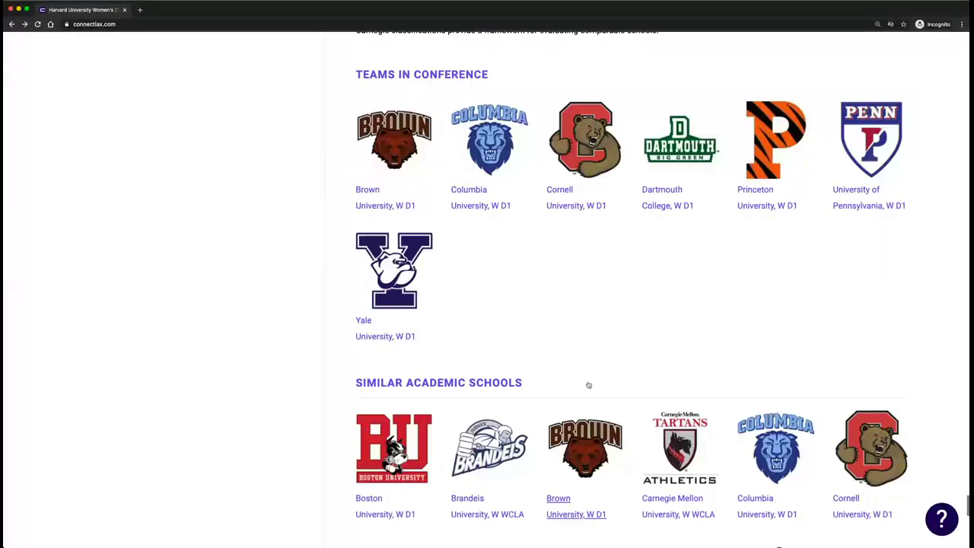
Return to the top of Harvard's team page and go back to the College Recommendations list
{"action": "scroll", "coordinate": [588, 384], "scroll_direction": "up", "scroll_amount": 5}
{"action": "scroll", "coordinate": [588, 384], "scroll_direction": "up", "scroll_amount": 4}
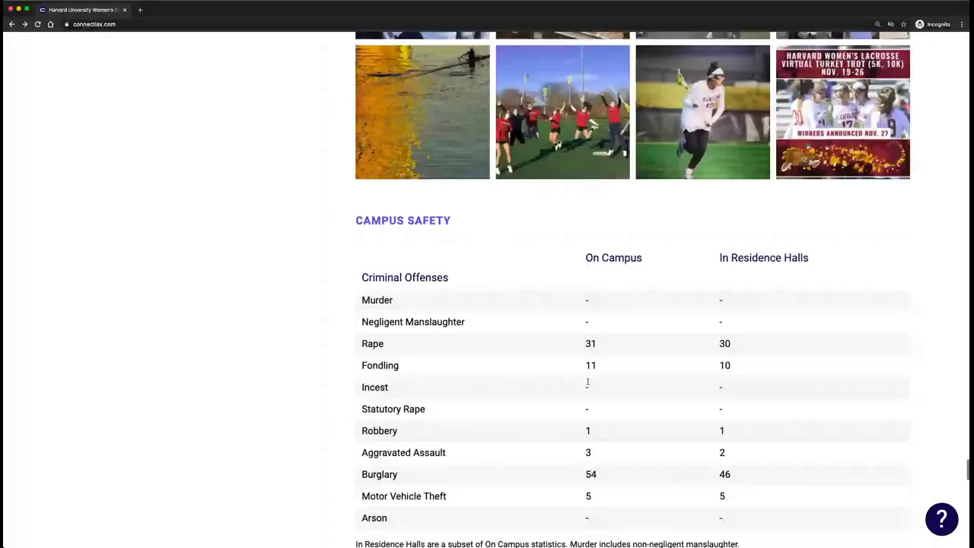
{"action": "scroll", "coordinate": [587, 382], "scroll_direction": "up", "scroll_amount": 15}
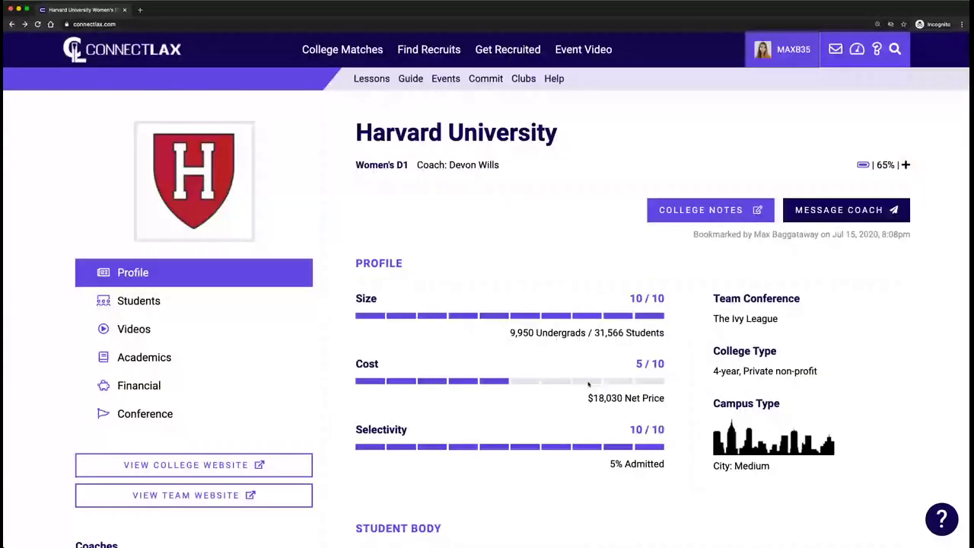
{"action": "key", "text": "super+Left"}
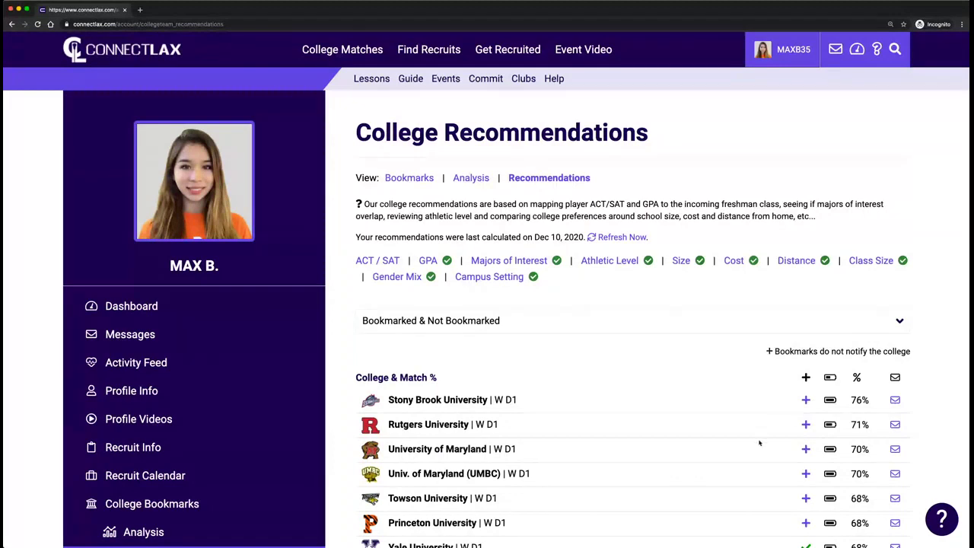
Bookmark Rutgers University from the recommendations and open the College Bookmarks target list
{"action": "left_click", "coordinate": [806, 424]}
{"action": "left_click", "coordinate": [409, 180]}
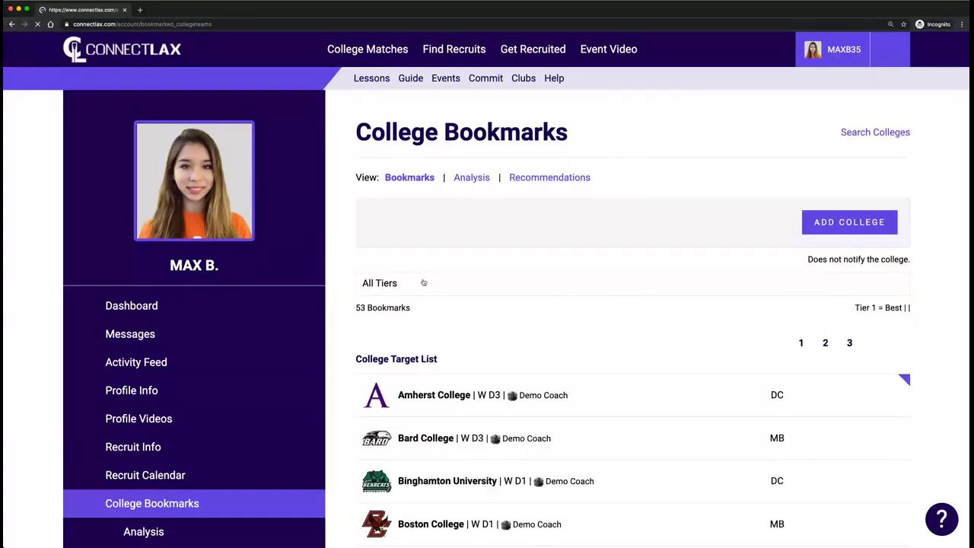
{"action": "scroll", "coordinate": [420, 318], "scroll_direction": "down", "scroll_amount": 3}
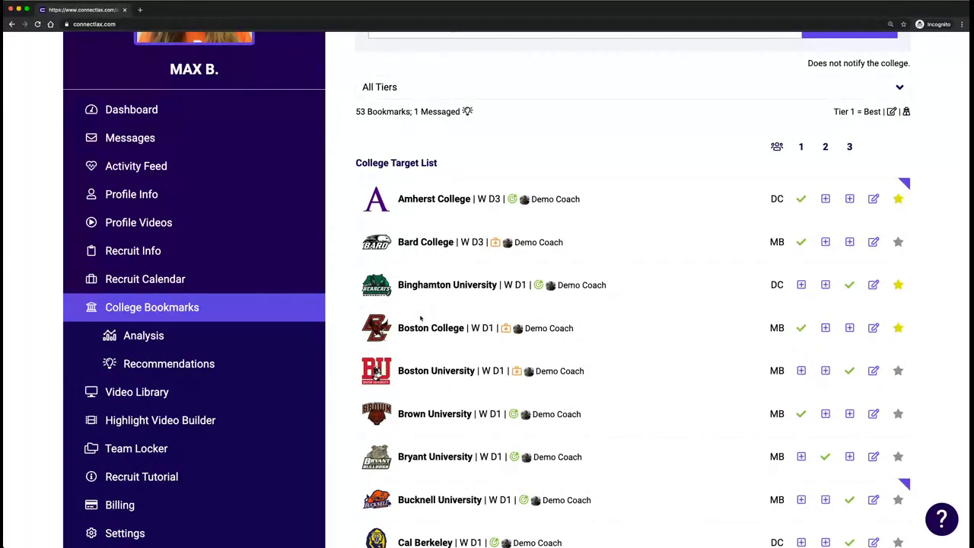
Open Amherst College's bookmark details, highlight the tagged note about the fall prospect day, and focus the new general note
{"action": "left_click", "coordinate": [872, 199]}
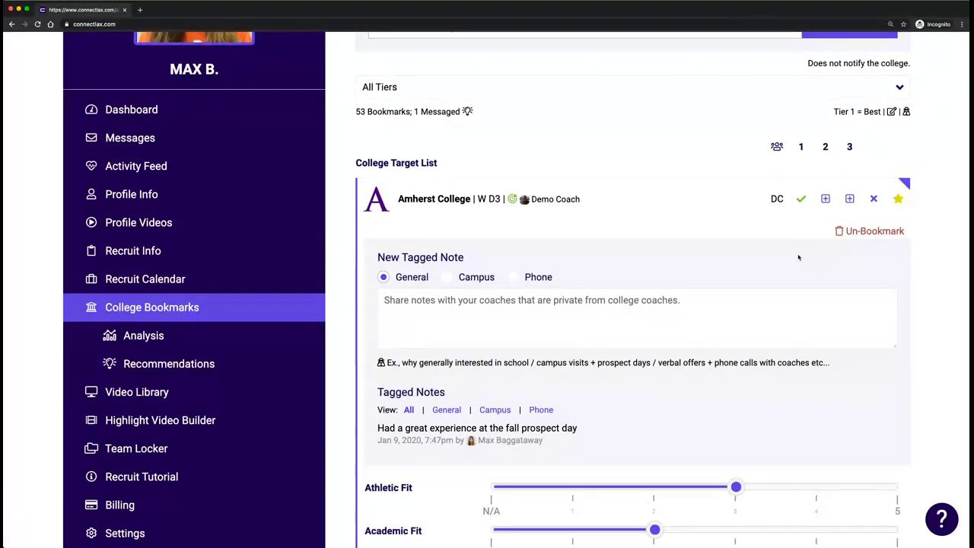
{"action": "left_click", "coordinate": [625, 317]}
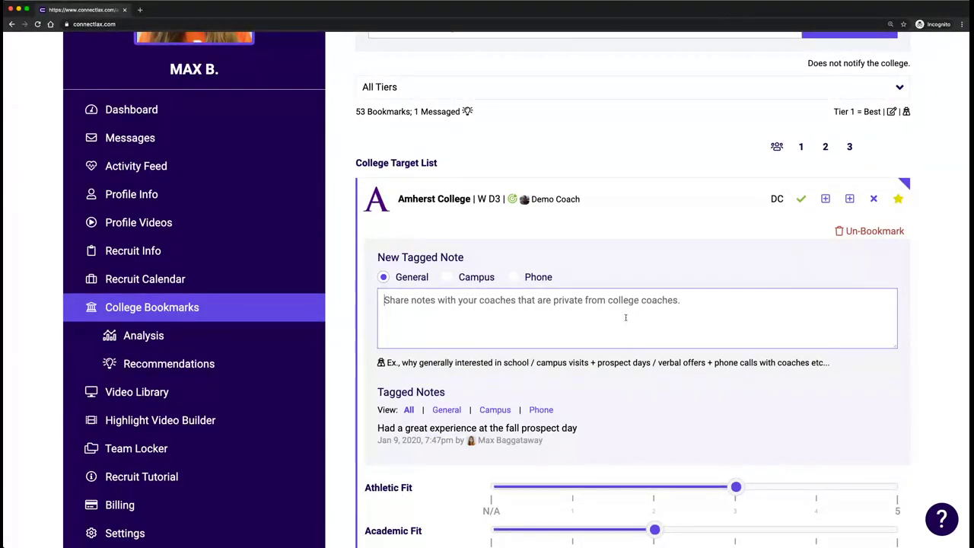
{"action": "left_click_drag", "start_coordinate": [374, 428], "coordinate": [594, 426]}
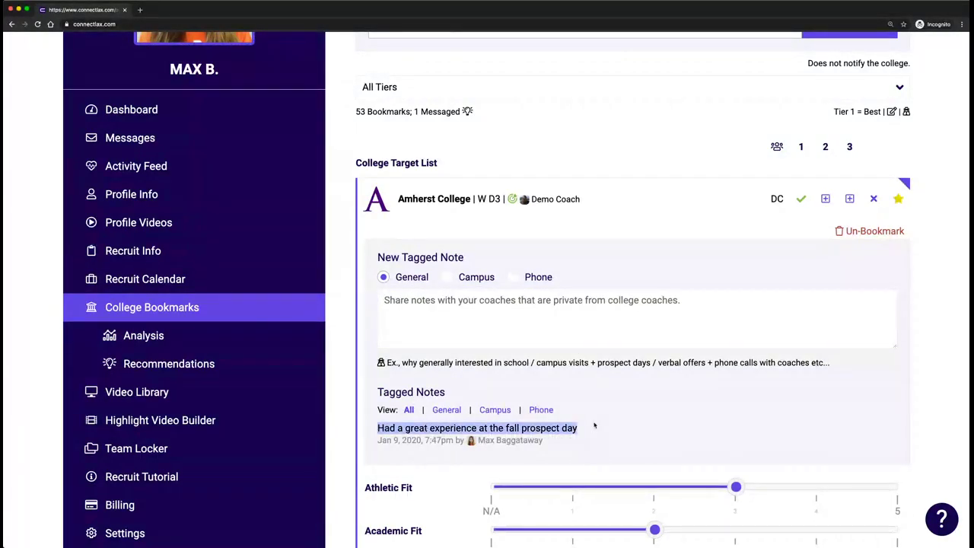
{"action": "left_click", "coordinate": [569, 323]}
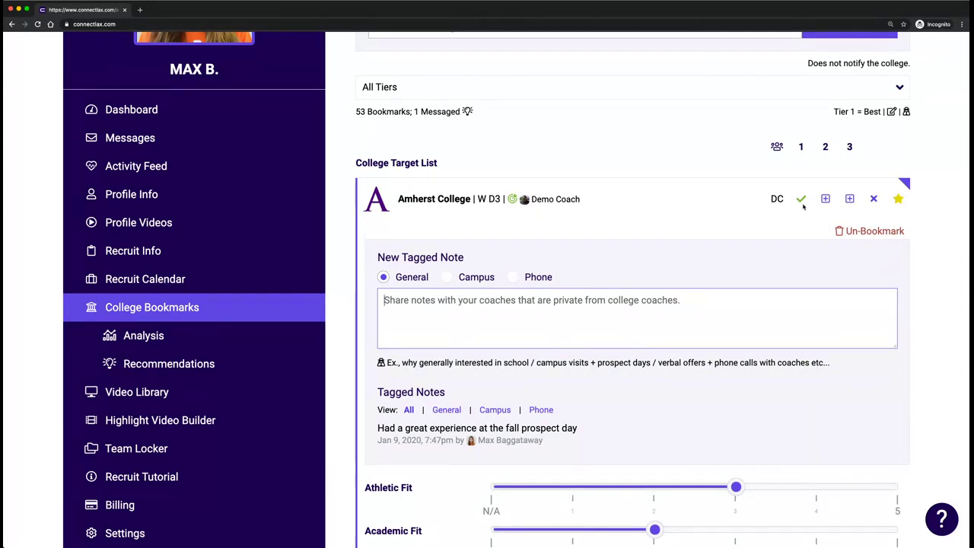
Try Amherst College in tiers 2 and 3, return it to tier 1, and highlight the initials in its row
{"action": "left_click", "coordinate": [826, 199]}
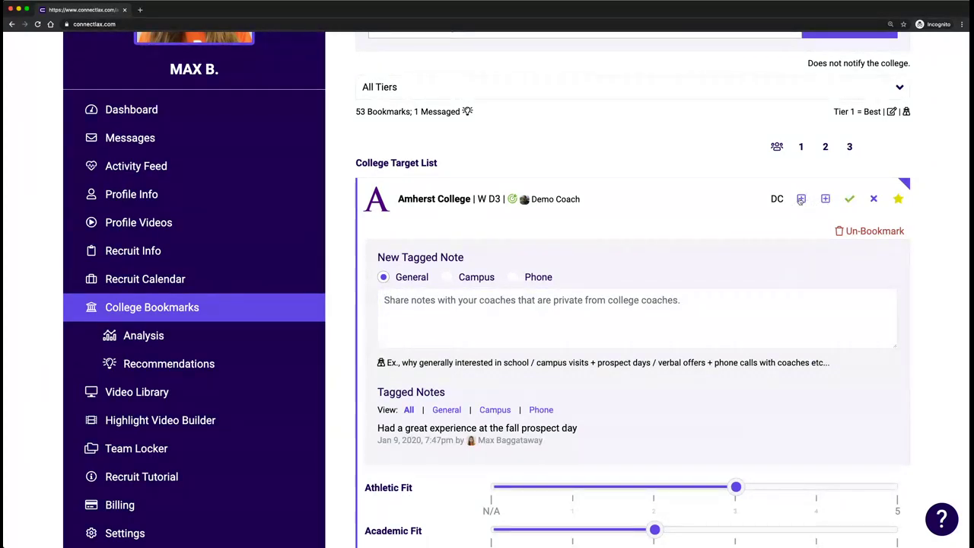
{"action": "double_click", "coordinate": [776, 199]}
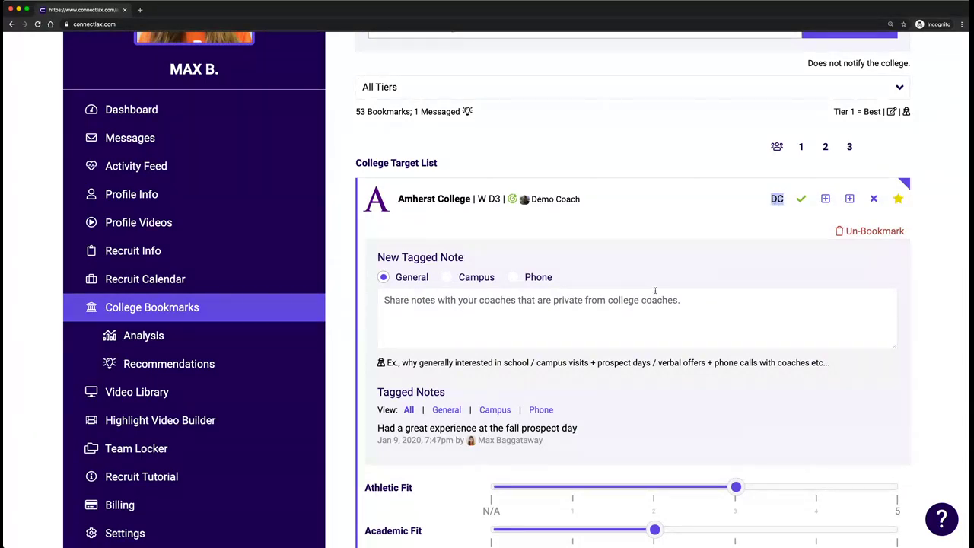
Highlight the bookmark creator's initials in Binghamton University's row and try its feature star
{"action": "scroll", "coordinate": [201, 168], "scroll_direction": "up", "scroll_amount": 3}
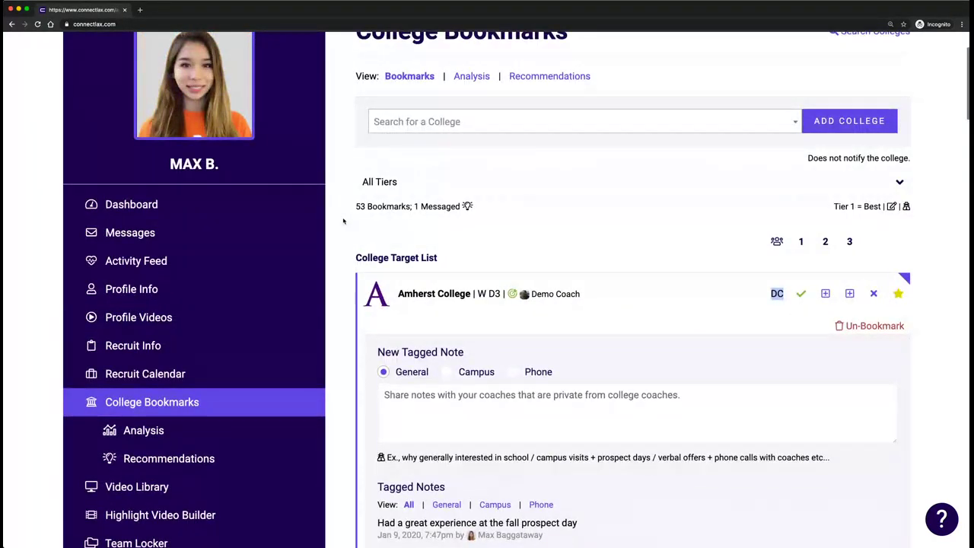
{"action": "scroll", "coordinate": [600, 312], "scroll_direction": "down", "scroll_amount": 10}
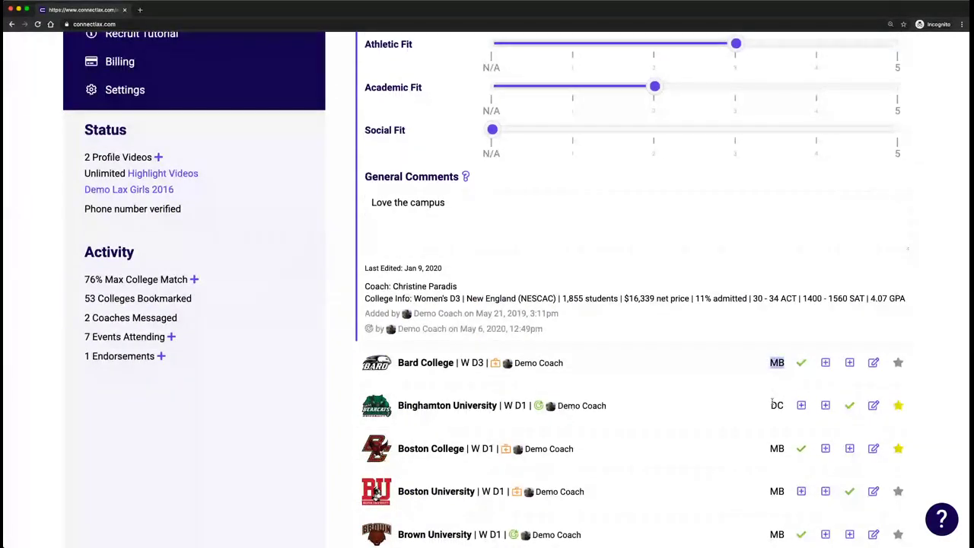
{"action": "double_click", "coordinate": [776, 404]}
{"action": "left_click", "coordinate": [897, 405]}
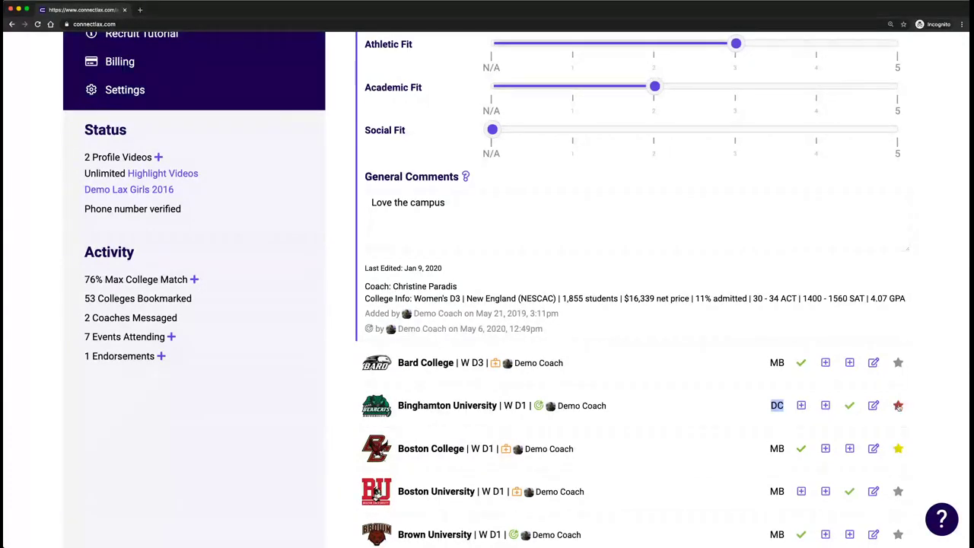
Go through the rest of the target list, view the bookmarked colleges on the map, and zoom in on the East Coast
{"action": "scroll", "coordinate": [688, 441], "scroll_direction": "down", "scroll_amount": 5}
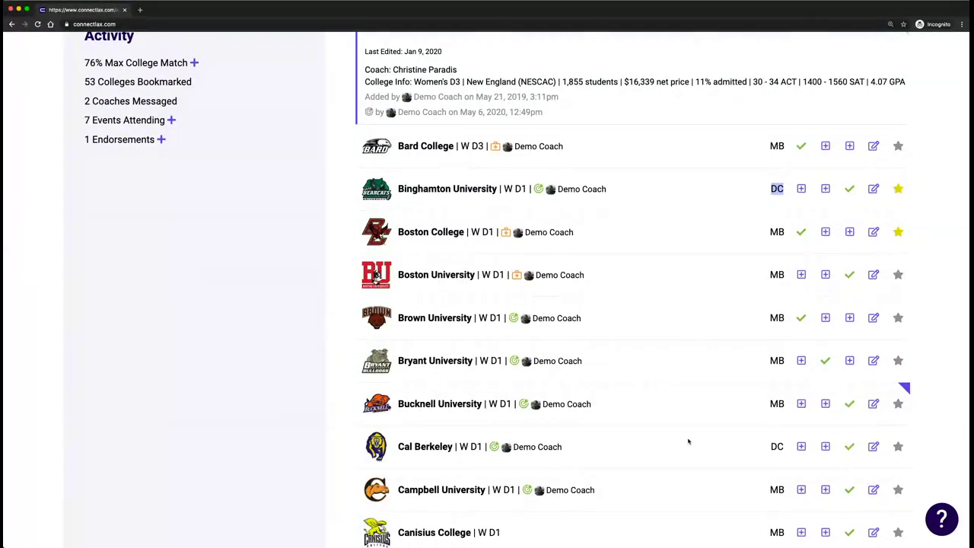
{"action": "scroll", "coordinate": [687, 441], "scroll_direction": "down", "scroll_amount": 9}
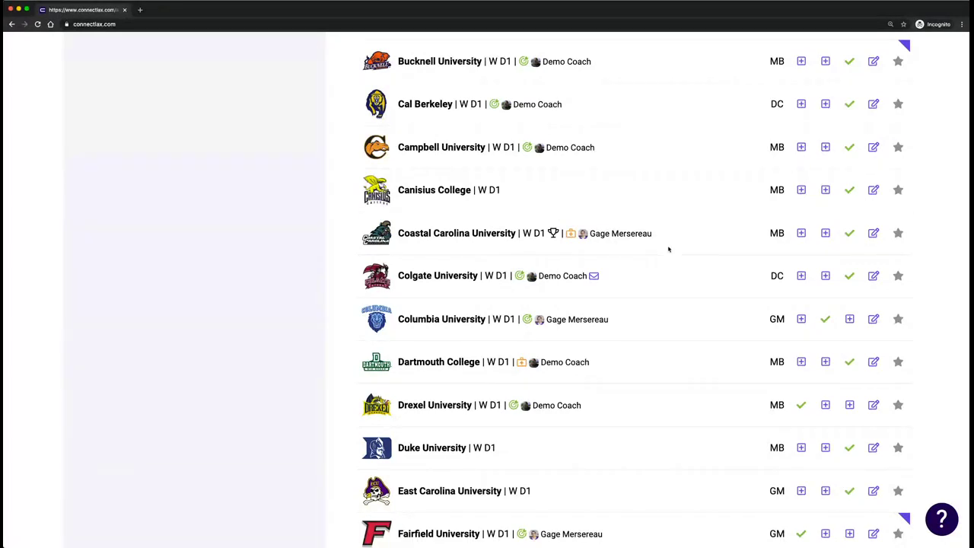
{"action": "scroll", "coordinate": [669, 249], "scroll_direction": "down", "scroll_amount": 6}
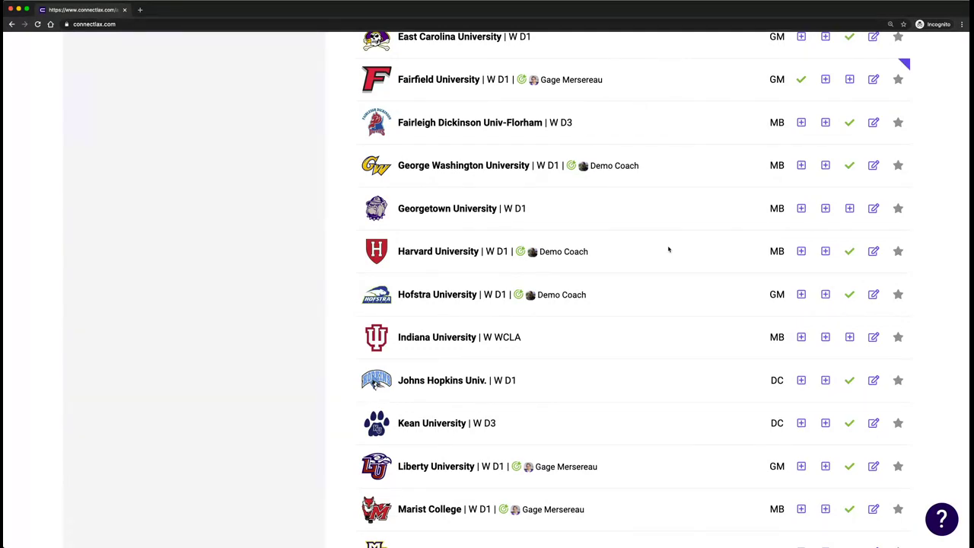
{"action": "scroll", "coordinate": [661, 286], "scroll_direction": "down", "scroll_amount": 7}
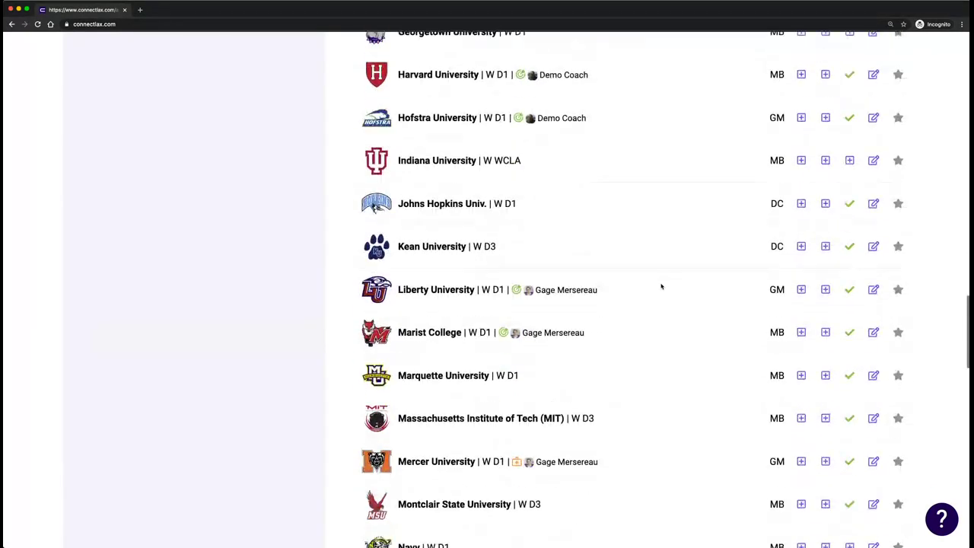
{"action": "scroll", "coordinate": [662, 286], "scroll_direction": "down", "scroll_amount": 10}
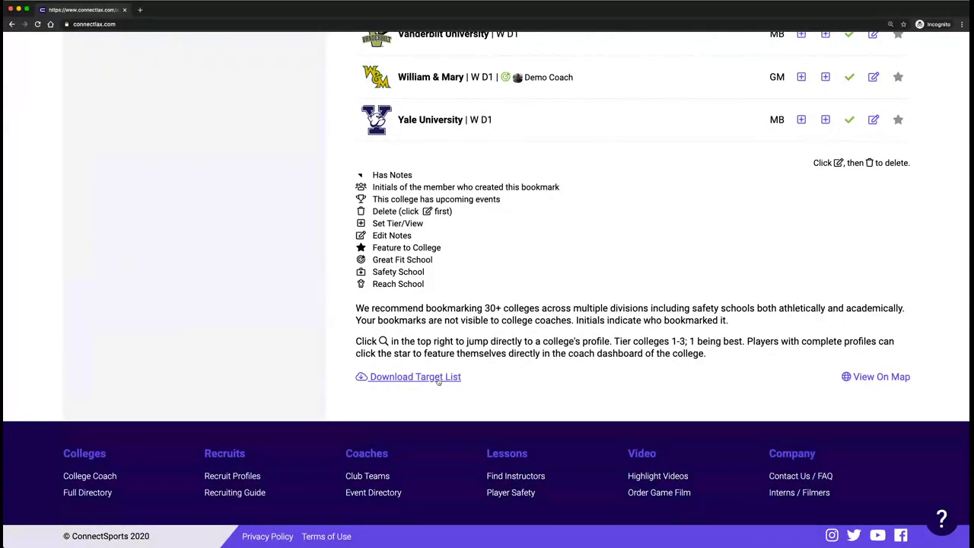
{"action": "left_click", "coordinate": [888, 378]}
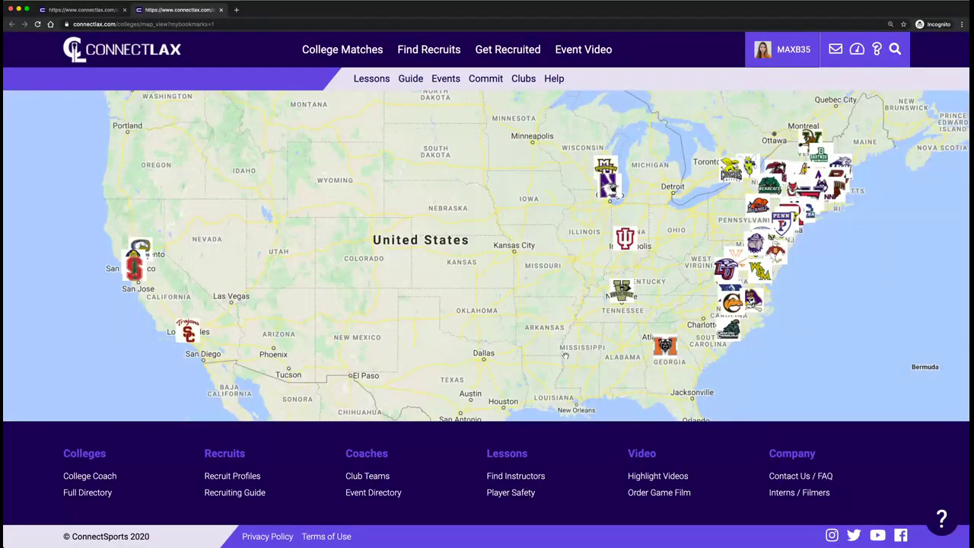
{"action": "left_click", "coordinate": [952, 370]}
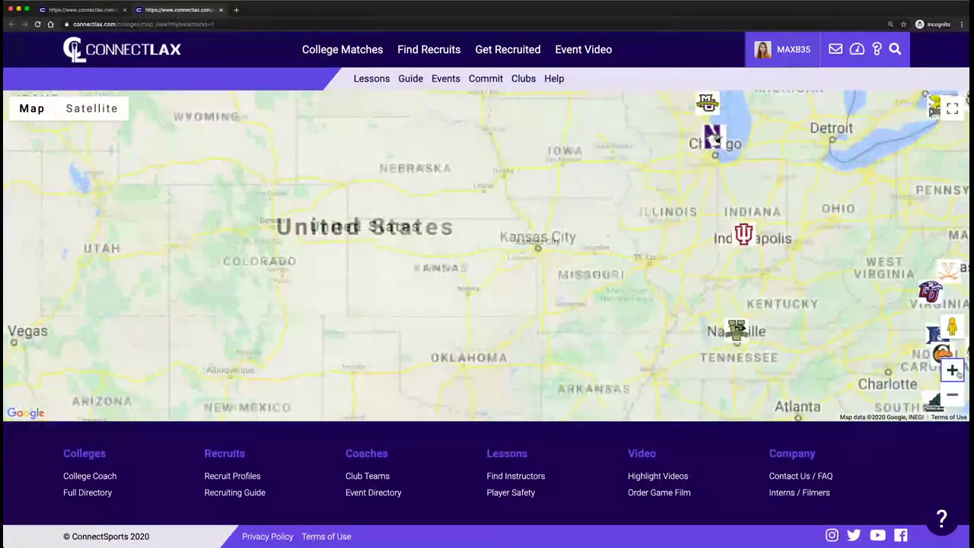
{"action": "left_click_drag", "start_coordinate": [952, 370], "coordinate": [328, 248]}
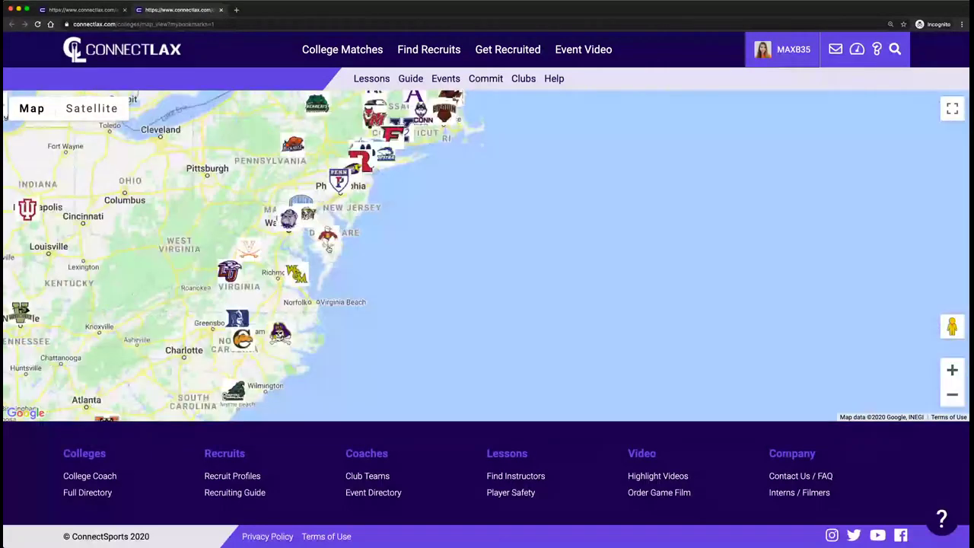
Return to the College Bookmarks page and open the College Analysis view
{"action": "key", "text": "ctrl+shift+Tab"}
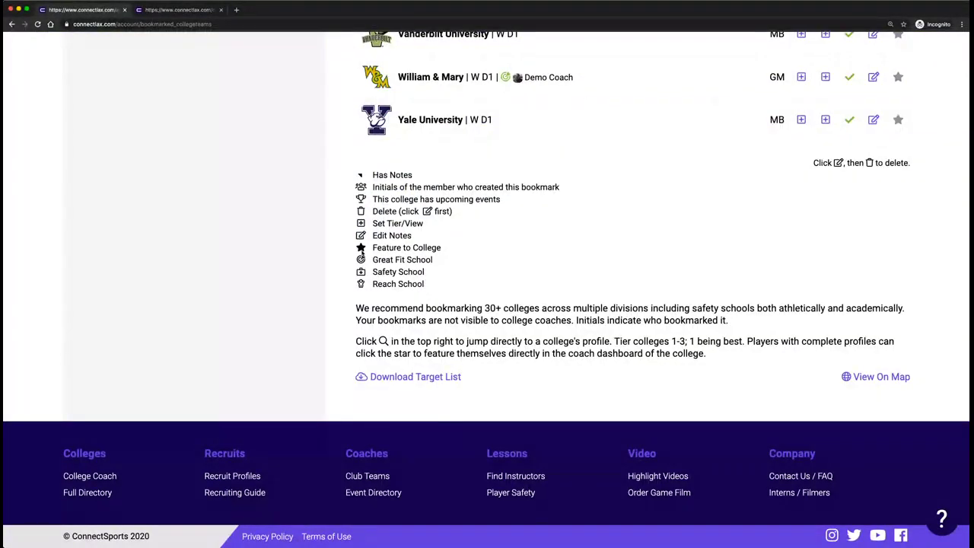
{"action": "scroll", "coordinate": [362, 254], "scroll_direction": "up", "scroll_amount": 15}
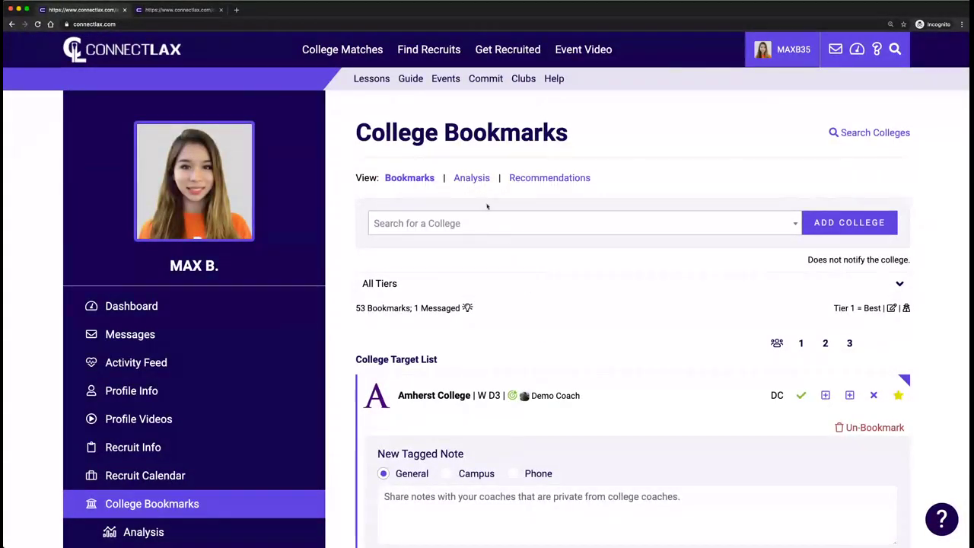
{"action": "left_click", "coordinate": [473, 181]}
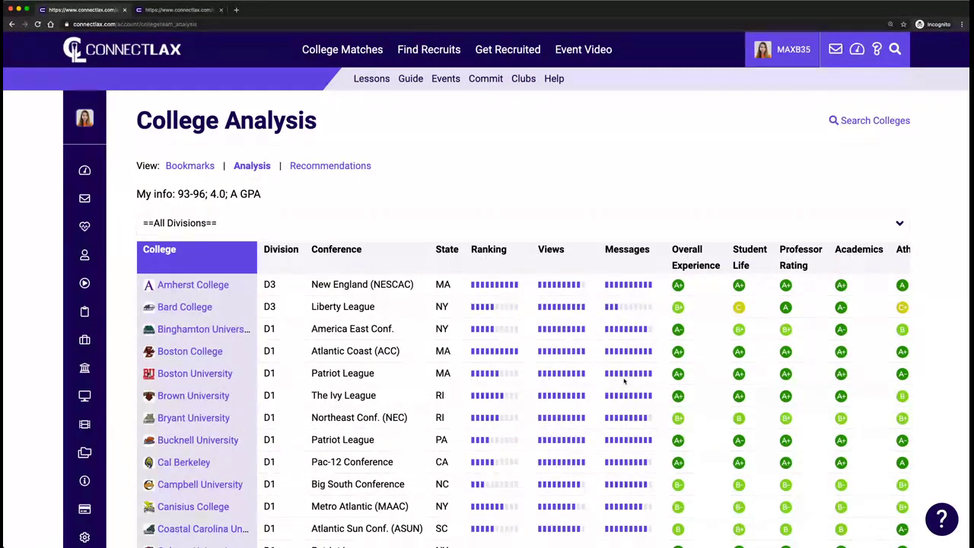
Highlight the payback periods of Binghamton University, Amherst College and Bard College in the analysis table
{"action": "scroll", "coordinate": [623, 382], "scroll_direction": "right", "scroll_amount": 6}
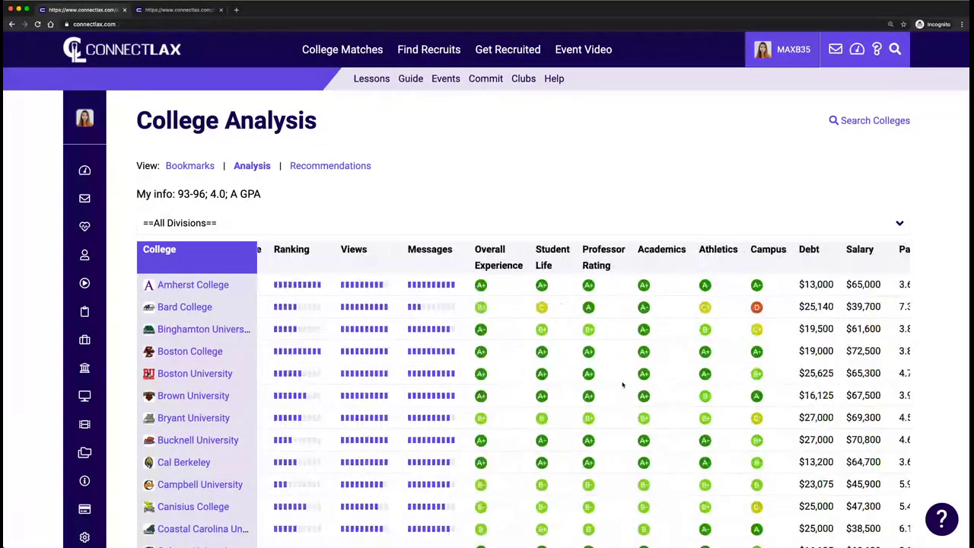
{"action": "scroll", "coordinate": [624, 385], "scroll_direction": "right", "scroll_amount": 2}
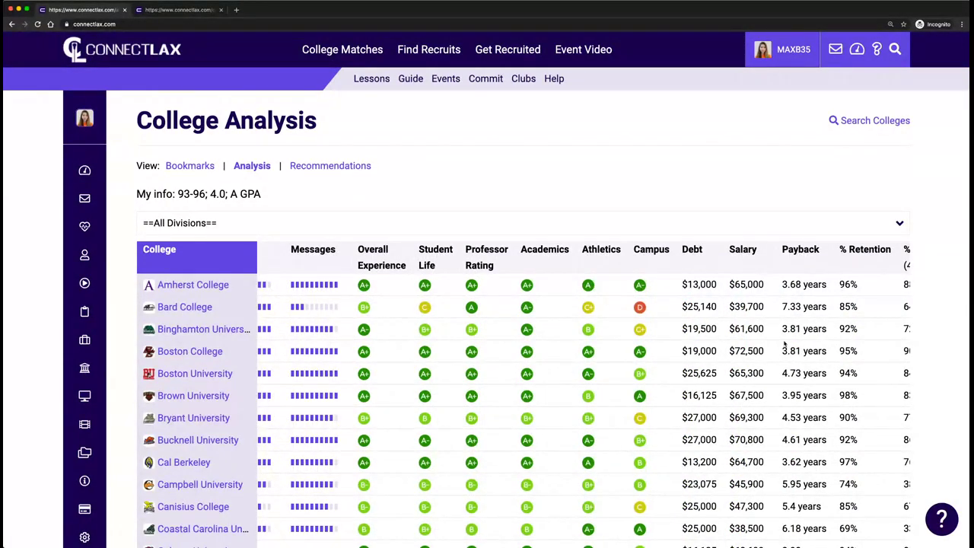
{"action": "left_click_drag", "start_coordinate": [781, 329], "coordinate": [804, 328]}
{"action": "left_click_drag", "start_coordinate": [782, 284], "coordinate": [803, 284]}
{"action": "left_click_drag", "start_coordinate": [783, 332], "coordinate": [802, 306]}
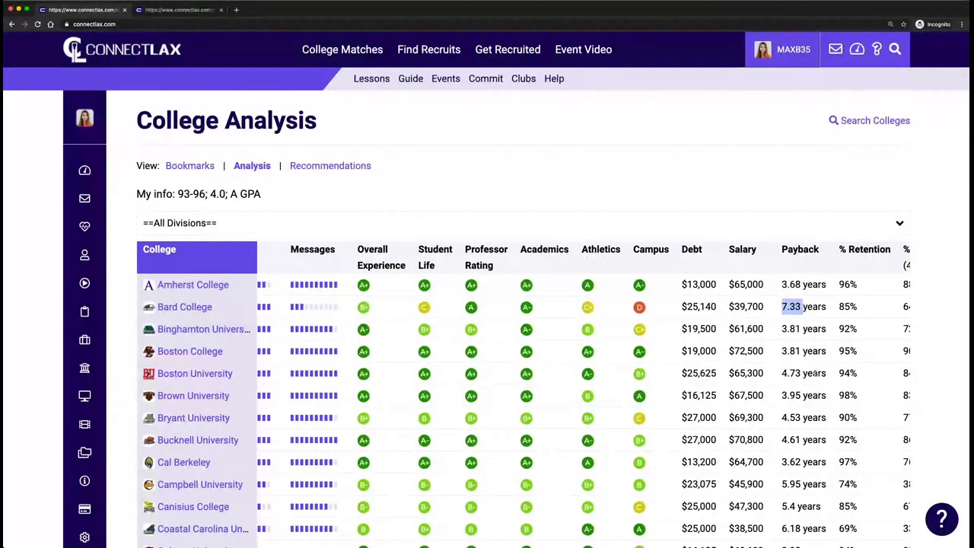
Sort the college analysis table by student/faculty ratio and view the neighbouring columns
{"action": "scroll", "coordinate": [816, 373], "scroll_direction": "right", "scroll_amount": 8}
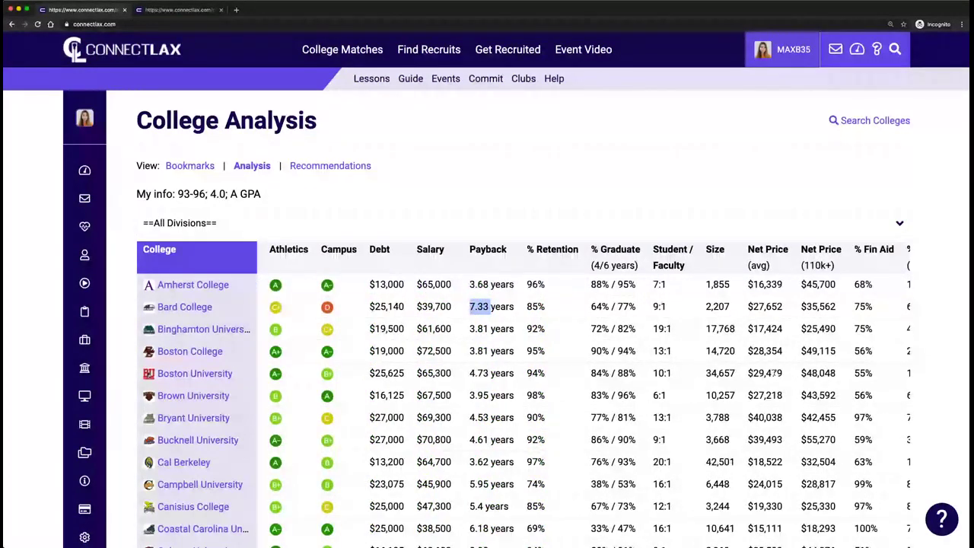
{"action": "left_click", "coordinate": [679, 270]}
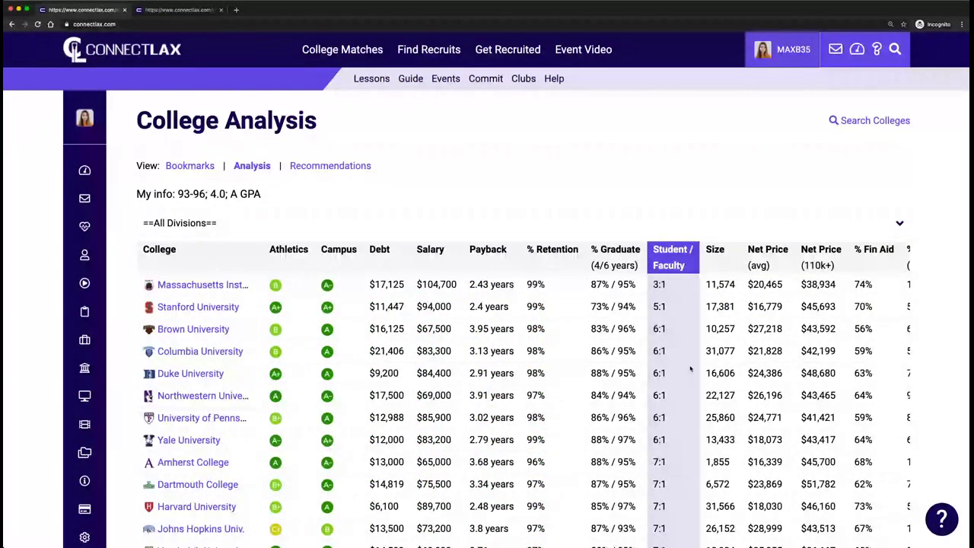
{"action": "scroll", "coordinate": [817, 433], "scroll_direction": "right", "scroll_amount": 2}
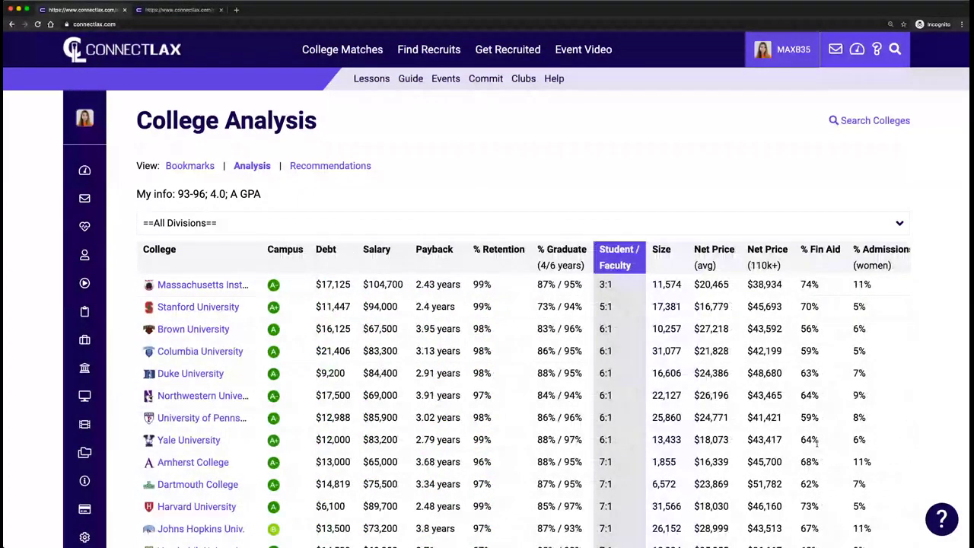
Sort the college analysis table by ACT Comp and look through the ordered colleges
{"action": "scroll", "coordinate": [761, 411], "scroll_direction": "right", "scroll_amount": 5}
{"action": "left_click", "coordinate": [681, 256]}
{"action": "scroll", "coordinate": [703, 389], "scroll_direction": "down", "scroll_amount": 5}
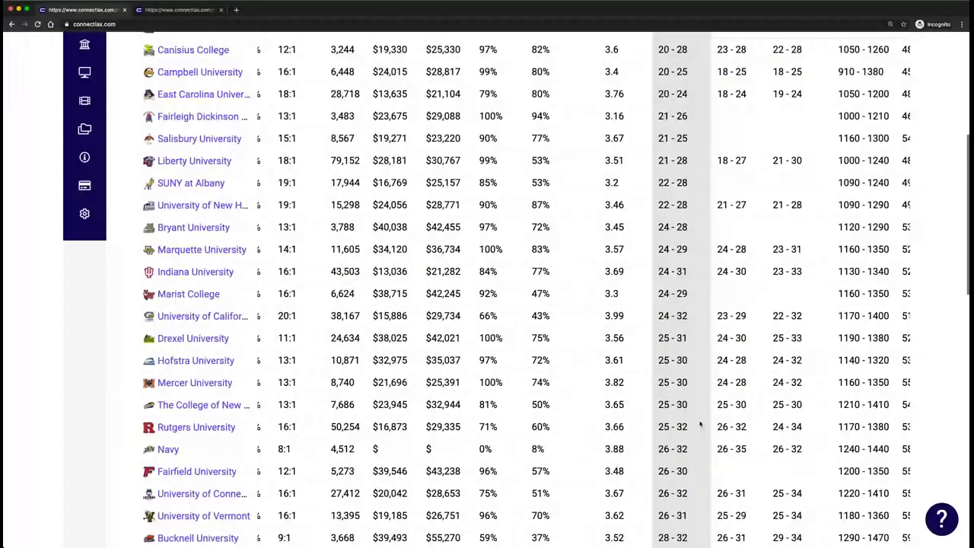
{"action": "scroll", "coordinate": [705, 482], "scroll_direction": "down", "scroll_amount": 1}
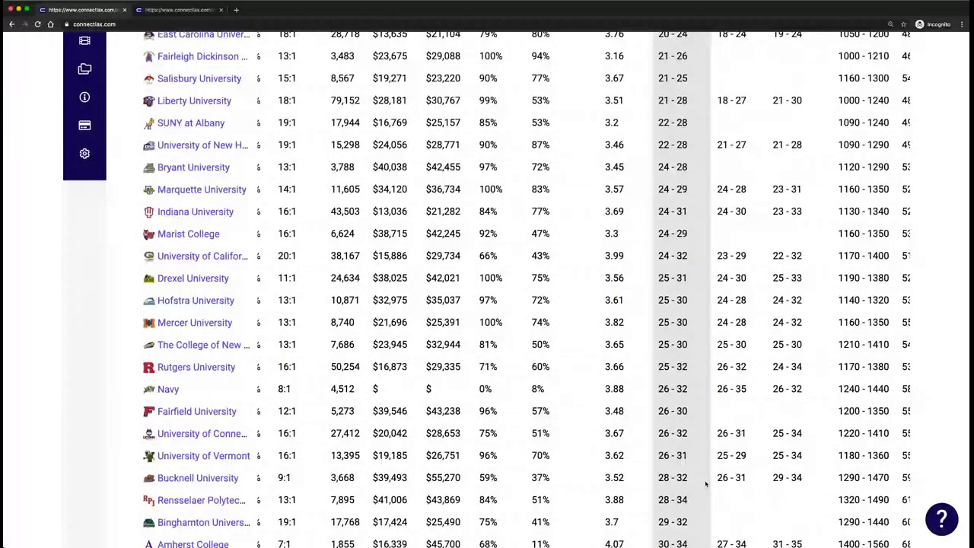
{"action": "scroll", "coordinate": [705, 483], "scroll_direction": "up", "scroll_amount": 6}
{"action": "scroll", "coordinate": [183, 321], "scroll_direction": "up", "scroll_amount": 1}
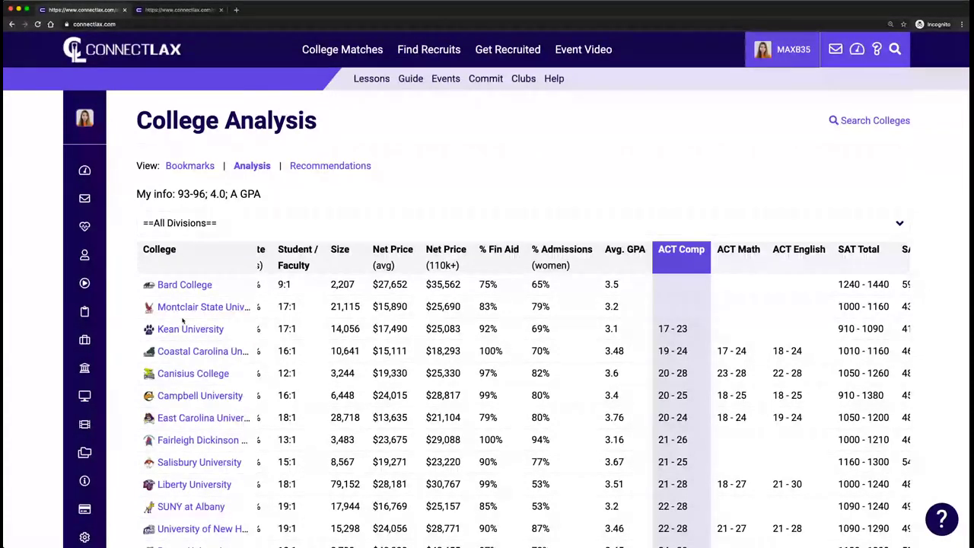
Open the Video Library and play the "#6 - Assist" clip from the ESLCPirates v. UltimatePA2021Blue game
{"action": "left_click", "coordinate": [84, 396]}
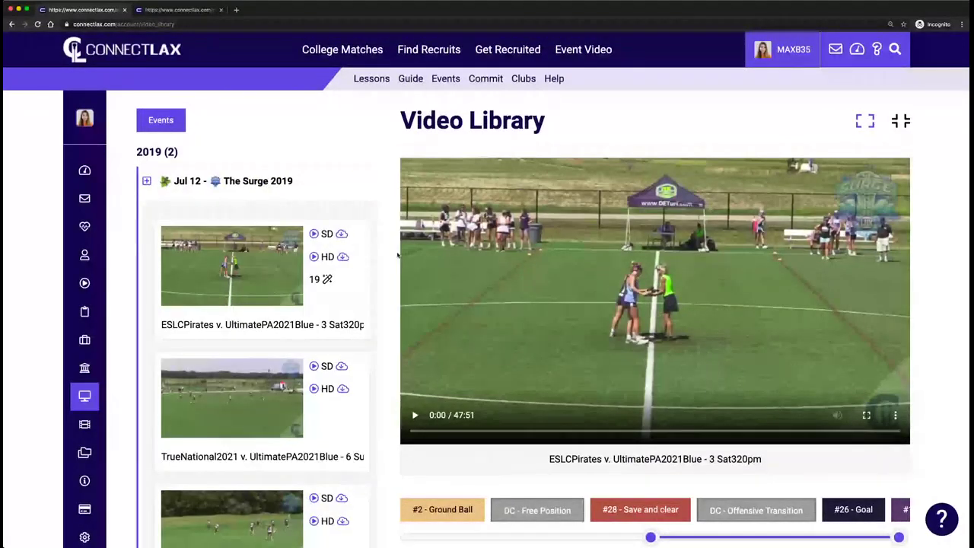
{"action": "scroll", "coordinate": [395, 347], "scroll_direction": "down", "scroll_amount": 1}
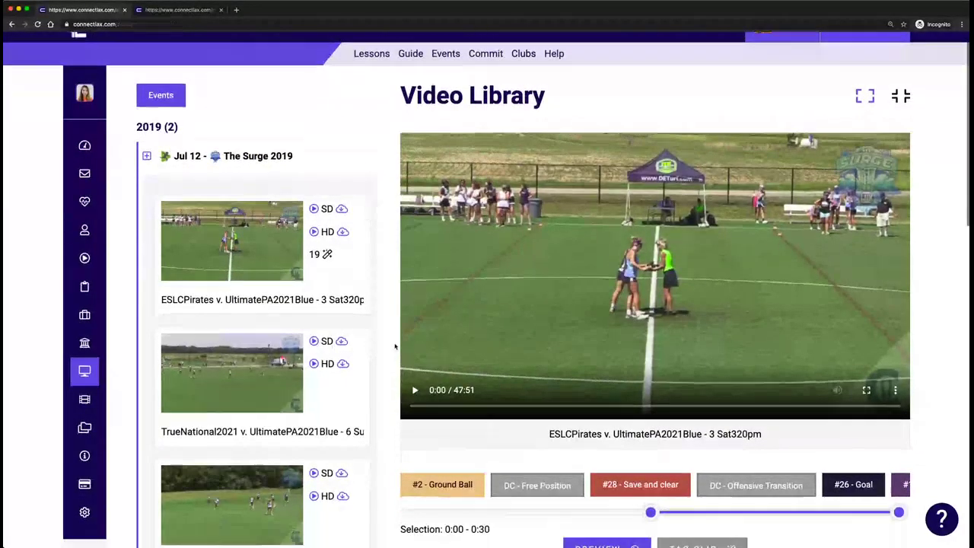
{"action": "scroll", "coordinate": [394, 347], "scroll_direction": "down", "scroll_amount": 2}
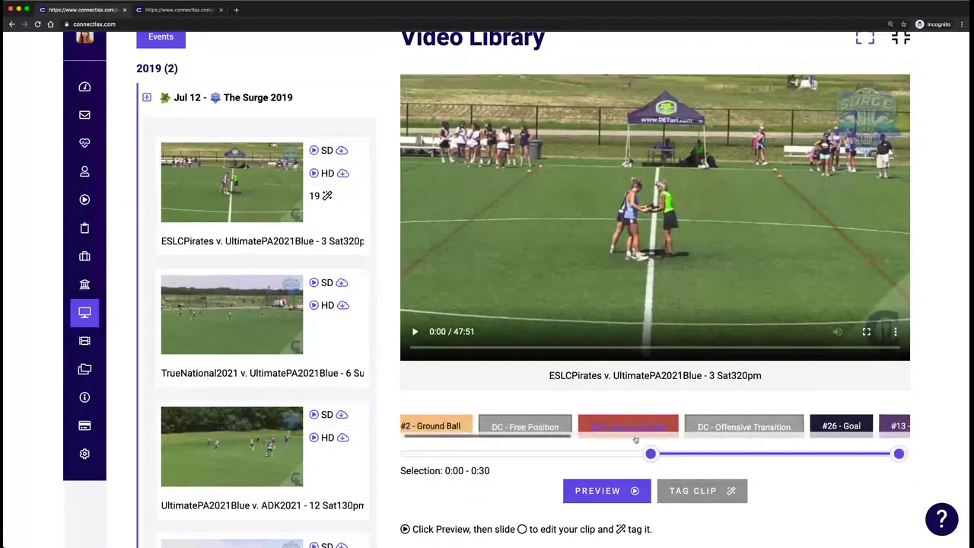
{"action": "scroll", "coordinate": [636, 439], "scroll_direction": "right", "scroll_amount": 5}
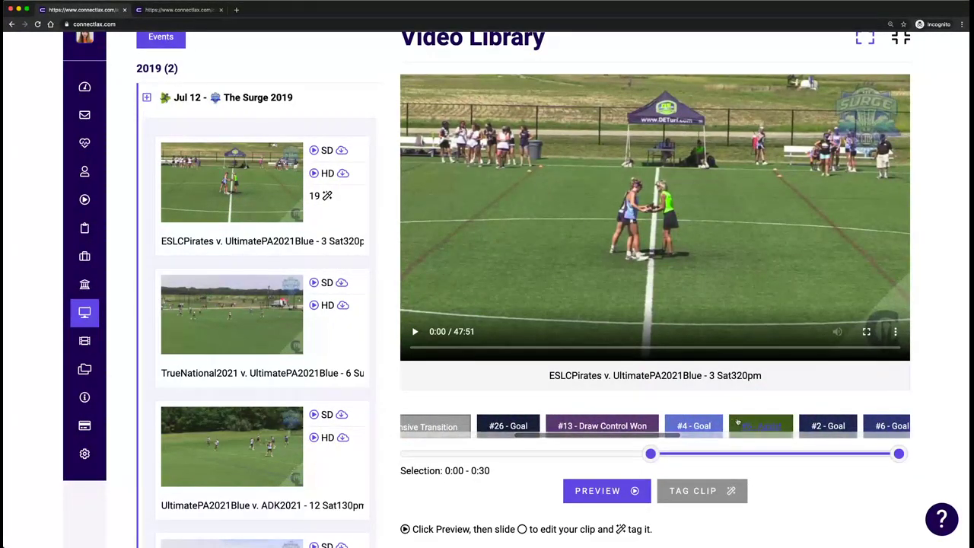
{"action": "left_click", "coordinate": [737, 421]}
Filter the game's tagged clips by player number 6 and view the filtered clips
{"action": "scroll", "coordinate": [824, 490], "scroll_direction": "down", "scroll_amount": 3}
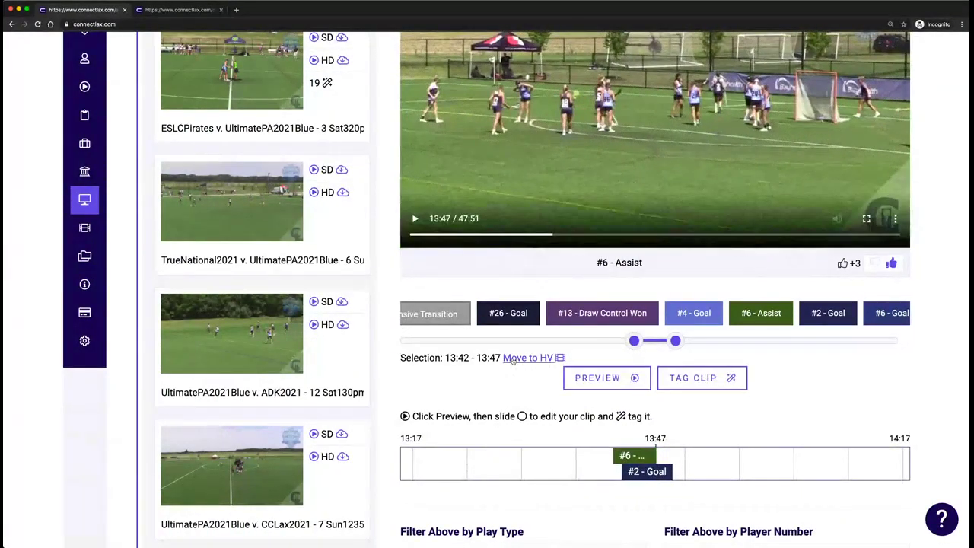
{"action": "scroll", "coordinate": [734, 426], "scroll_direction": "down", "scroll_amount": 3}
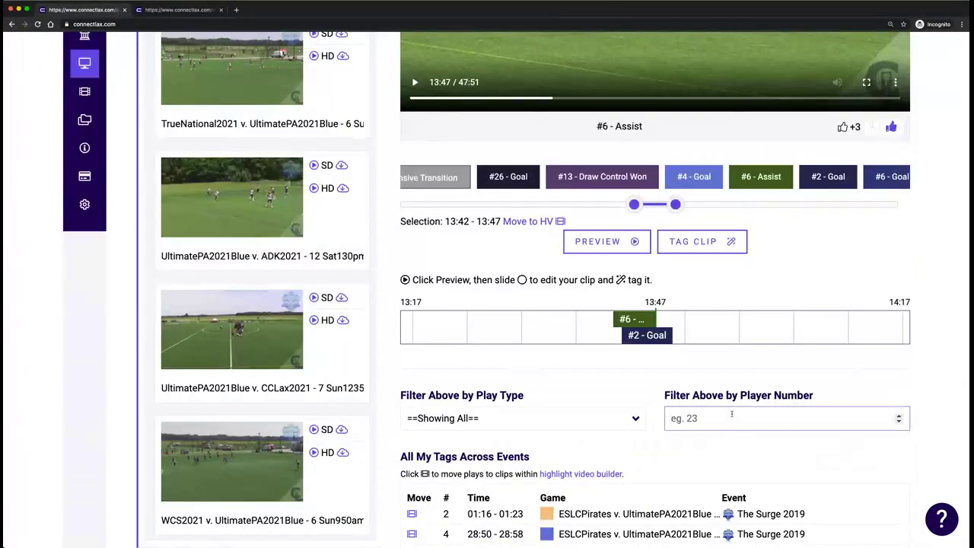
{"action": "left_click", "coordinate": [732, 418]}
{"action": "type", "text": "6"}
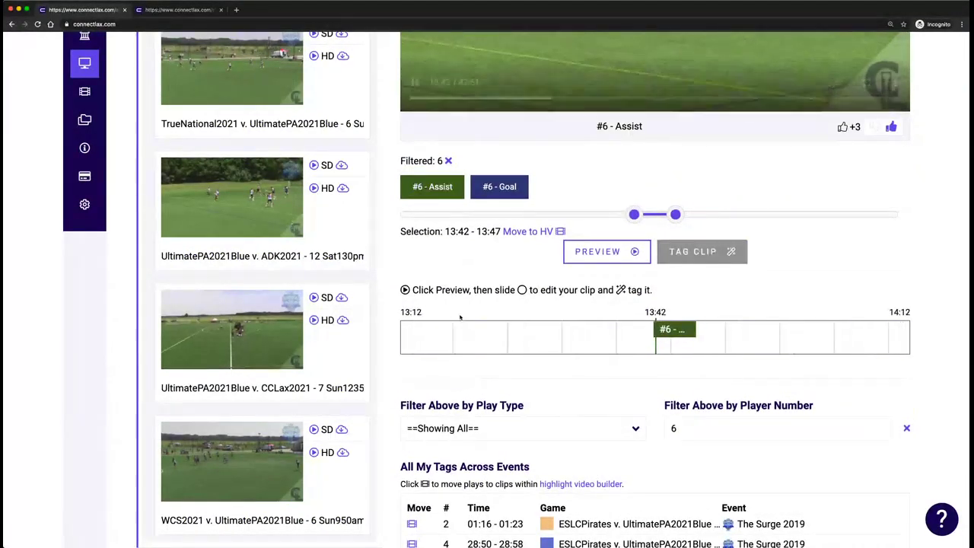
{"action": "scroll", "coordinate": [460, 318], "scroll_direction": "up", "scroll_amount": 3}
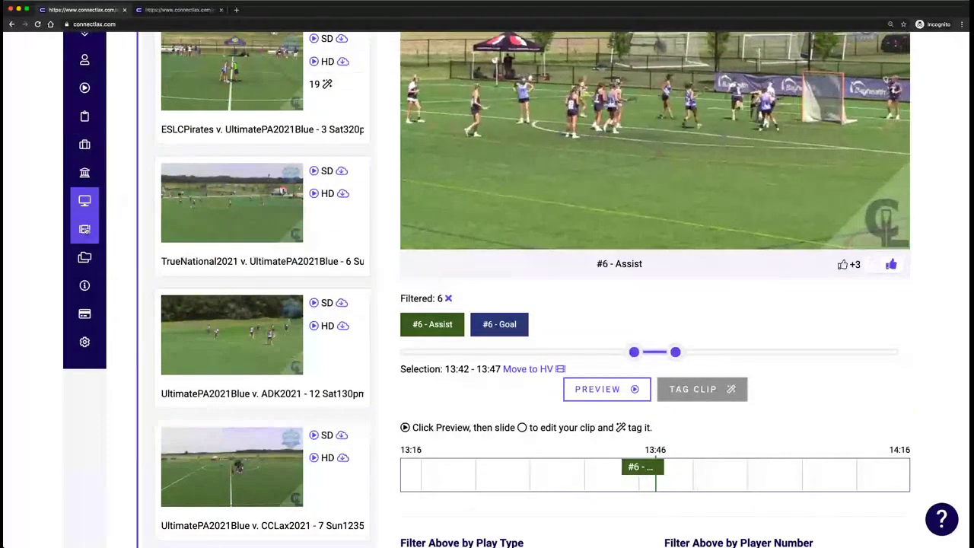
Open the Highlight Video Builder and review the Bio + Contact and Awards + Coach slides
{"action": "left_click", "coordinate": [84, 229]}
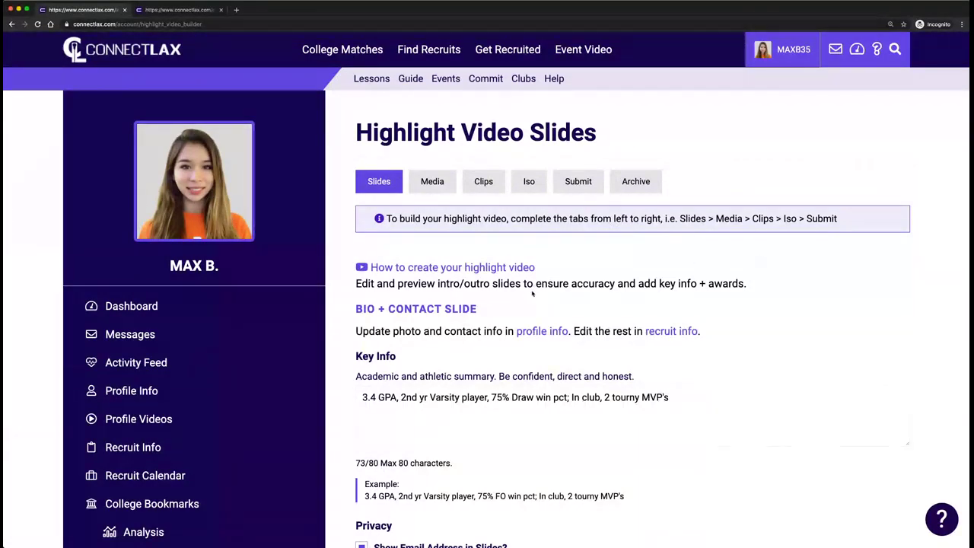
{"action": "scroll", "coordinate": [487, 260], "scroll_direction": "down", "scroll_amount": 1}
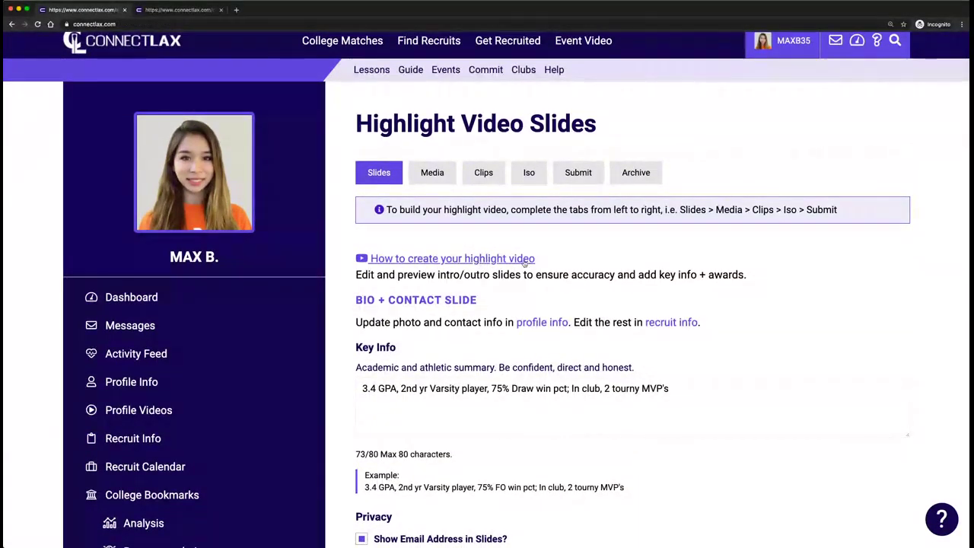
{"action": "scroll", "coordinate": [526, 347], "scroll_direction": "down", "scroll_amount": 5}
{"action": "scroll", "coordinate": [526, 348], "scroll_direction": "down", "scroll_amount": 7}
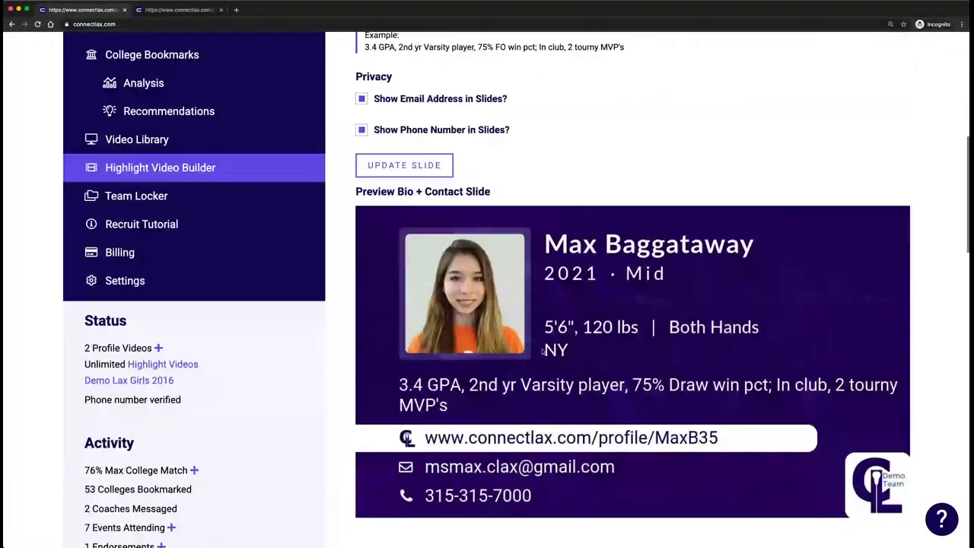
{"action": "scroll", "coordinate": [565, 395], "scroll_direction": "down", "scroll_amount": 8}
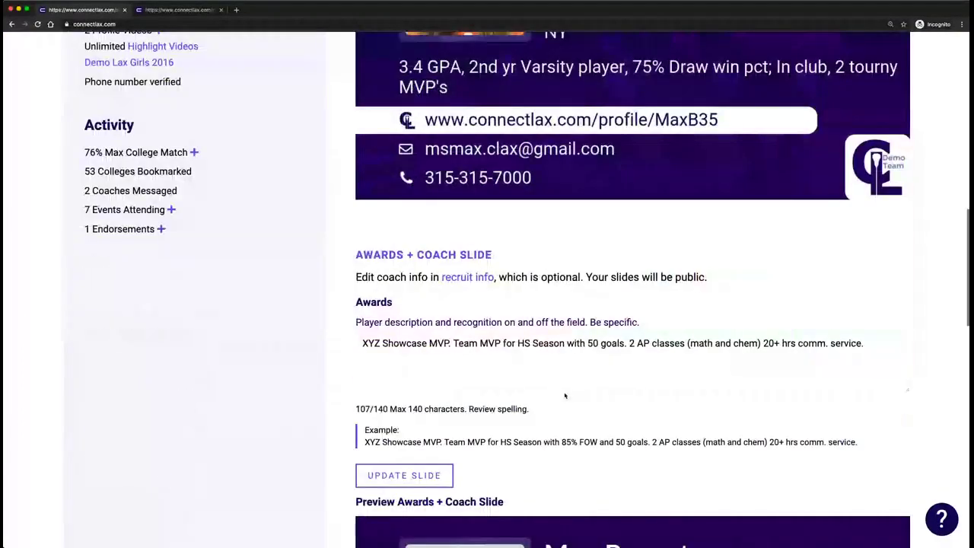
Review the remaining highlight slides and cover photo, view the completed videos on ConnectLAX's YouTube channel, and return to the builder
{"action": "scroll", "coordinate": [565, 395], "scroll_direction": "down", "scroll_amount": 7}
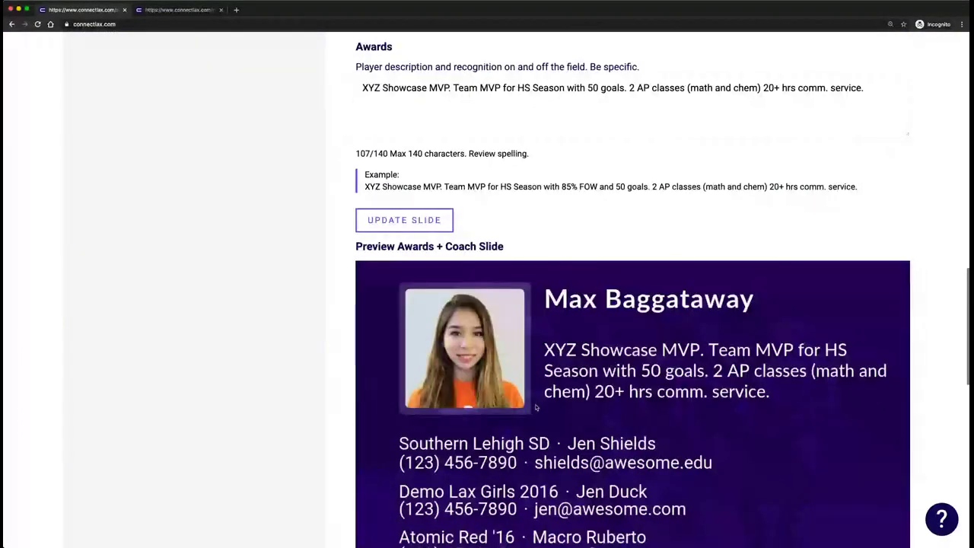
{"action": "scroll", "coordinate": [535, 408], "scroll_direction": "down", "scroll_amount": 17}
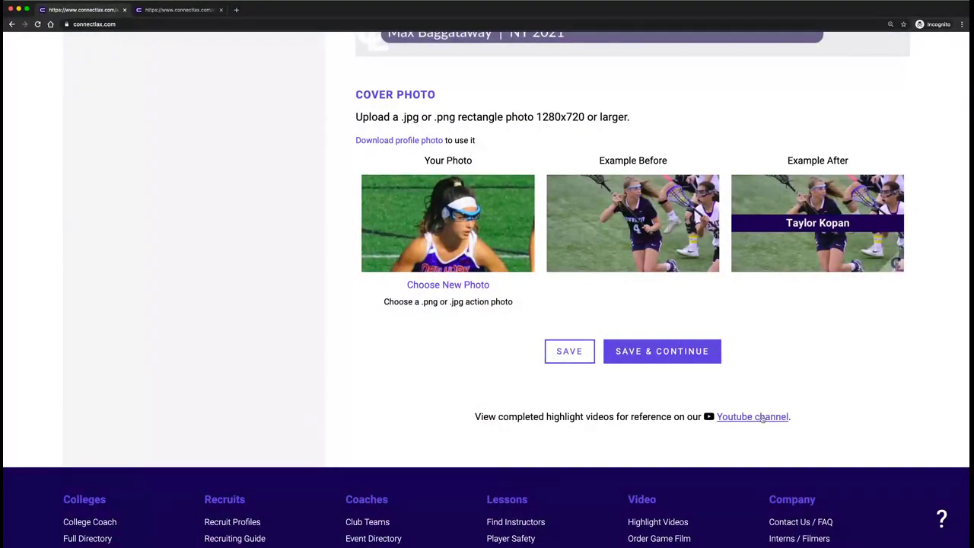
{"action": "left_click", "coordinate": [742, 418]}
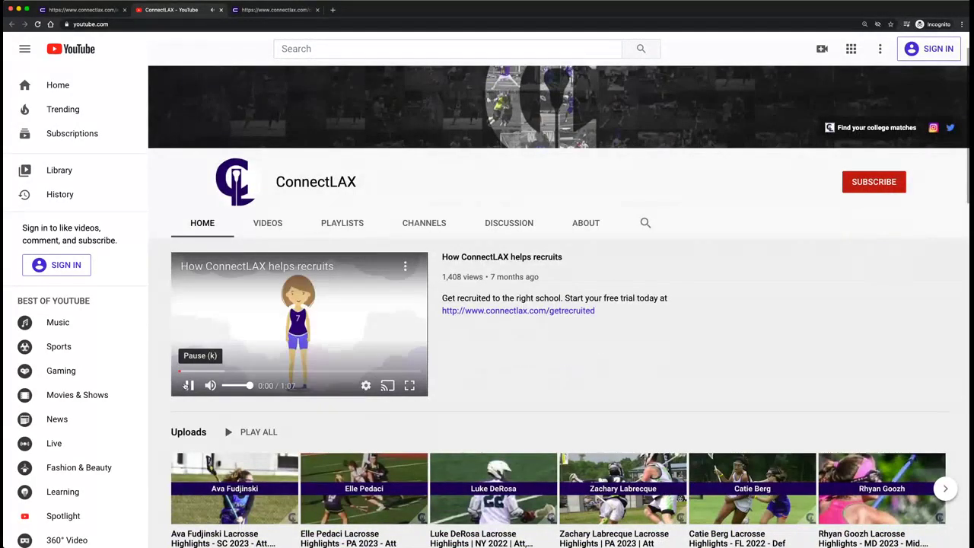
{"action": "scroll", "coordinate": [499, 398], "scroll_direction": "down", "scroll_amount": 3}
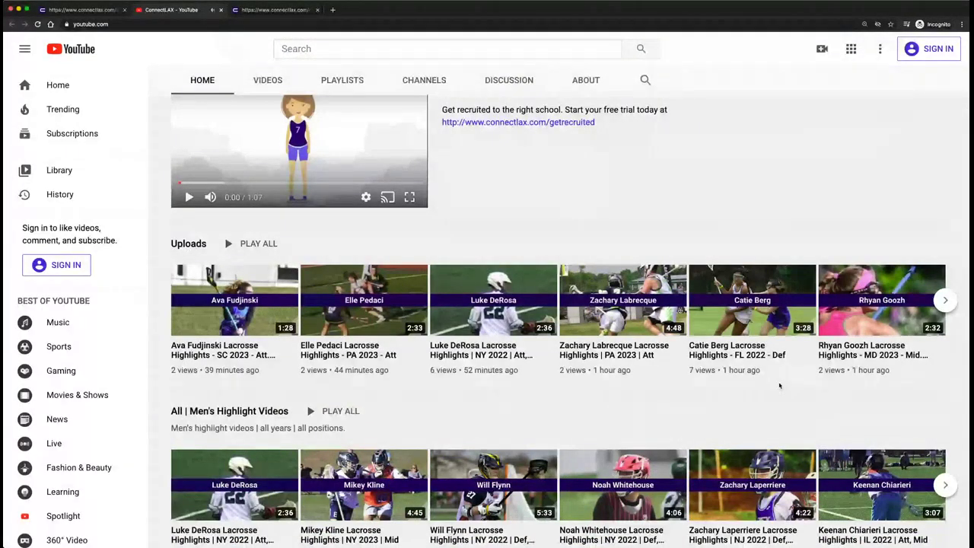
{"action": "key", "text": "ctrl+shift+Tab"}
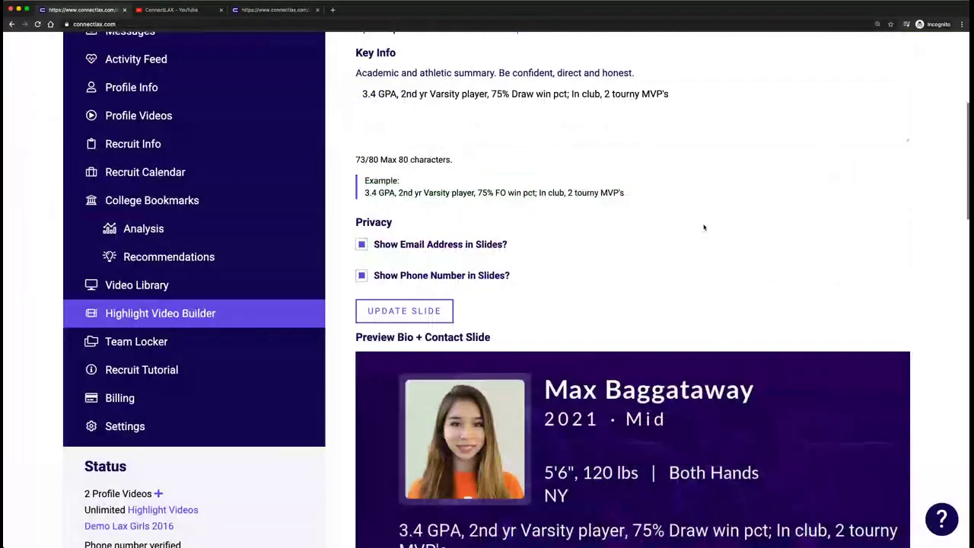
Open the Highlight Video Media section and review the background music choices and additional video files
{"action": "scroll", "coordinate": [563, 213], "scroll_direction": "up", "scroll_amount": 5}
{"action": "left_click", "coordinate": [423, 182]}
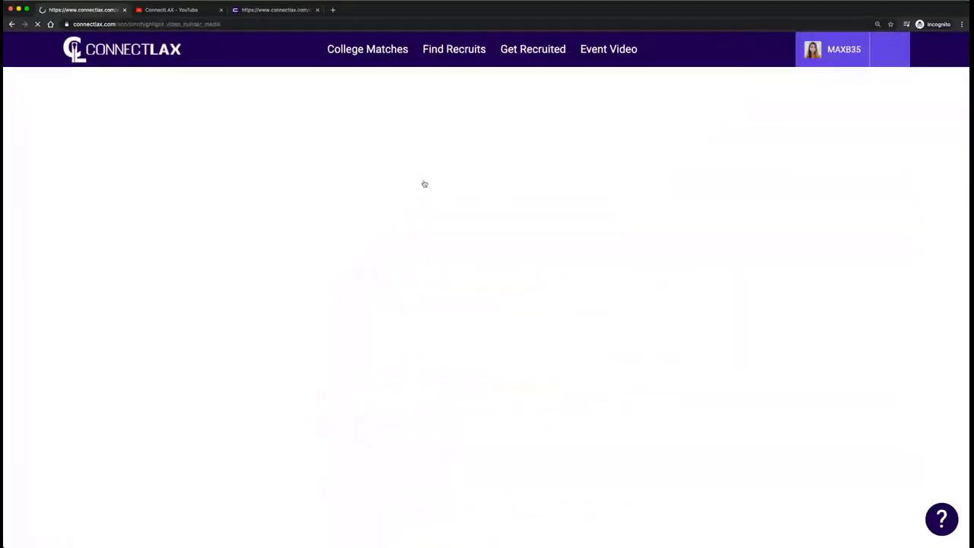
{"action": "scroll", "coordinate": [343, 341], "scroll_direction": "down", "scroll_amount": 5}
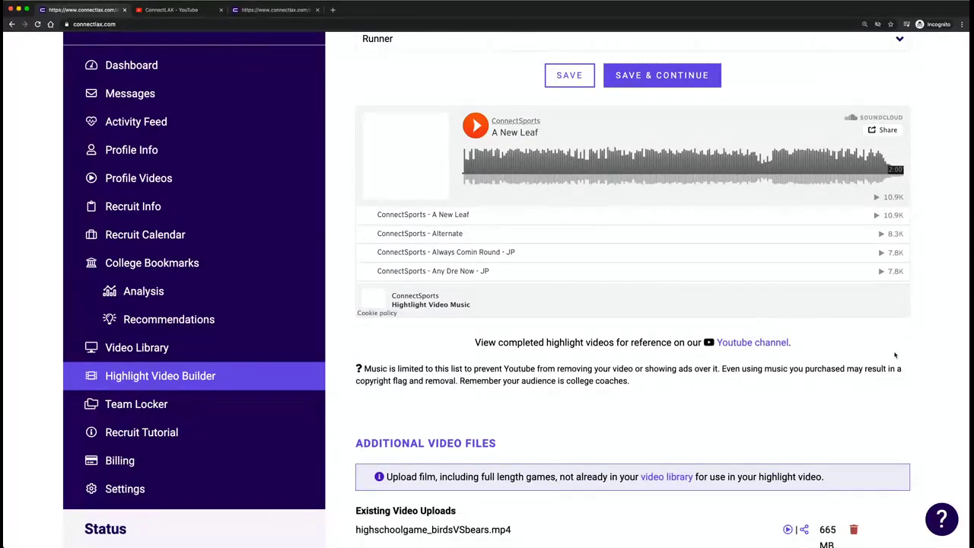
{"action": "scroll", "coordinate": [894, 354], "scroll_direction": "down", "scroll_amount": 3}
{"action": "scroll", "coordinate": [894, 354], "scroll_direction": "down", "scroll_amount": 5}
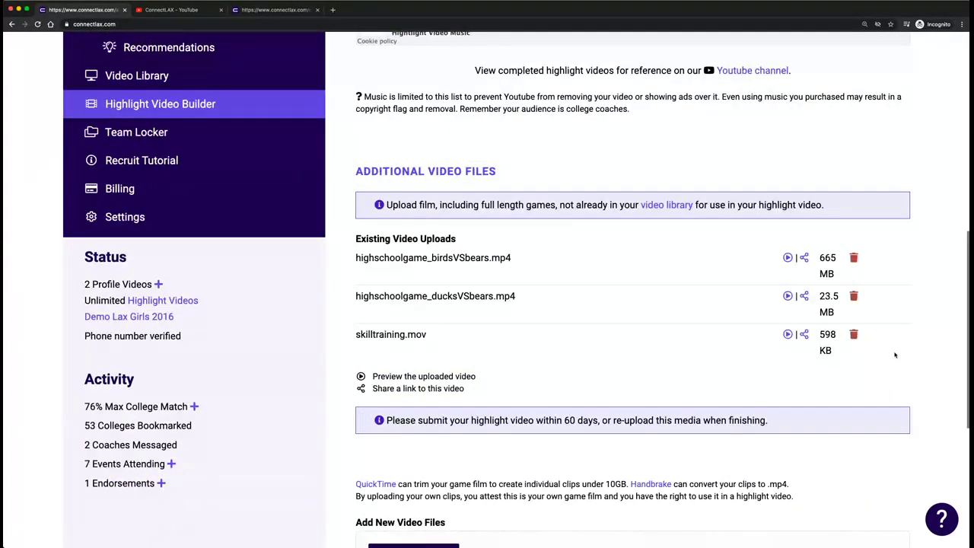
{"action": "scroll", "coordinate": [894, 355], "scroll_direction": "down", "scroll_amount": 4}
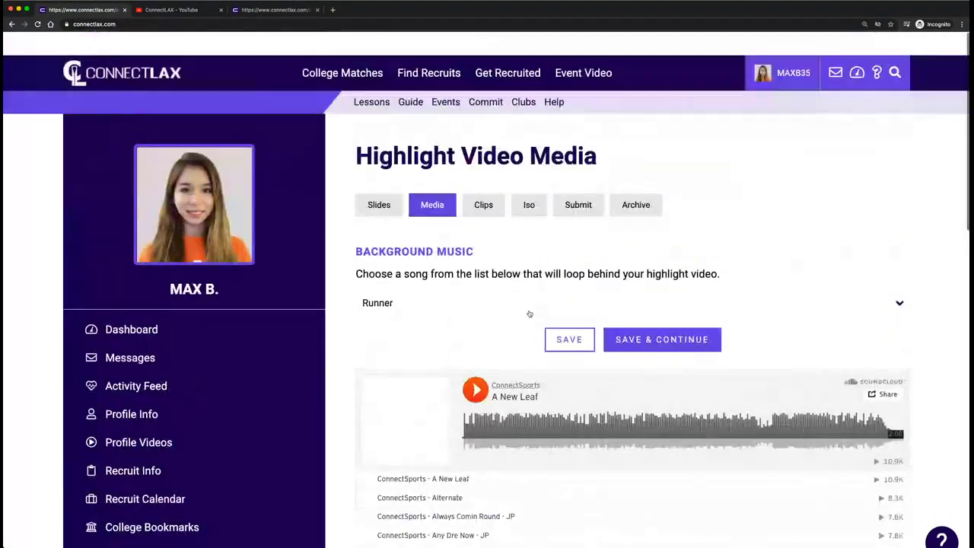
Open the Highlight Video Clips section and review the tagged plays and the chosen clips with their times
{"action": "scroll", "coordinate": [528, 312], "scroll_direction": "down", "scroll_amount": 1}
{"action": "left_click", "coordinate": [493, 184]}
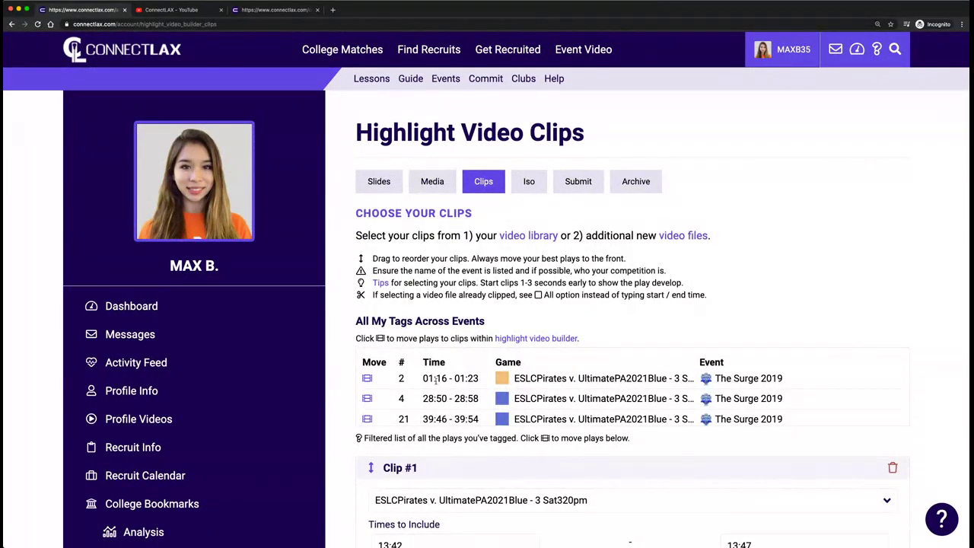
{"action": "left_click_drag", "start_coordinate": [435, 378], "coordinate": [479, 378]}
{"action": "scroll", "coordinate": [460, 409], "scroll_direction": "down", "scroll_amount": 1}
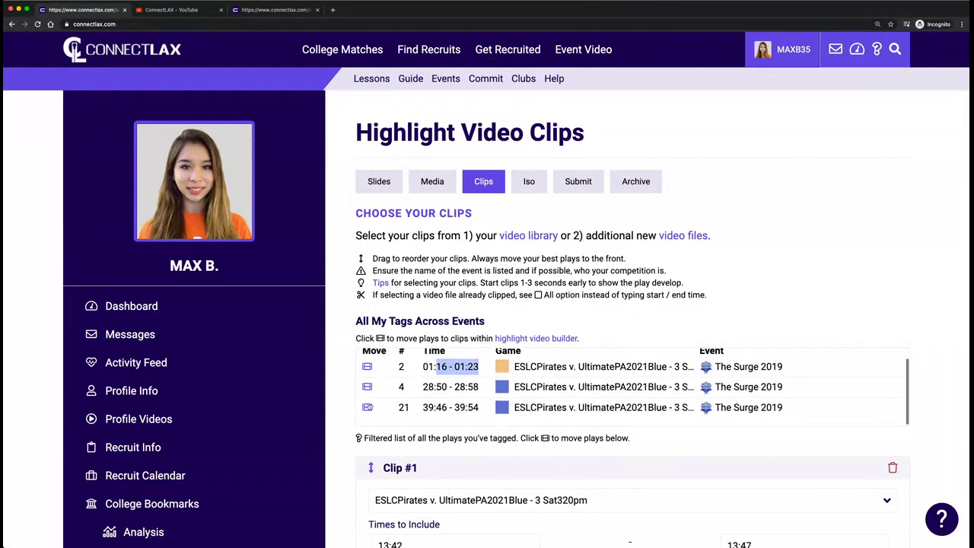
{"action": "scroll", "coordinate": [346, 425], "scroll_direction": "down", "scroll_amount": 5}
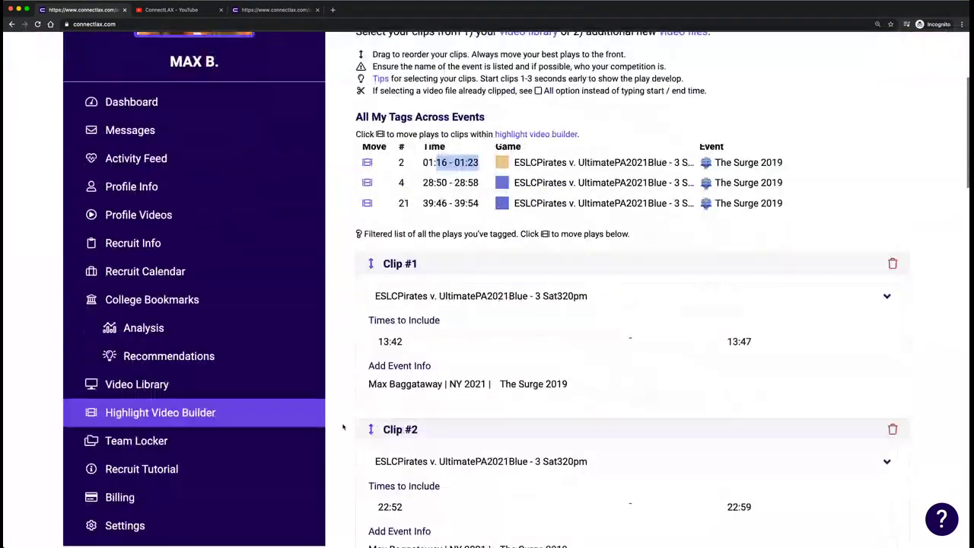
Try reordering the chosen clips by moving Clip #2 ahead of Clip #1
{"action": "left_click_drag", "start_coordinate": [343, 428], "coordinate": [357, 388]}
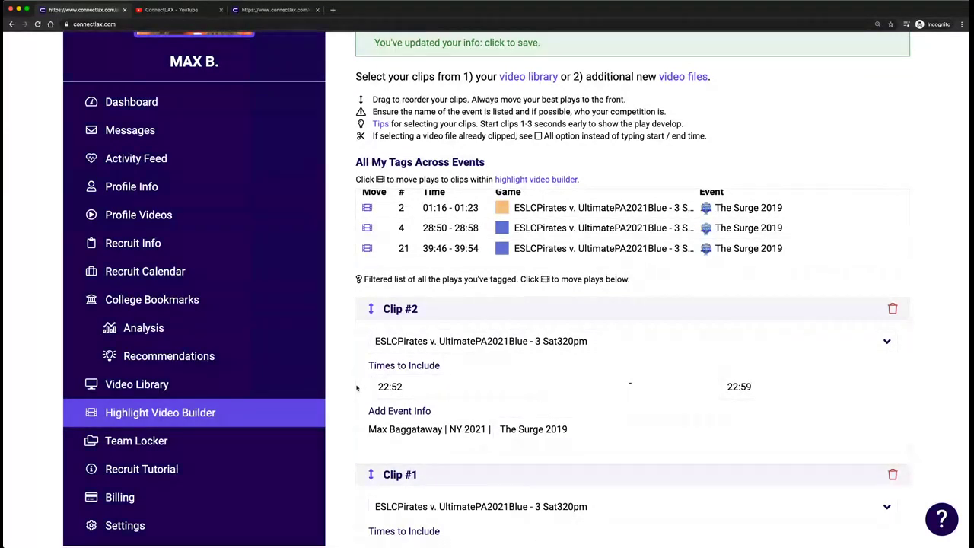
{"action": "scroll", "coordinate": [356, 388], "scroll_direction": "down", "scroll_amount": 4}
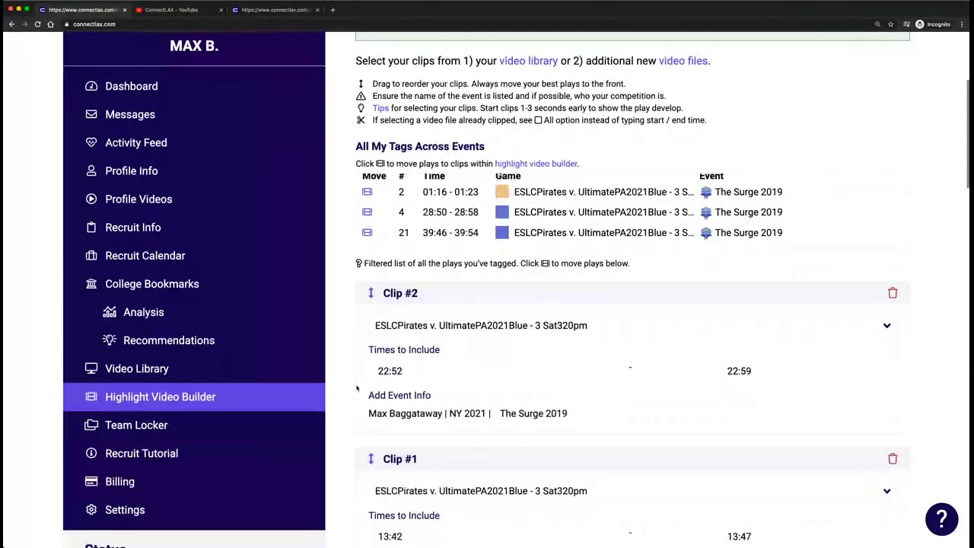
{"action": "left_click_drag", "start_coordinate": [370, 347], "coordinate": [380, 262]}
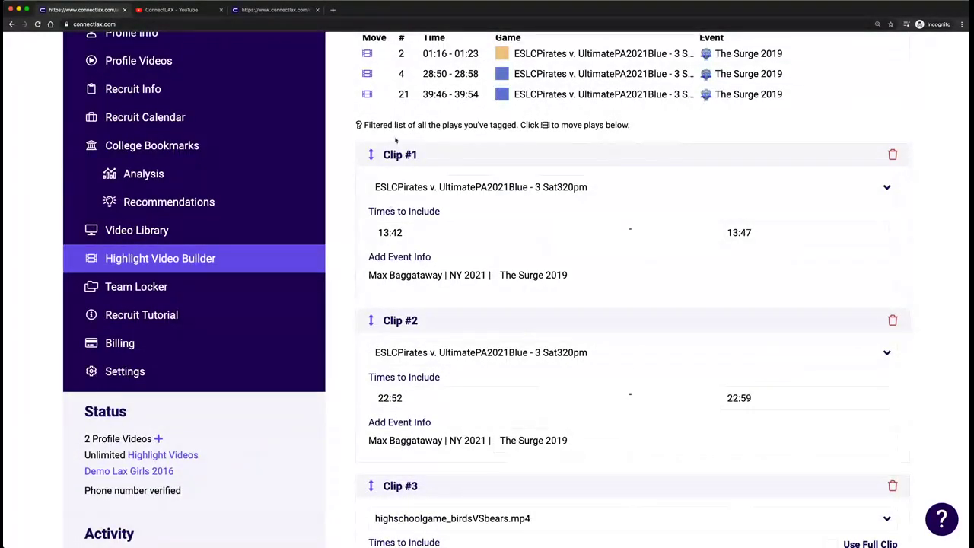
{"action": "left_click_drag", "start_coordinate": [395, 156], "coordinate": [385, 348]}
{"action": "scroll", "coordinate": [352, 349], "scroll_direction": "up", "scroll_amount": 3}
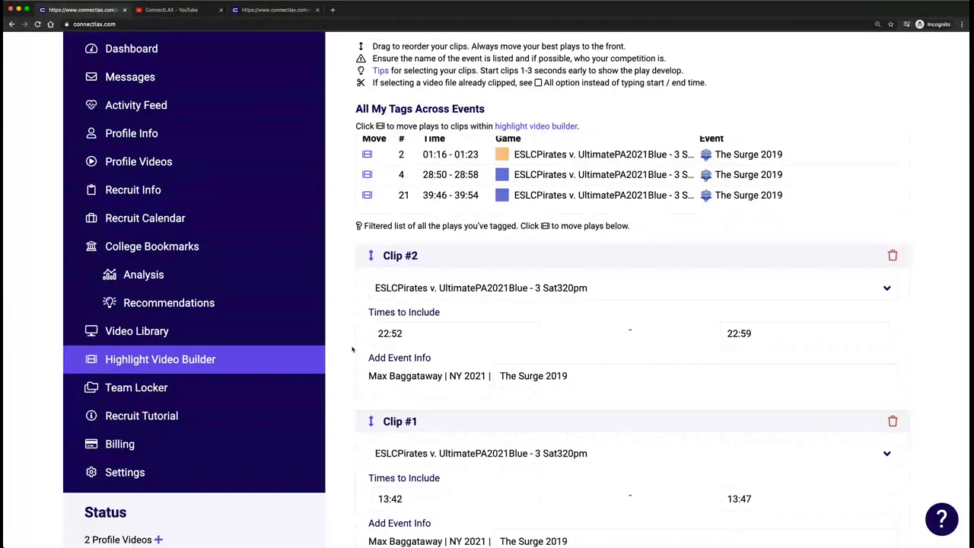
{"action": "key", "text": "Tab"}
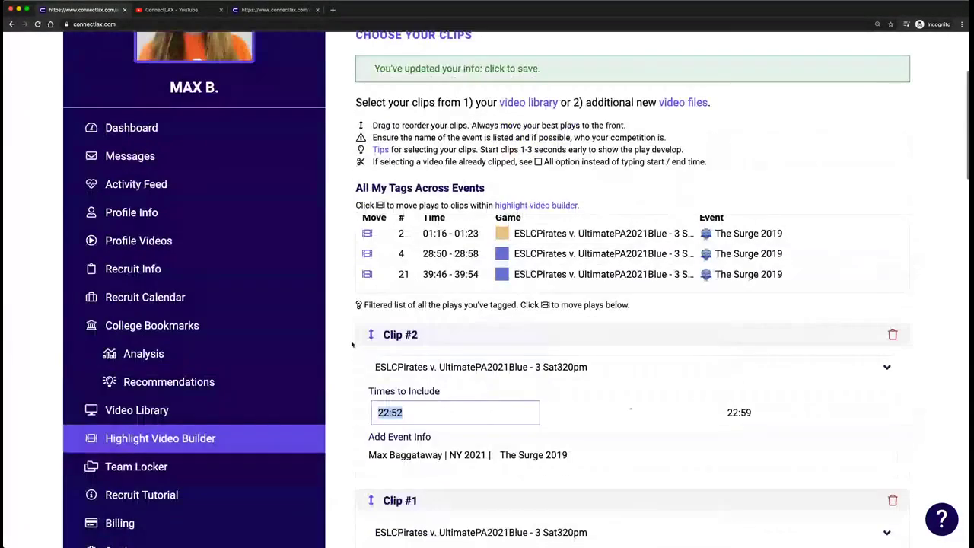
Open the player isolation section, preview Clip #1, and place the isolation target on the player in an early frame
{"action": "scroll", "coordinate": [352, 345], "scroll_direction": "up", "scroll_amount": 3}
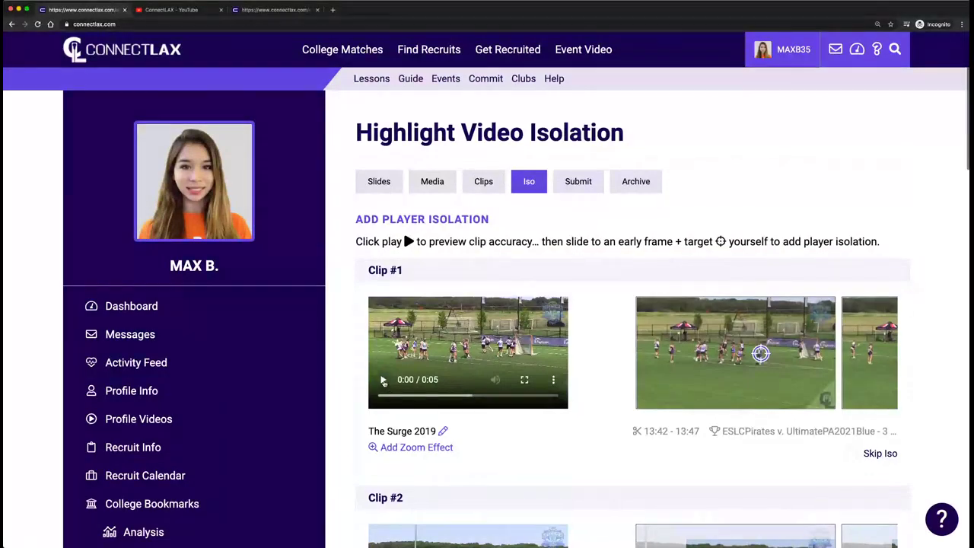
{"action": "left_click", "coordinate": [383, 382]}
{"action": "double_click", "coordinate": [467, 342]}
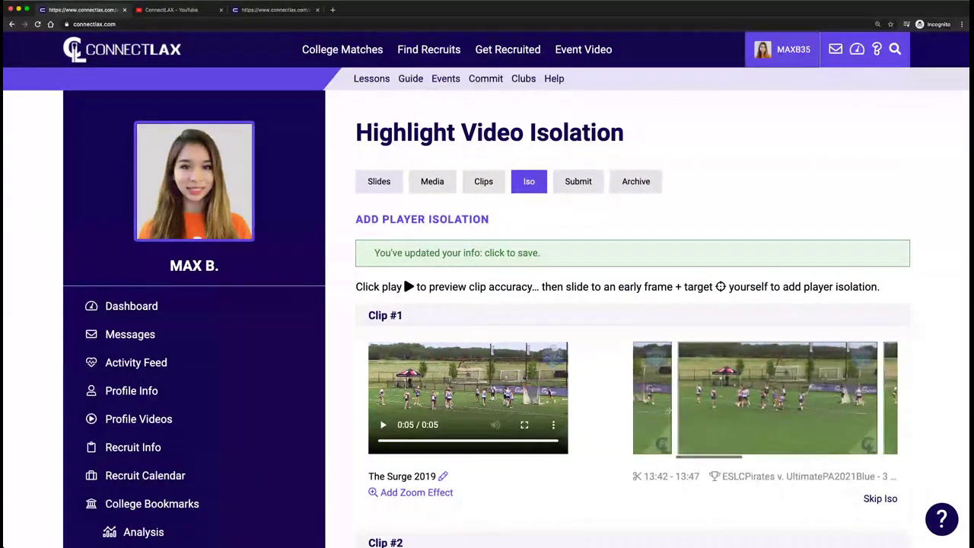
{"action": "left_click", "coordinate": [801, 397]}
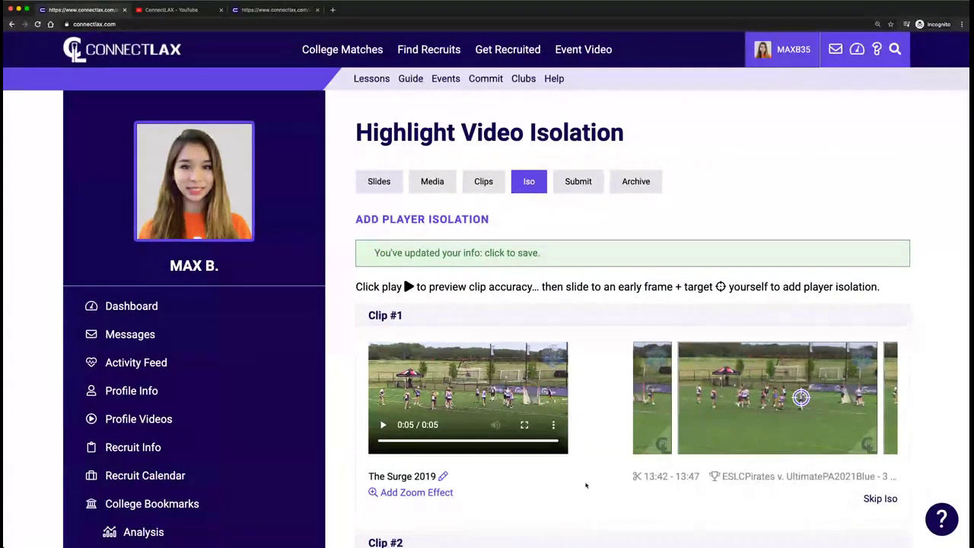
Preview Clip #2 full screen, then open its zoom effect for editing with the middle-right area as the zoom region
{"action": "scroll", "coordinate": [583, 487], "scroll_direction": "down", "scroll_amount": 1}
{"action": "scroll", "coordinate": [581, 487], "scroll_direction": "down", "scroll_amount": 5}
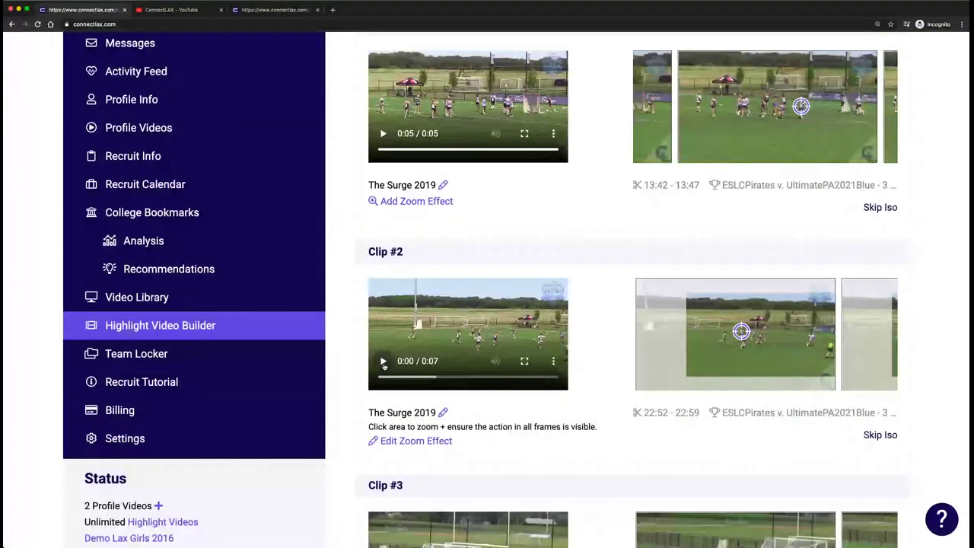
{"action": "left_click", "coordinate": [544, 363]}
{"action": "left_click", "coordinate": [524, 361]}
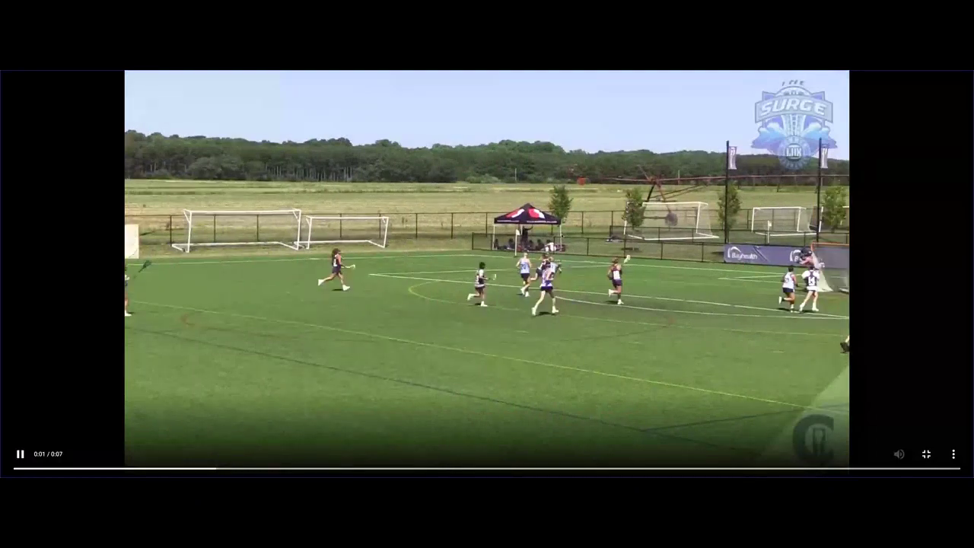
{"action": "key", "text": "Escape"}
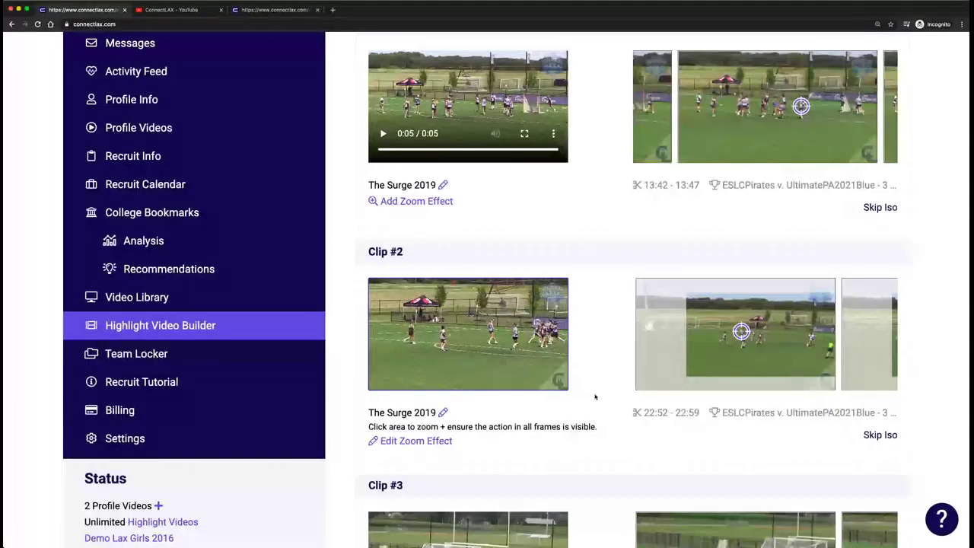
{"action": "left_click", "coordinate": [415, 440]}
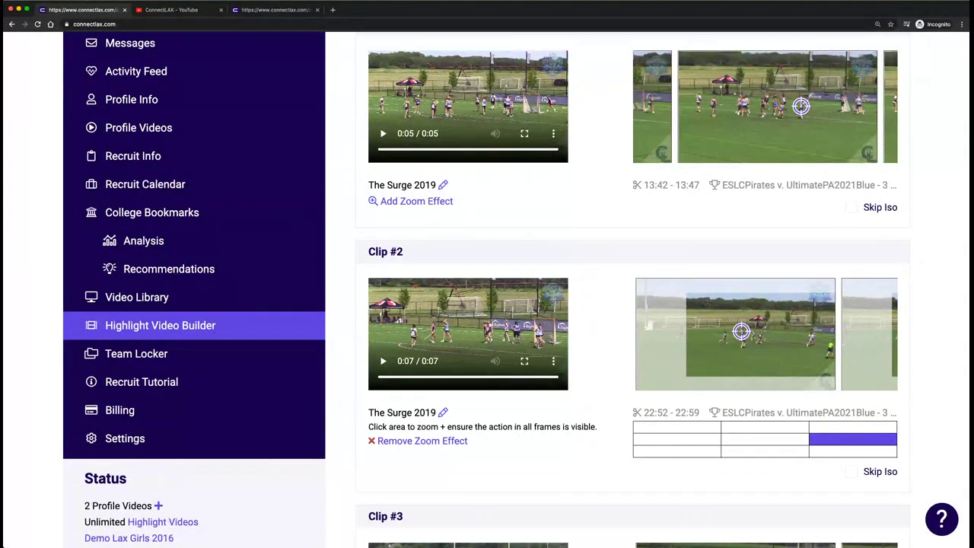
{"action": "left_click", "coordinate": [741, 292]}
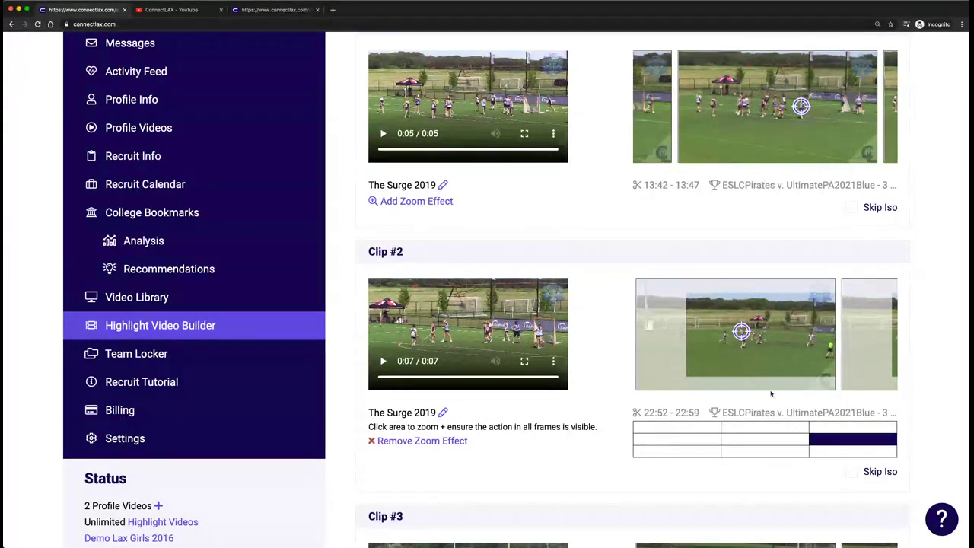
{"action": "scroll", "coordinate": [694, 413], "scroll_direction": "down", "scroll_amount": 3}
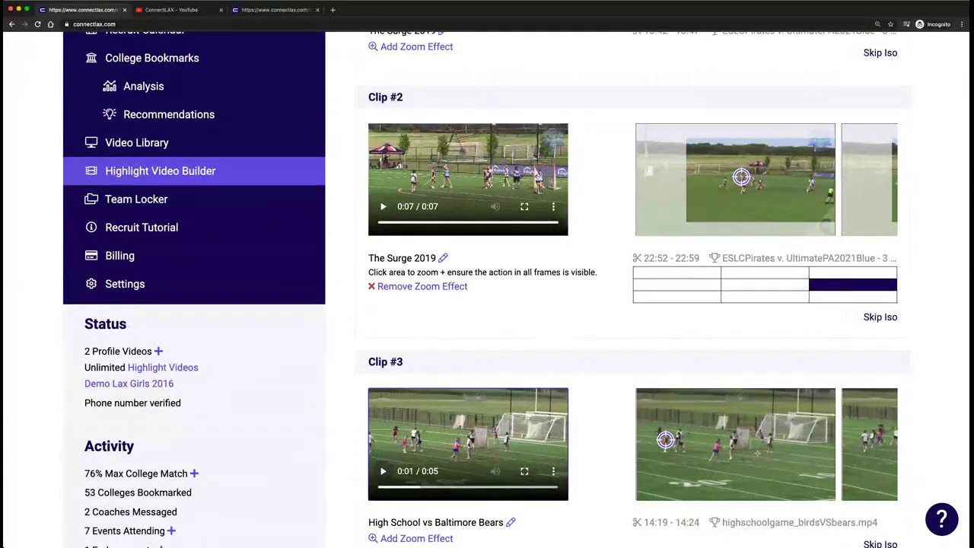
Open the Highlight Video Submit section and preview the completed Clips #1 and #2 full screen
{"action": "scroll", "coordinate": [665, 442], "scroll_direction": "up", "scroll_amount": 6}
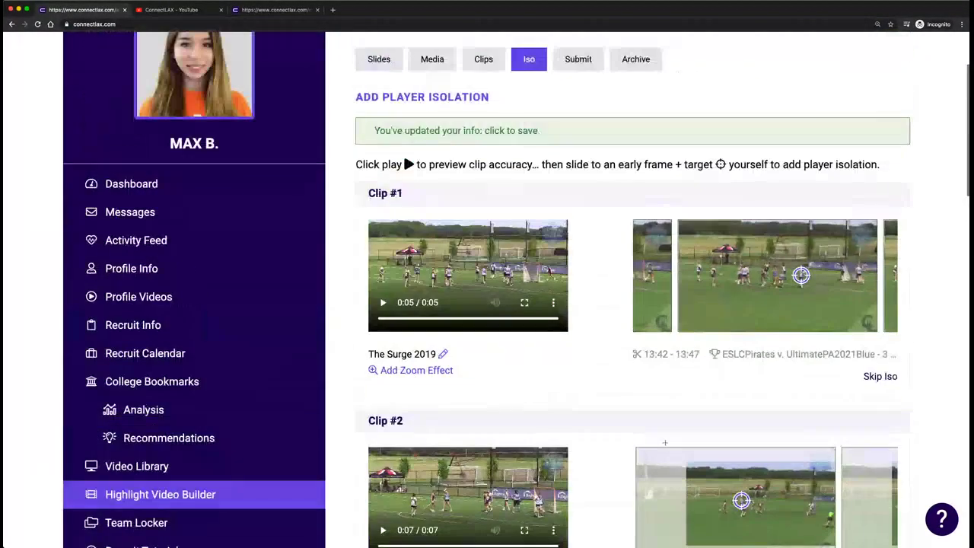
{"action": "scroll", "coordinate": [664, 442], "scroll_direction": "up", "scroll_amount": 2}
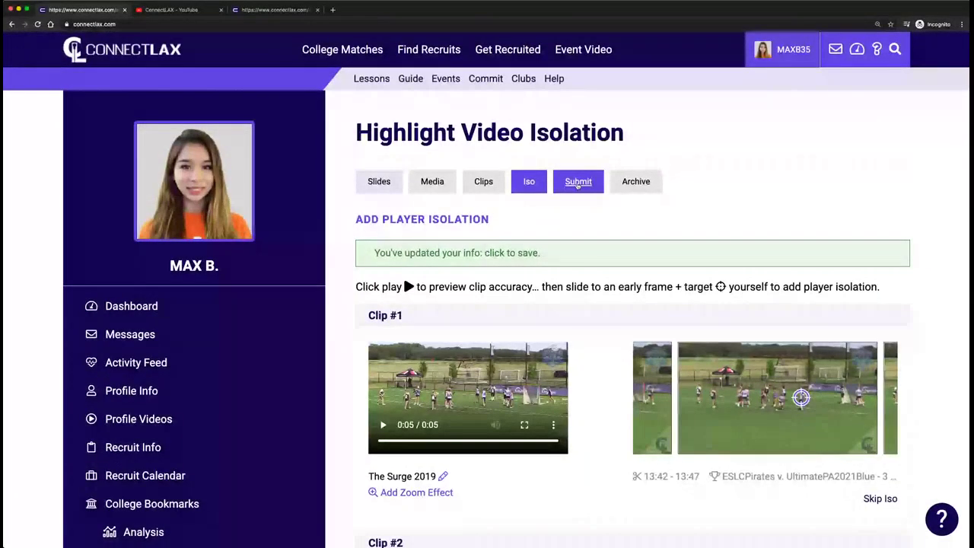
{"action": "left_click", "coordinate": [578, 184]}
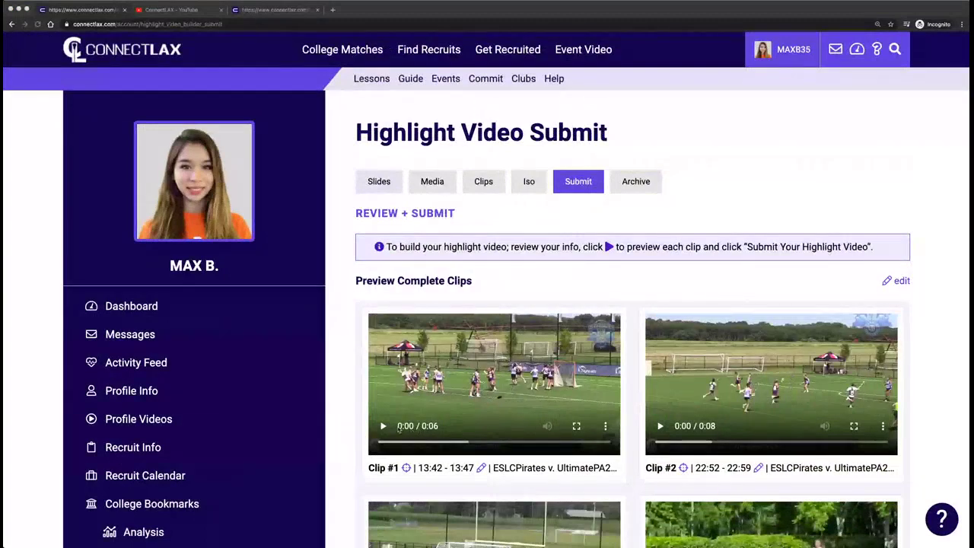
{"action": "left_click", "coordinate": [383, 426]}
{"action": "left_click", "coordinate": [576, 426]}
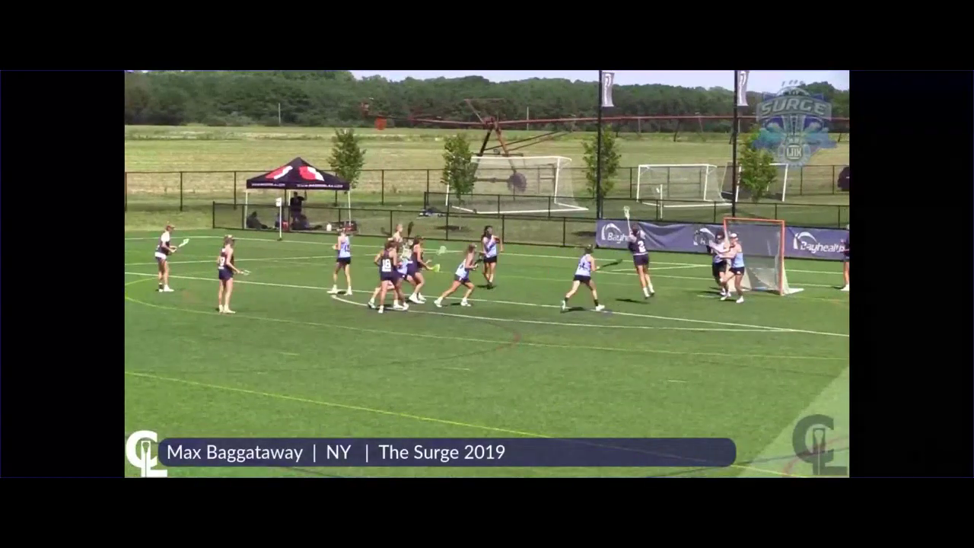
{"action": "key", "text": "Escape"}
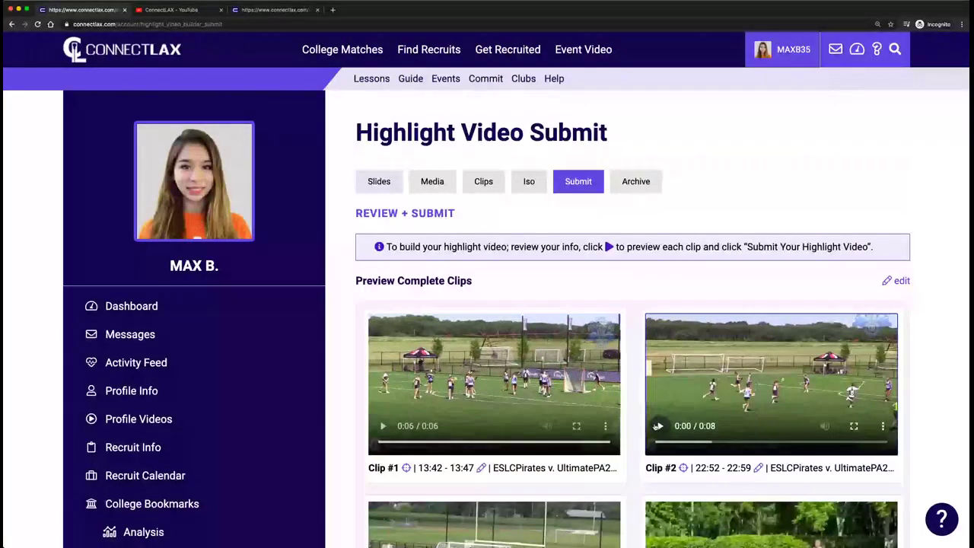
{"action": "left_click", "coordinate": [660, 426]}
{"action": "left_click", "coordinate": [854, 426]}
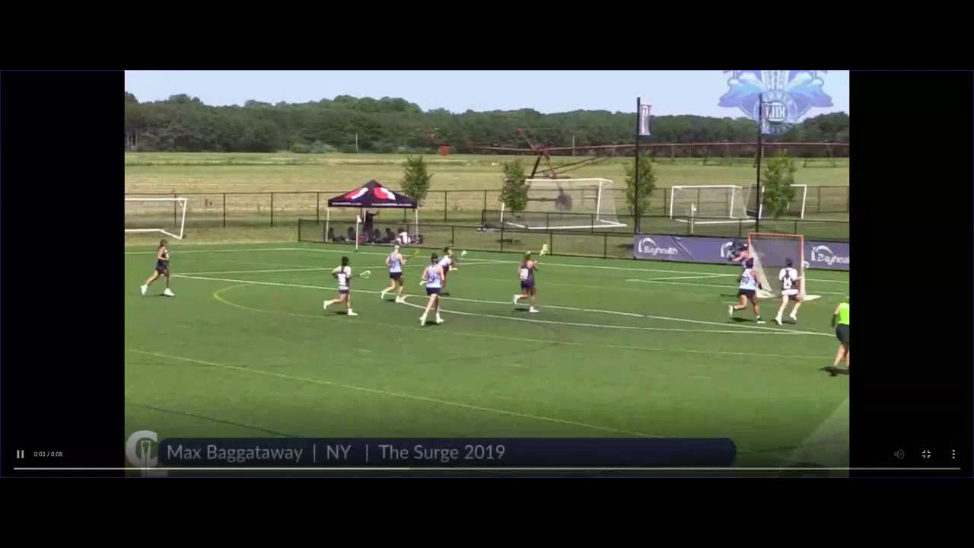
{"action": "key", "text": "Escape"}
Review the remaining clips, slide and cover photo previews, background music, social media, YouTube and notification options before submission
{"action": "scroll", "coordinate": [384, 438], "scroll_direction": "down", "scroll_amount": 8}
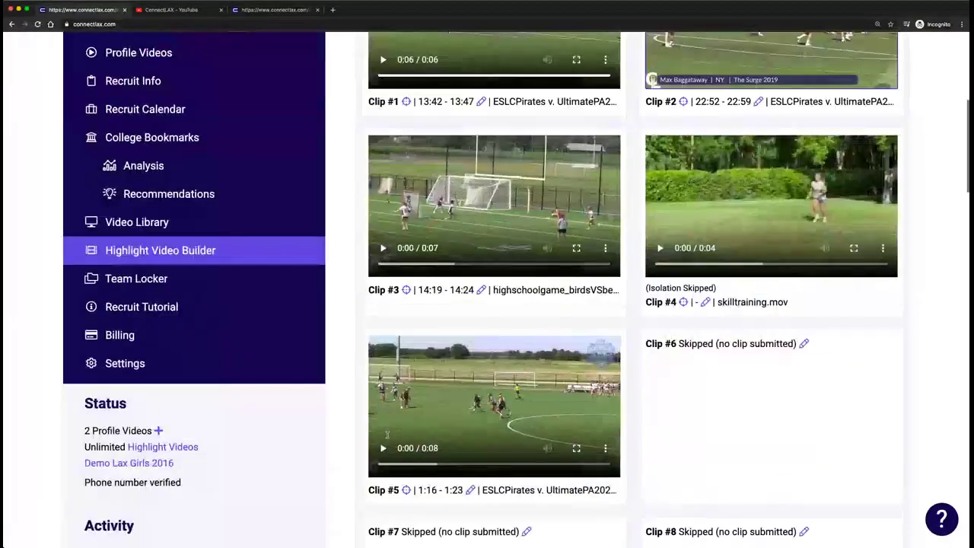
{"action": "scroll", "coordinate": [347, 439], "scroll_direction": "down", "scroll_amount": 15}
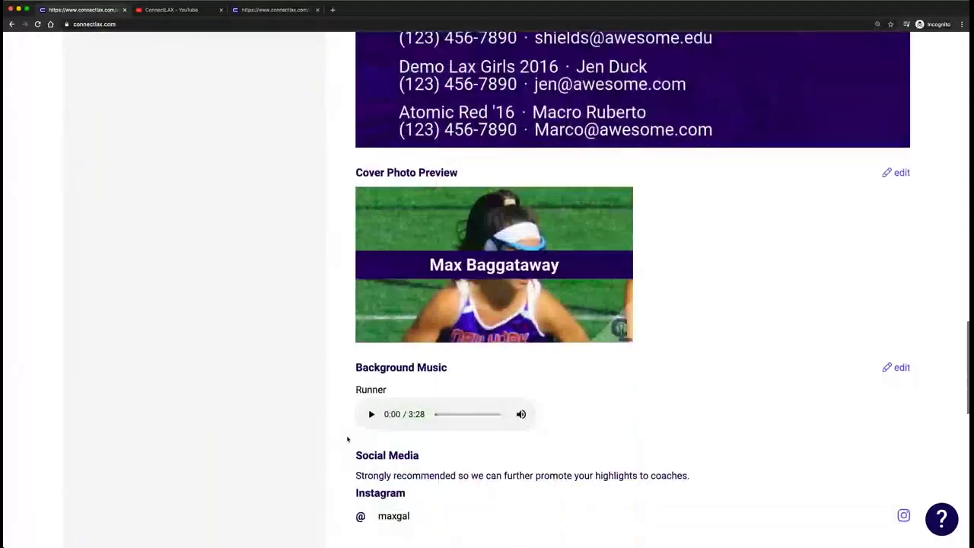
{"action": "scroll", "coordinate": [348, 439], "scroll_direction": "down", "scroll_amount": 6}
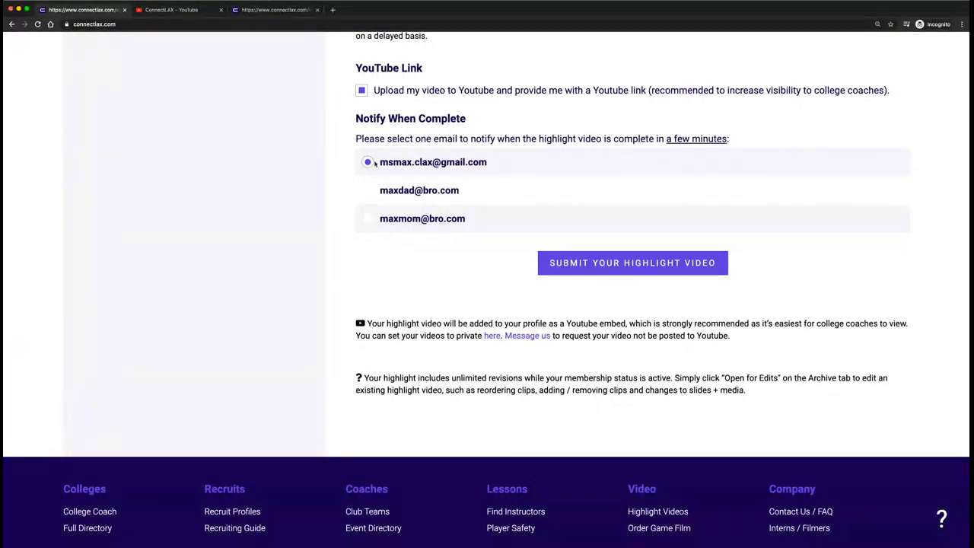
Review the YouTube upload option, view the ConnectLAX and ConnectLAX Girls Instagram profiles, and return to the highlight video submission page
{"action": "left_click_drag", "start_coordinate": [460, 90], "coordinate": [614, 92]}
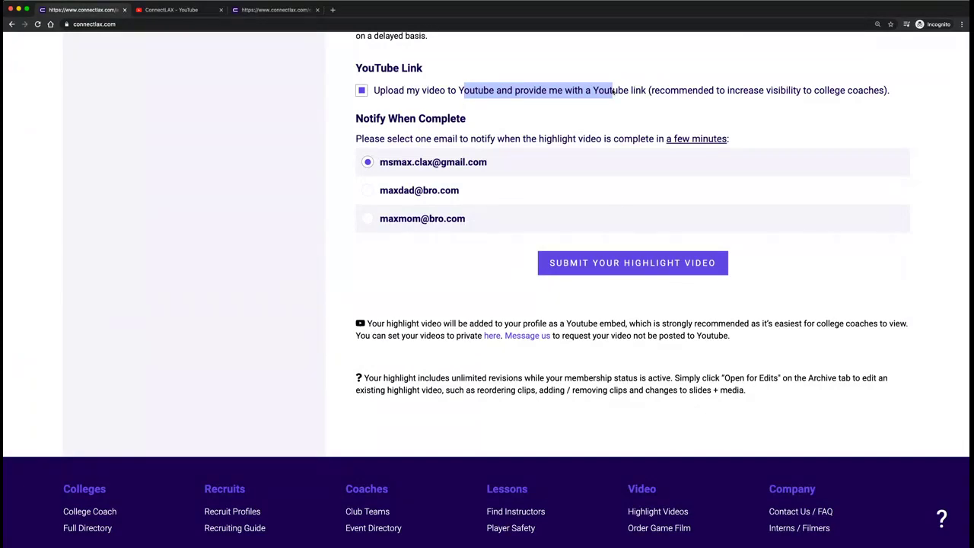
{"action": "scroll", "coordinate": [624, 228], "scroll_direction": "down", "scroll_amount": 2}
{"action": "left_click", "coordinate": [831, 538]}
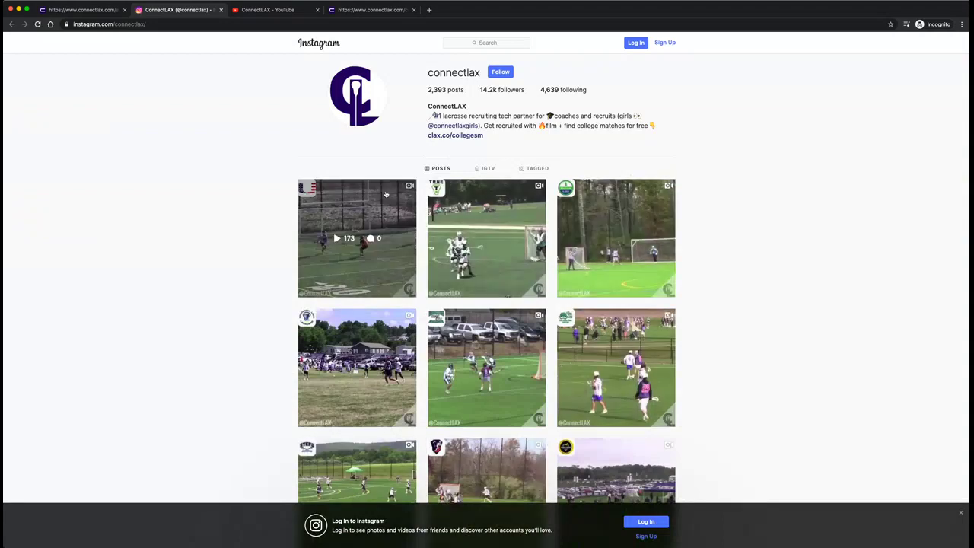
{"action": "left_click", "coordinate": [455, 126]}
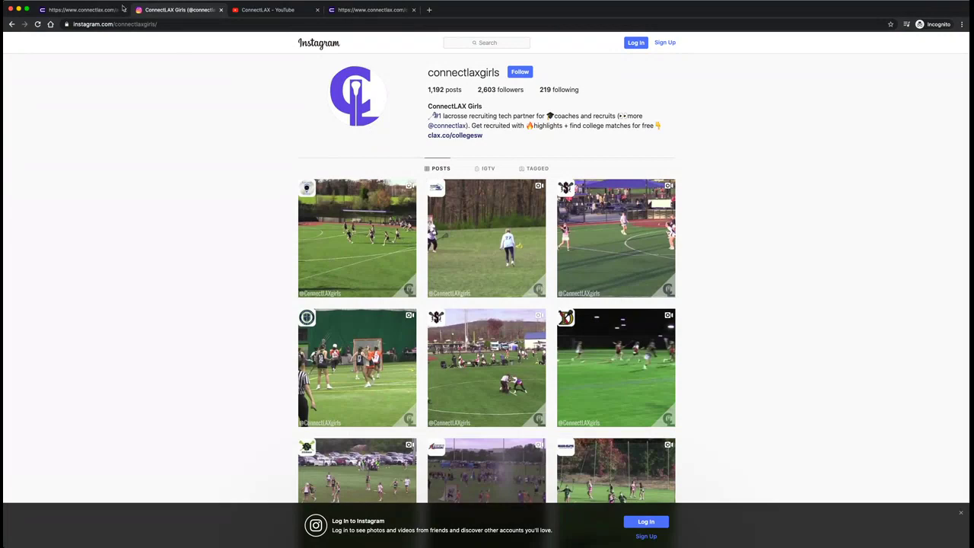
{"action": "left_click", "coordinate": [94, 13]}
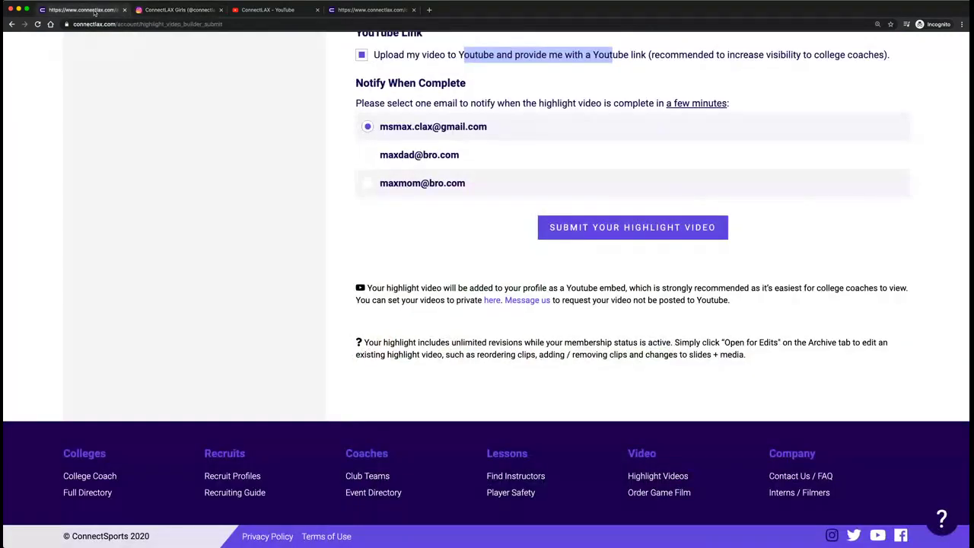
Look back over the completed clip previews, then open Recruit Info and review its recruiting details
{"action": "left_click", "coordinate": [607, 230]}
{"action": "scroll", "coordinate": [607, 229], "scroll_direction": "up", "scroll_amount": 15}
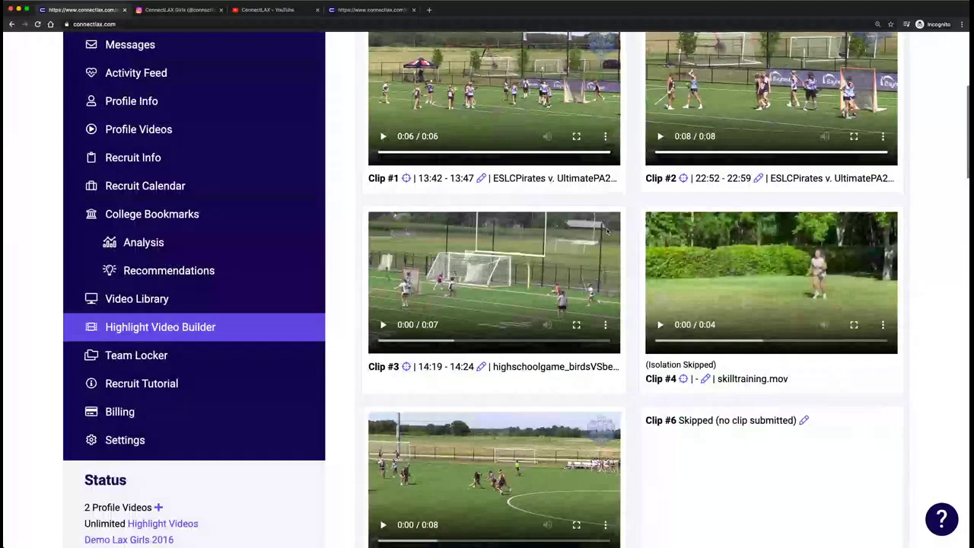
{"action": "scroll", "coordinate": [273, 227], "scroll_direction": "up", "scroll_amount": 1}
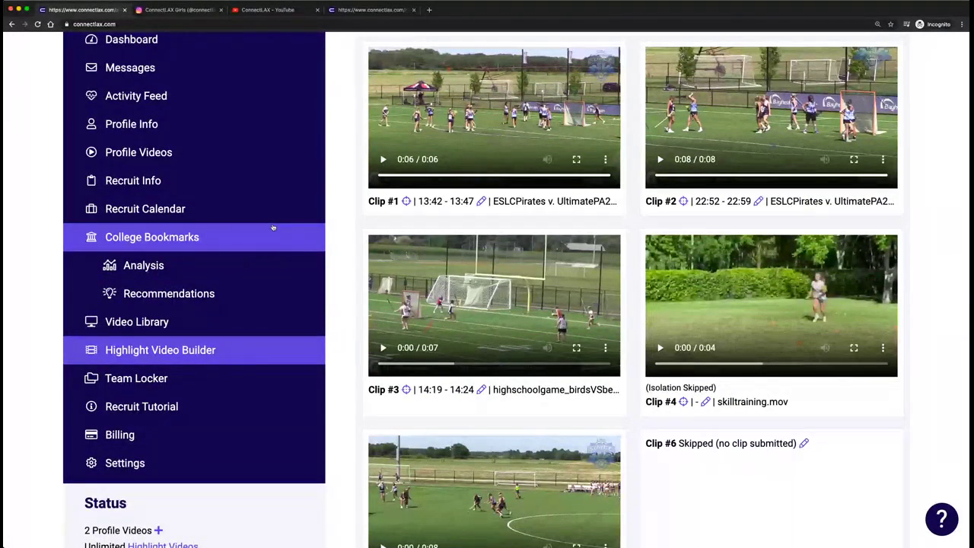
{"action": "scroll", "coordinate": [267, 124], "scroll_direction": "up", "scroll_amount": 3}
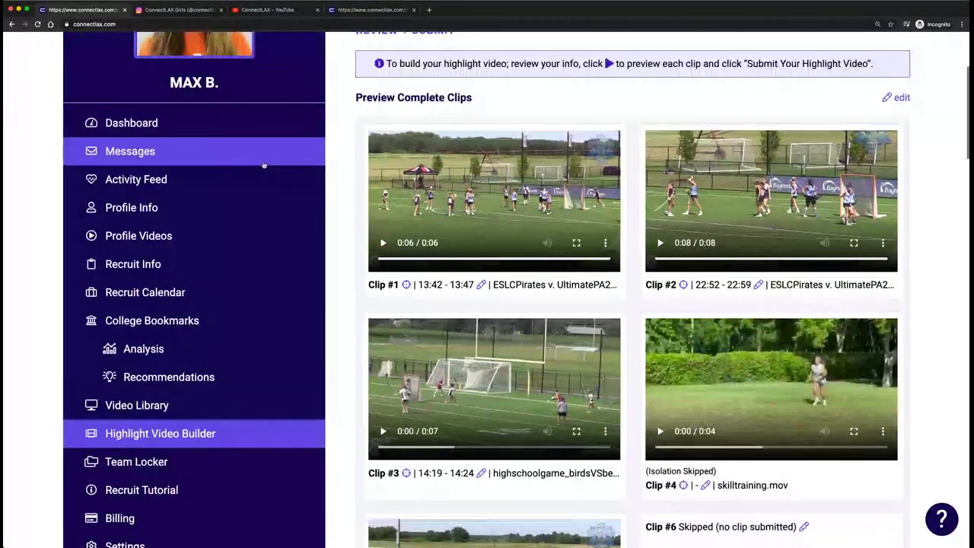
{"action": "left_click", "coordinate": [251, 266]}
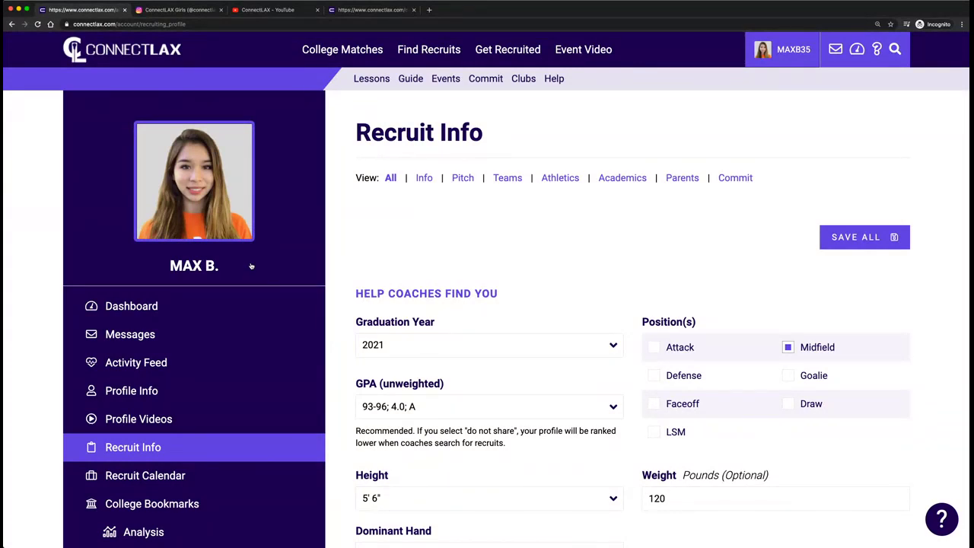
{"action": "scroll", "coordinate": [251, 274], "scroll_direction": "down", "scroll_amount": 3}
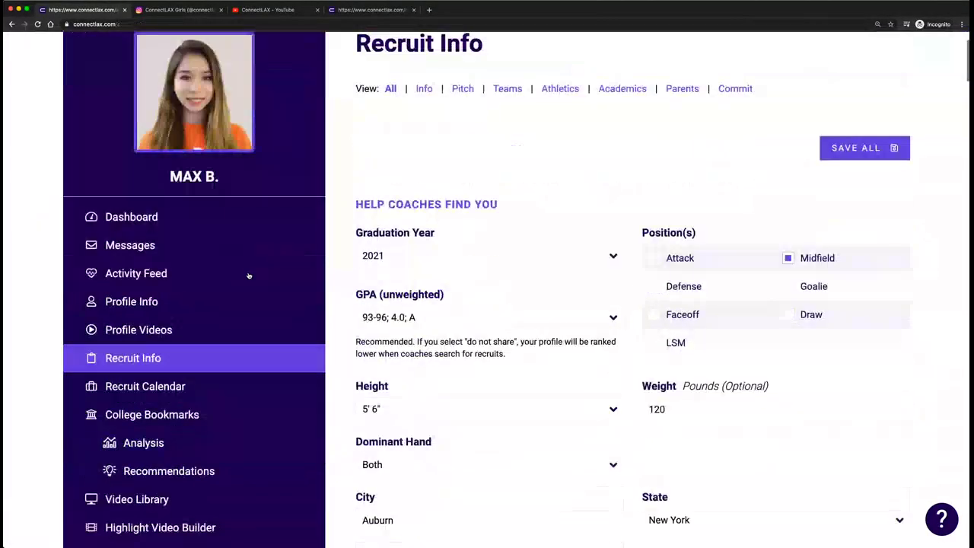
From College Bookmarks, search the colleges for "harv" and open the Harvard University Women's D1 profile
{"action": "left_click", "coordinate": [242, 276]}
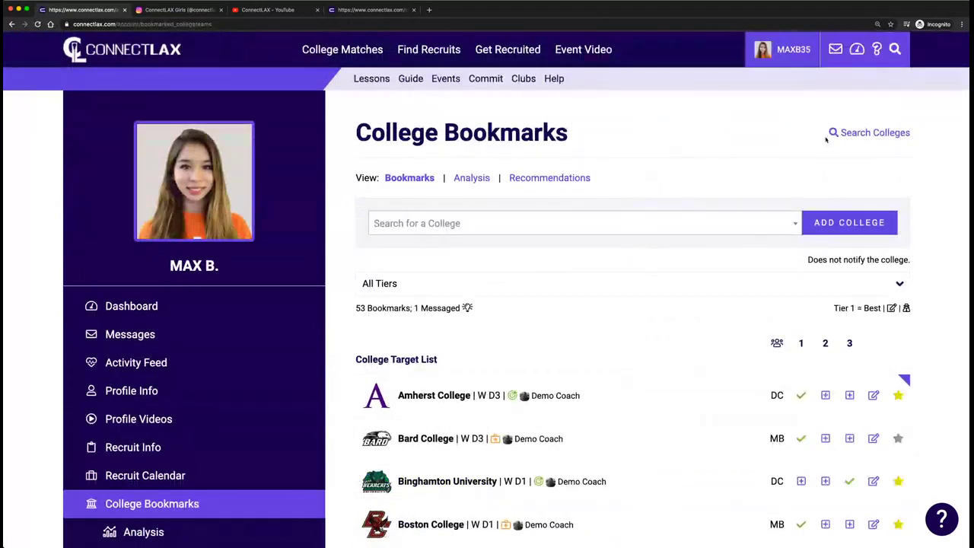
{"action": "left_click", "coordinate": [893, 50]}
{"action": "type", "text": "ha"}
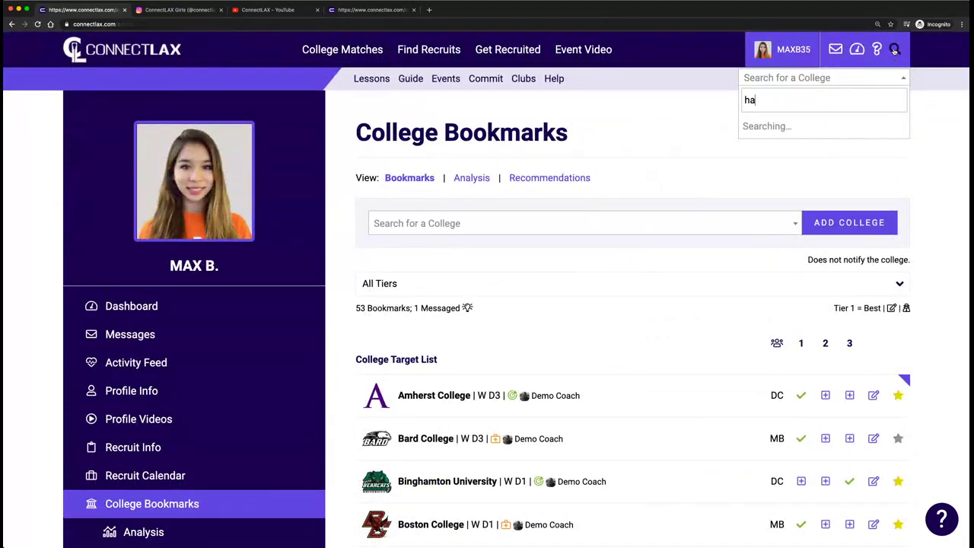
{"action": "type", "text": "rv"}
{"action": "scroll", "coordinate": [879, 100], "scroll_direction": "down", "scroll_amount": 1}
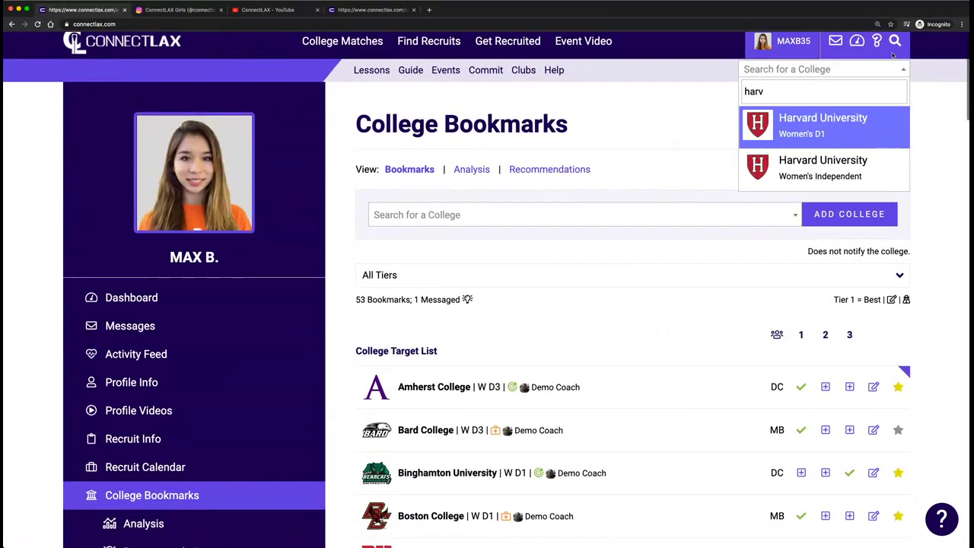
{"action": "left_click", "coordinate": [877, 119]}
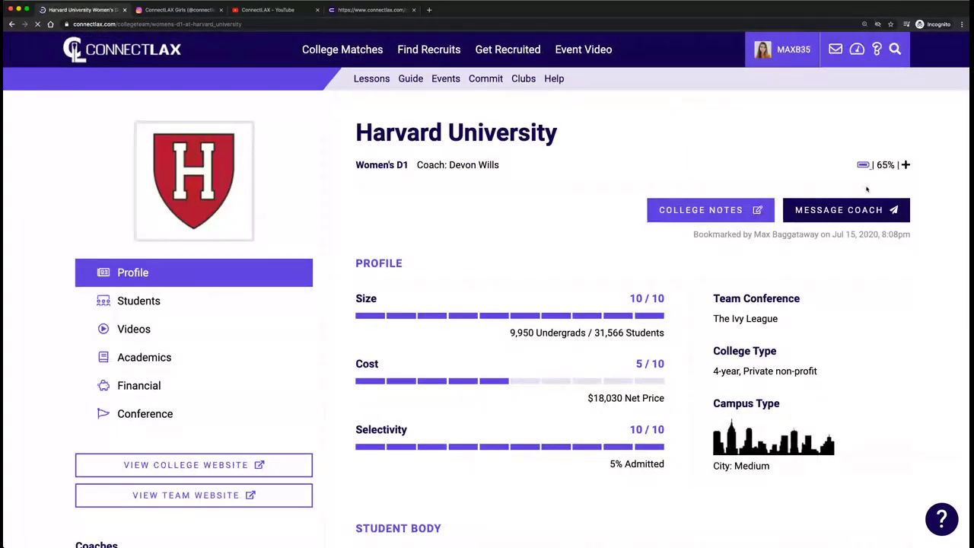
Start a message to the Harvard University Women's D1 coaches and copy the contact listed directly below Demo Coach
{"action": "left_click", "coordinate": [864, 211]}
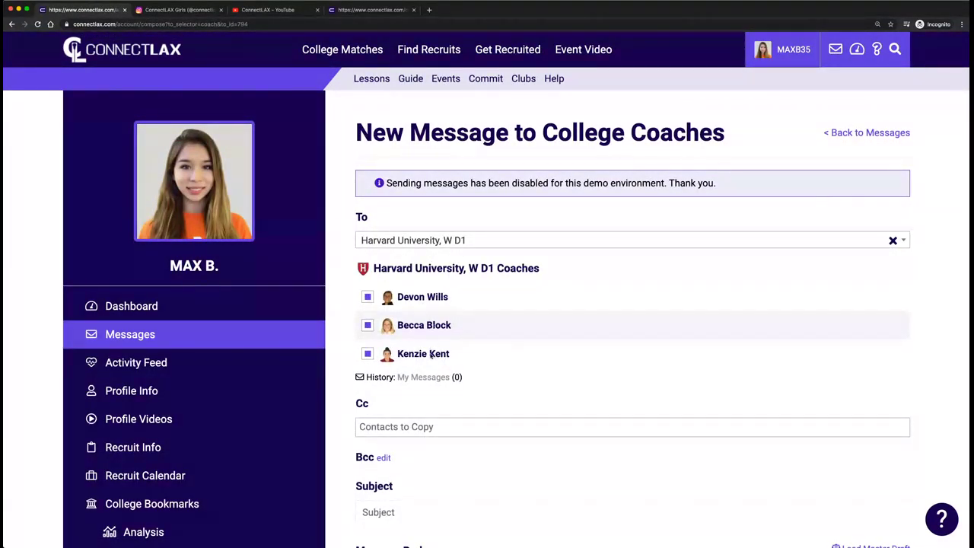
{"action": "scroll", "coordinate": [503, 369], "scroll_direction": "down", "scroll_amount": 2}
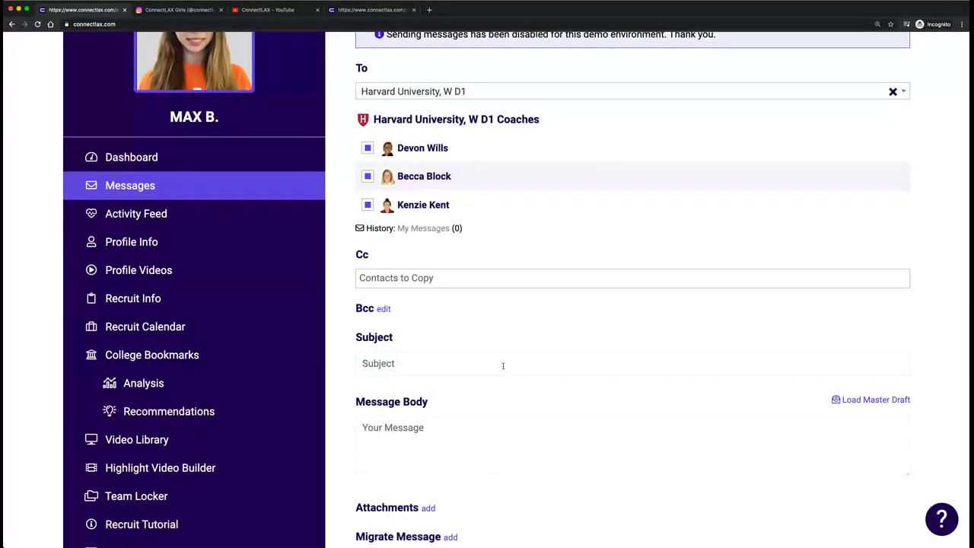
{"action": "left_click", "coordinate": [558, 280]}
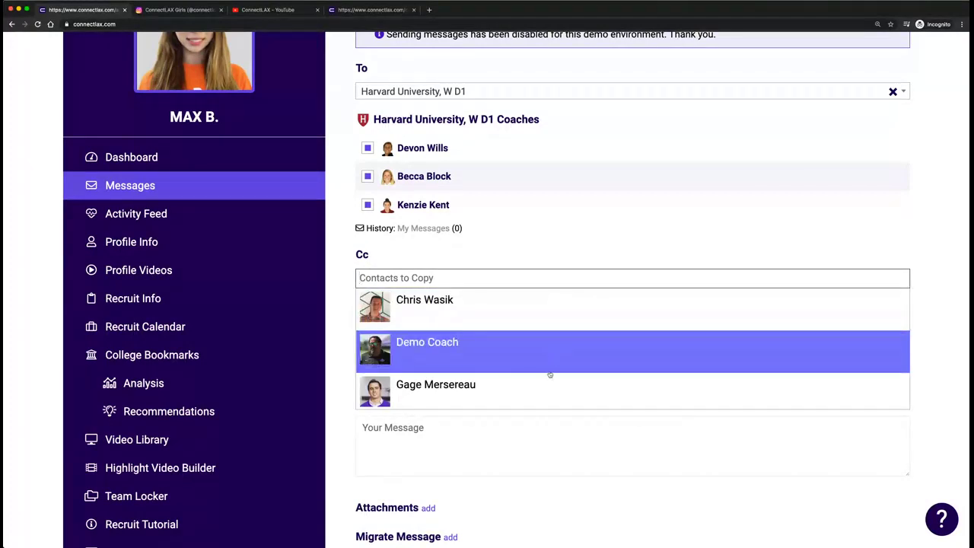
{"action": "left_click", "coordinate": [548, 380]}
{"action": "scroll", "coordinate": [541, 363], "scroll_direction": "down", "scroll_amount": 2}
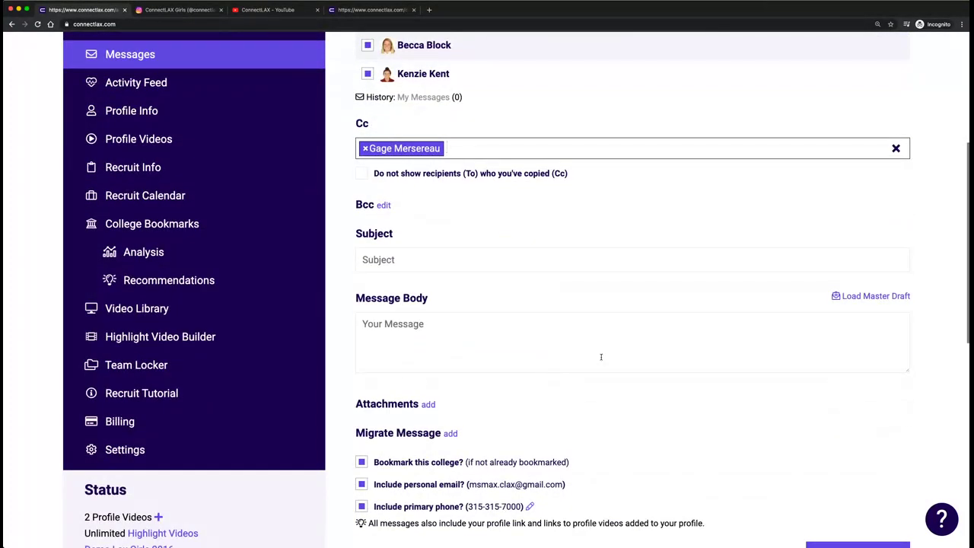
Load the master draft into the subject and message body, and expand the attachments section
{"action": "left_click", "coordinate": [869, 299]}
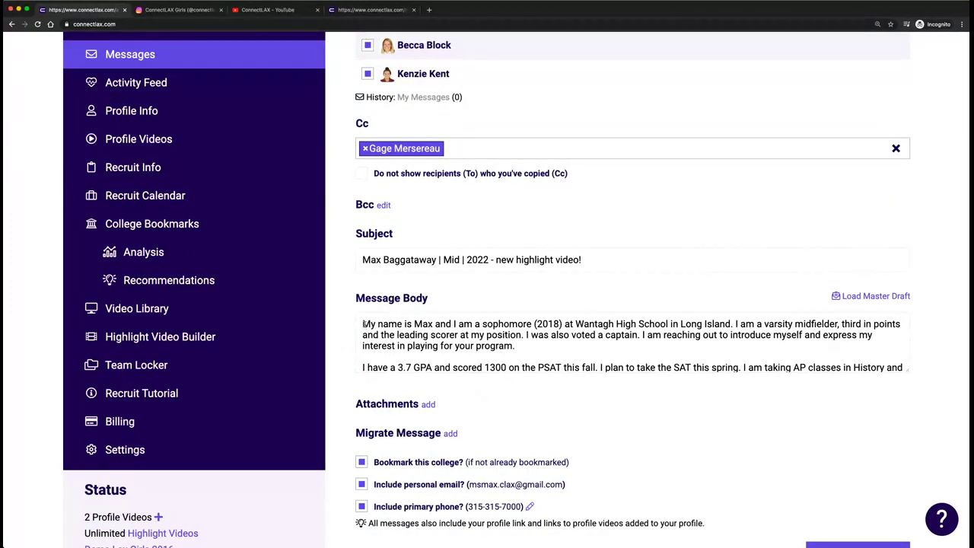
{"action": "left_click_drag", "start_coordinate": [363, 324], "coordinate": [389, 324]}
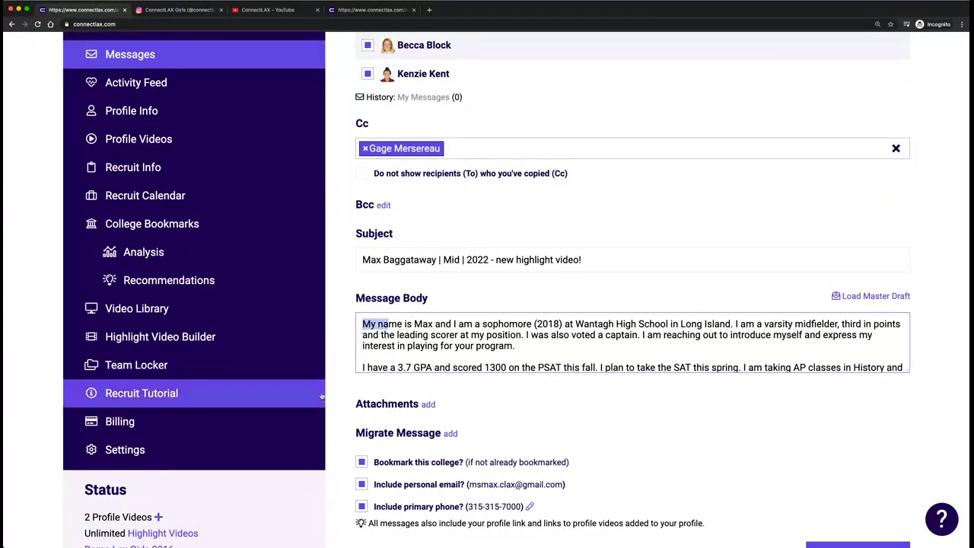
{"action": "scroll", "coordinate": [365, 400], "scroll_direction": "down", "scroll_amount": 1}
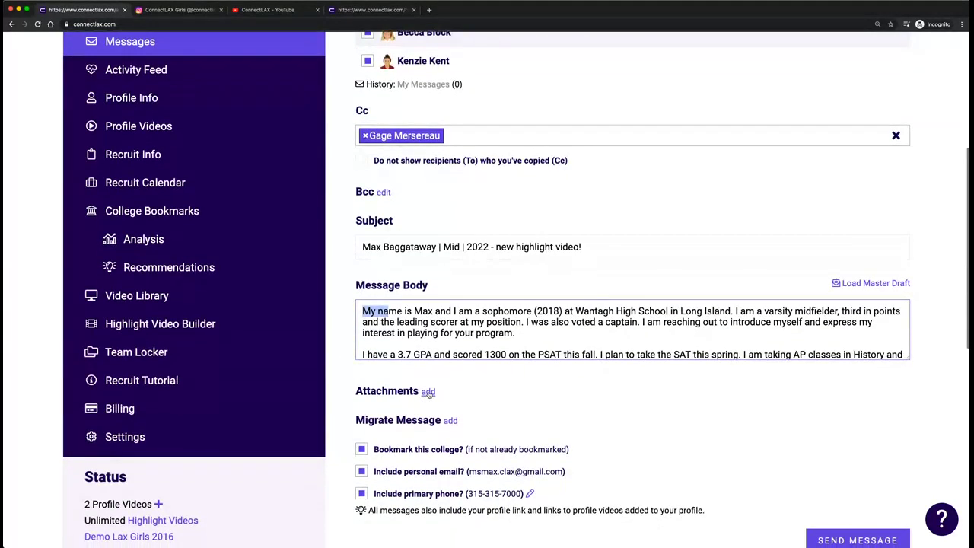
{"action": "left_click", "coordinate": [427, 393]}
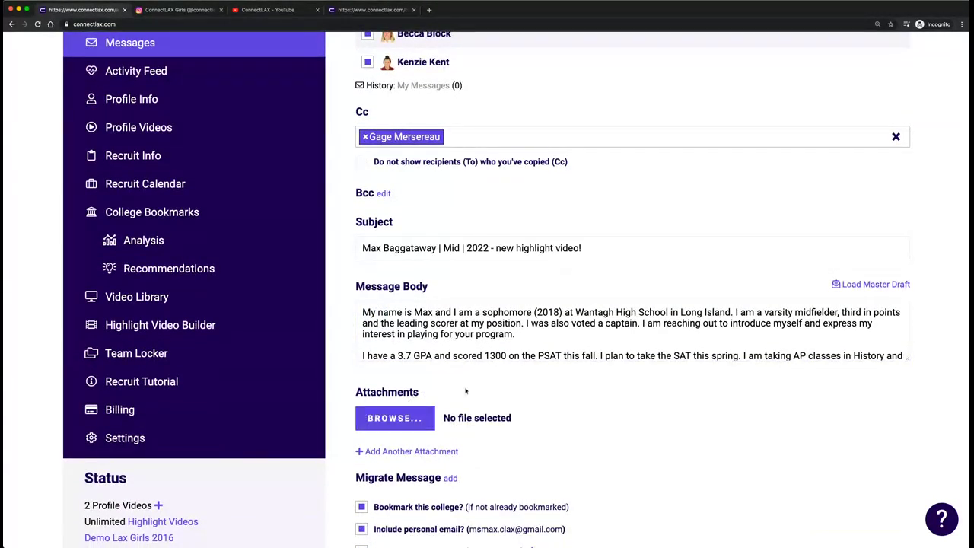
Expand the Migrate Message section, place the cursor in its email history field, and review the bookmark, personal email and phone options
{"action": "scroll", "coordinate": [574, 435], "scroll_direction": "down", "scroll_amount": 3}
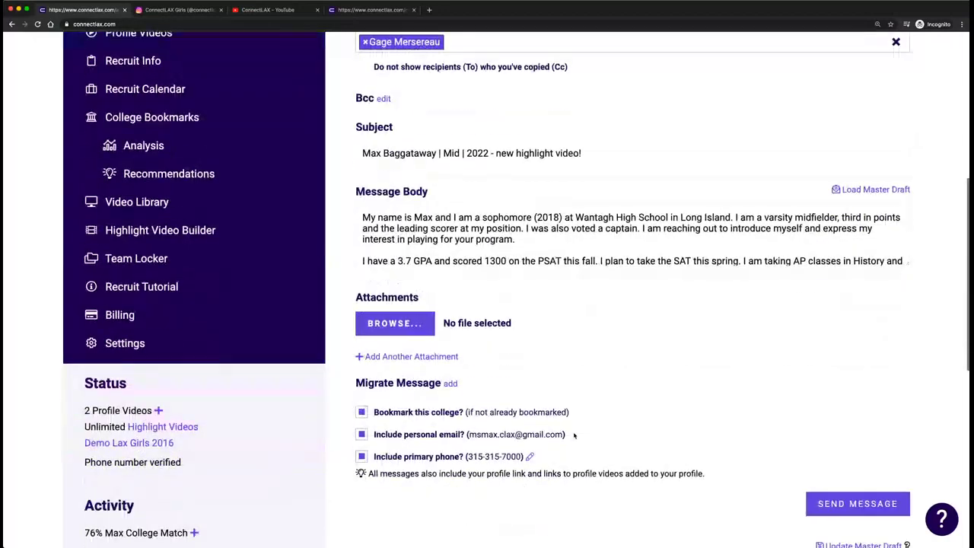
{"action": "left_click", "coordinate": [452, 384]}
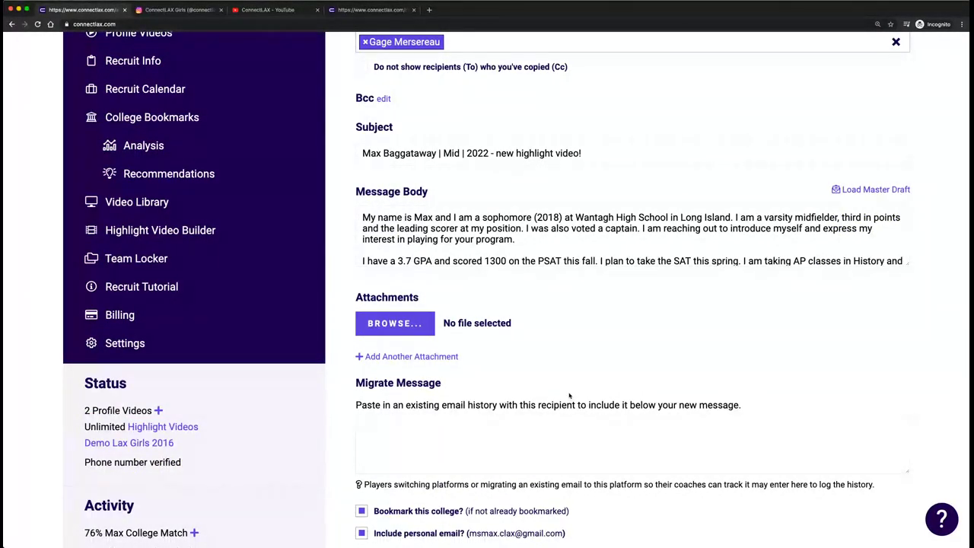
{"action": "left_click", "coordinate": [542, 431]}
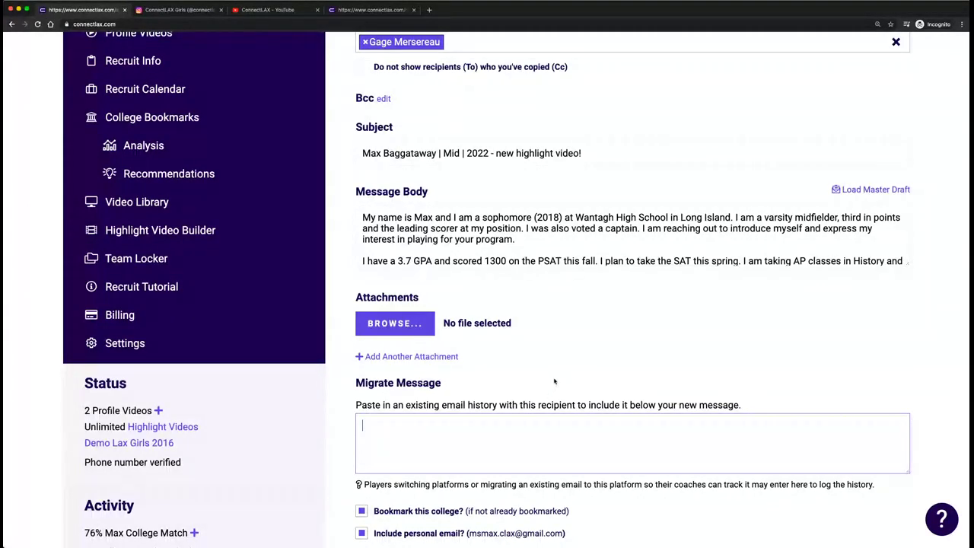
{"action": "scroll", "coordinate": [554, 381], "scroll_direction": "down", "scroll_amount": 5}
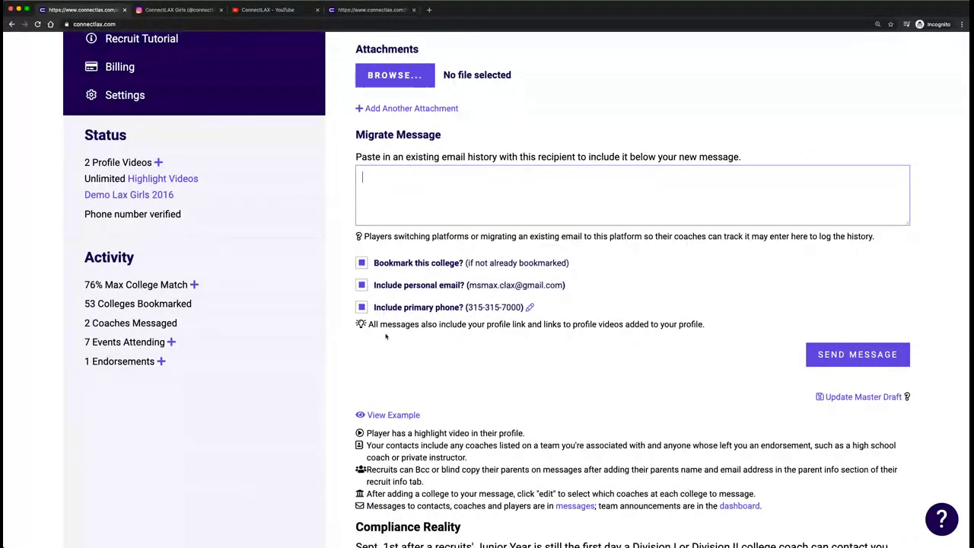
Review the coach messaging guidance, view the email template, and highlight the tip about messages under 200 words
{"action": "scroll", "coordinate": [385, 338], "scroll_direction": "down", "scroll_amount": 1}
{"action": "scroll", "coordinate": [385, 337], "scroll_direction": "down", "scroll_amount": 5}
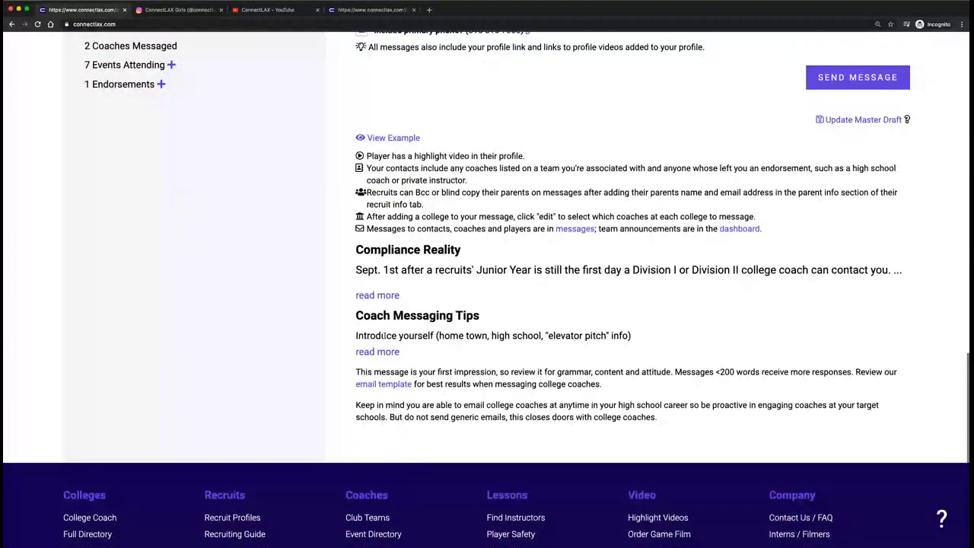
{"action": "left_click", "coordinate": [384, 385]}
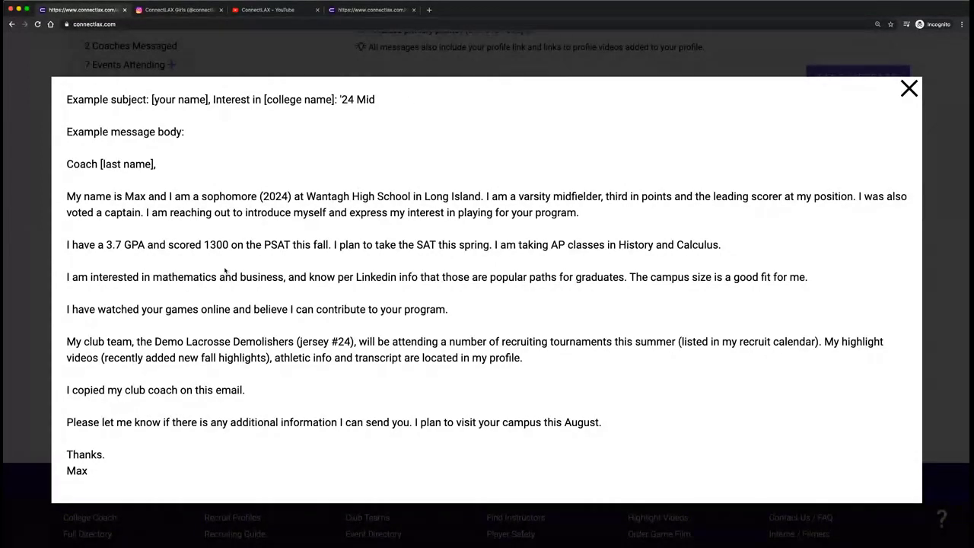
{"action": "left_click", "coordinate": [908, 89]}
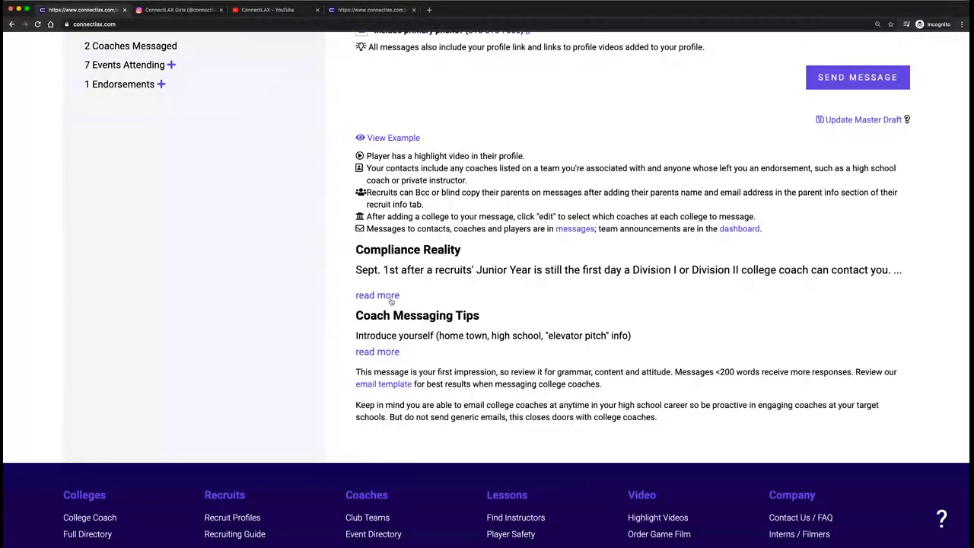
{"action": "left_click_drag", "start_coordinate": [675, 372], "coordinate": [800, 373]}
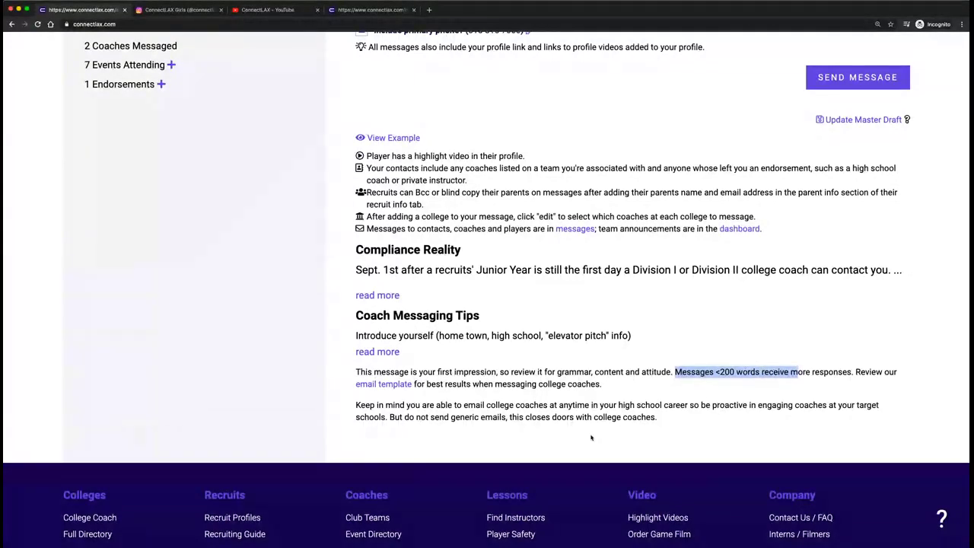
View the example recruit email, including its player coaches and college options, then go back to College Bookmarks
{"action": "scroll", "coordinate": [590, 437], "scroll_direction": "up", "scroll_amount": 3}
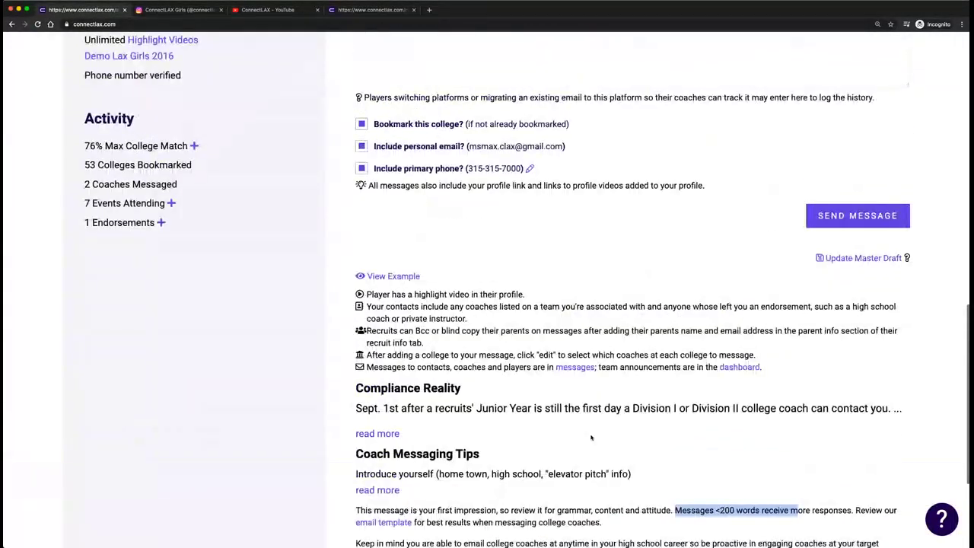
{"action": "left_click", "coordinate": [393, 276]}
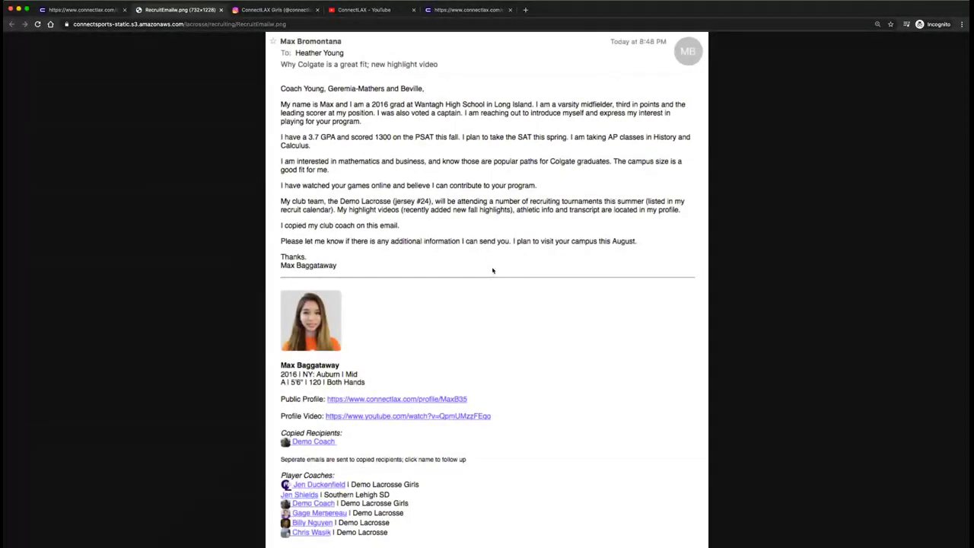
{"action": "scroll", "coordinate": [492, 273], "scroll_direction": "down", "scroll_amount": 3}
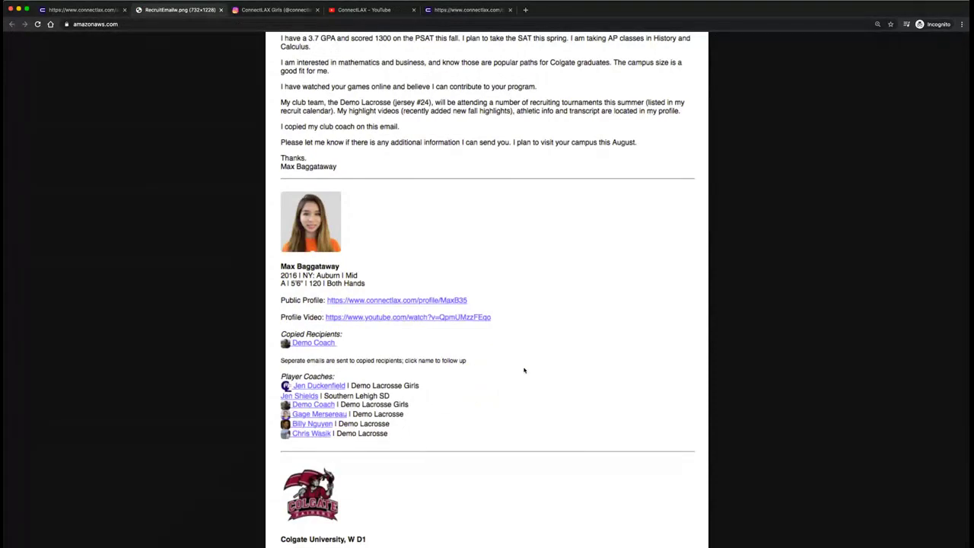
{"action": "scroll", "coordinate": [523, 370], "scroll_direction": "down", "scroll_amount": 4}
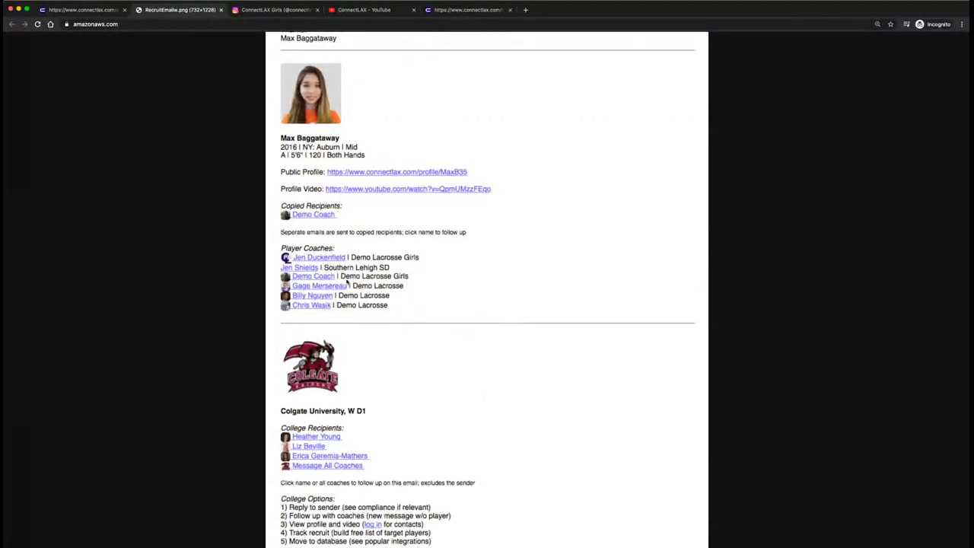
{"action": "left_click", "coordinate": [84, 10]}
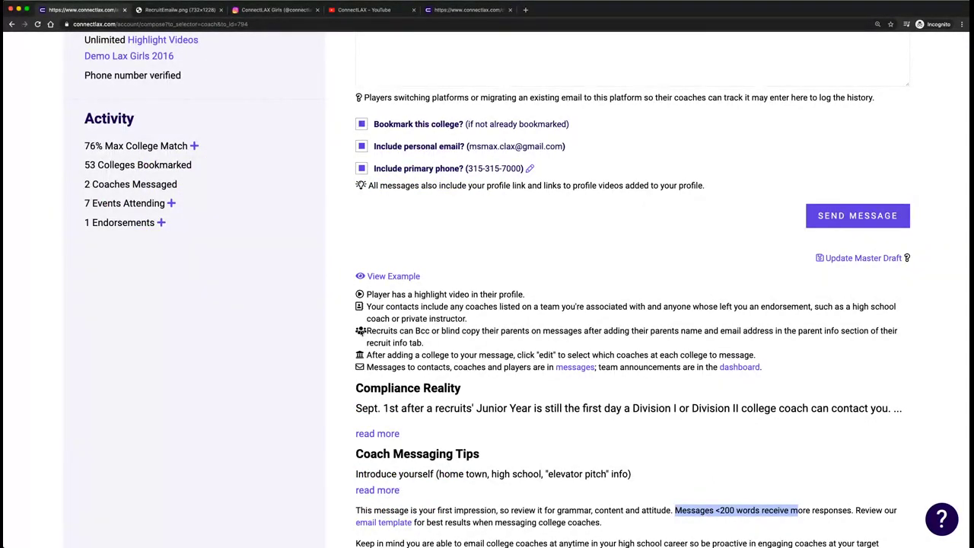
{"action": "scroll", "coordinate": [360, 330], "scroll_direction": "up", "scroll_amount": 6}
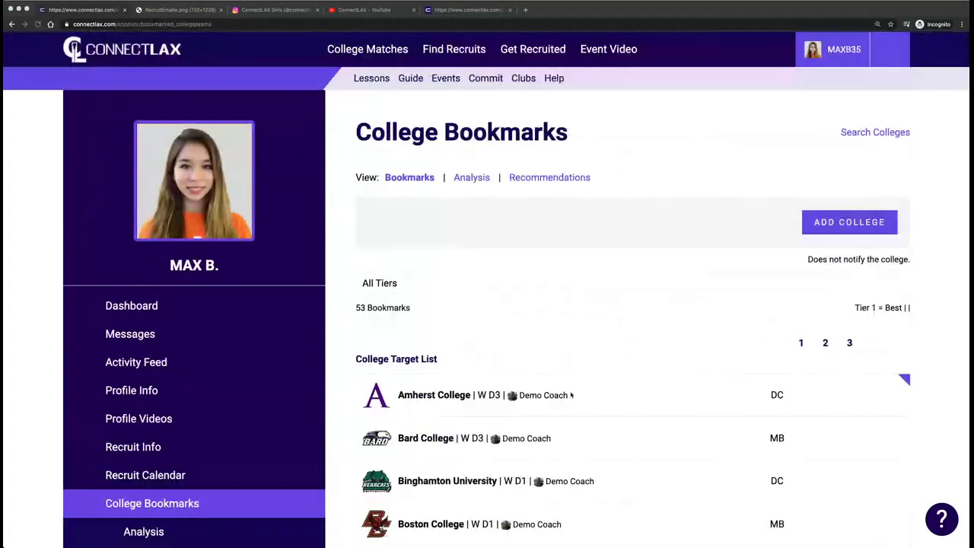
Open Colgate University from the college bookmarks, start a message to its coaches, and review the attachment, migration and contact options
{"action": "scroll", "coordinate": [570, 395], "scroll_direction": "down", "scroll_amount": 9}
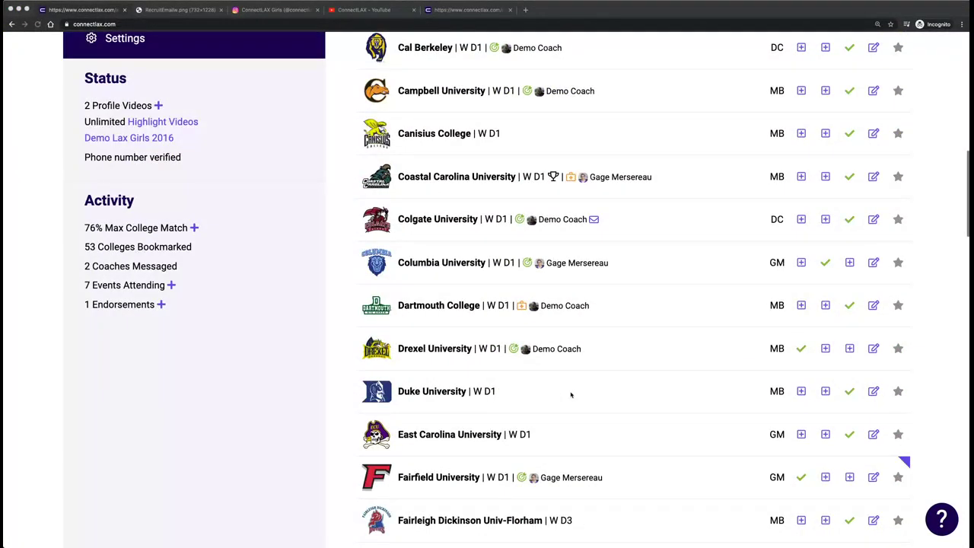
{"action": "left_click", "coordinate": [438, 221]}
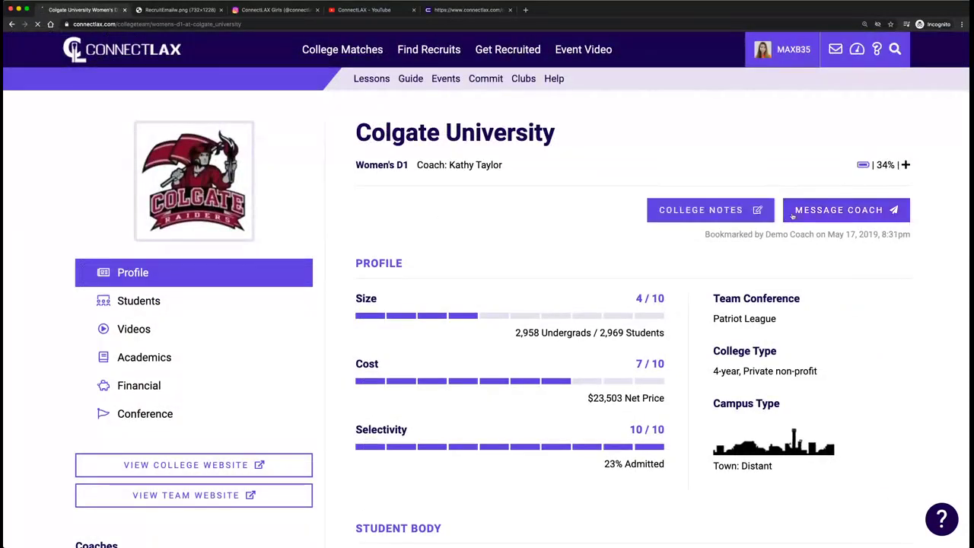
{"action": "left_click", "coordinate": [792, 216]}
{"action": "scroll", "coordinate": [496, 319], "scroll_direction": "down", "scroll_amount": 5}
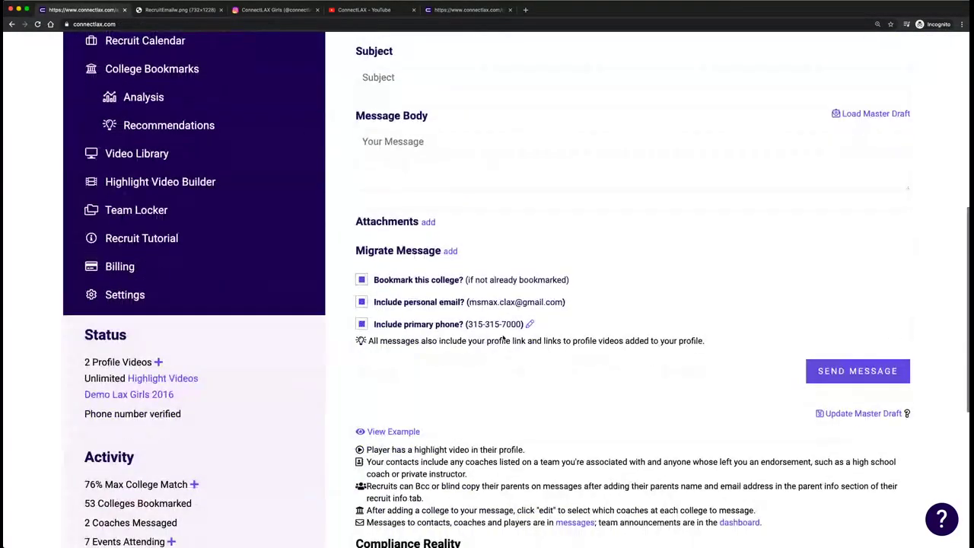
{"action": "scroll", "coordinate": [502, 337], "scroll_direction": "down", "scroll_amount": 1}
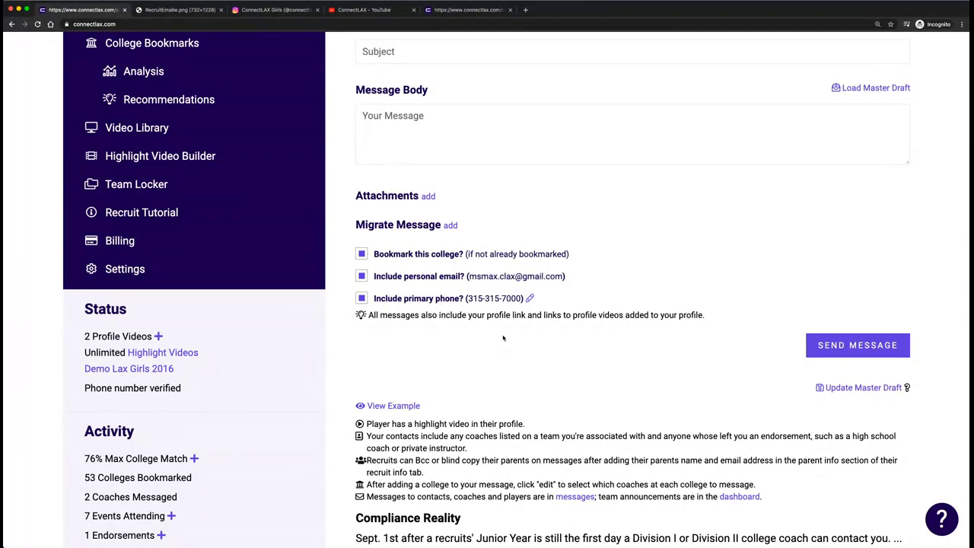
Review the Colgate University coaches listed as recipients, highlight the second coach's surname, and clear the text selection
{"action": "scroll", "coordinate": [502, 338], "scroll_direction": "up", "scroll_amount": 5}
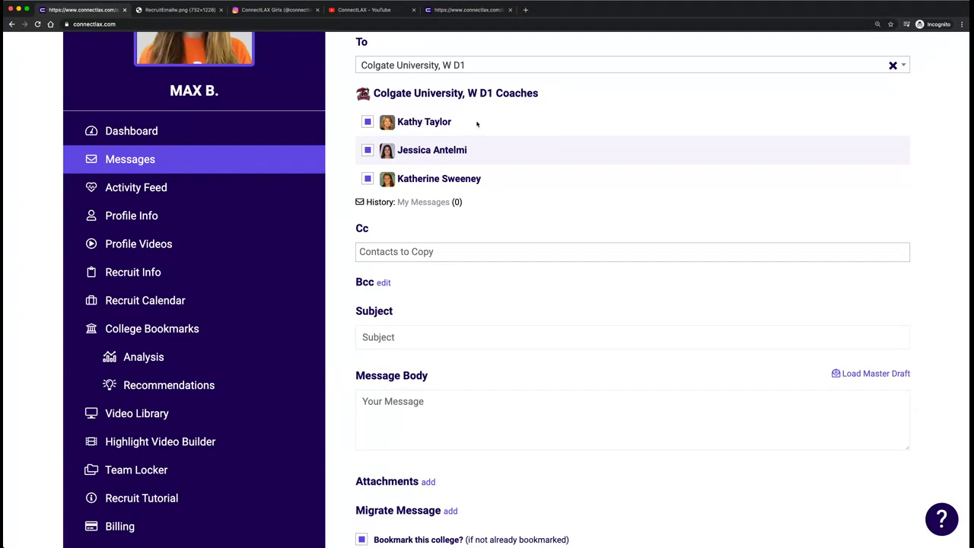
{"action": "left_click_drag", "start_coordinate": [464, 124], "coordinate": [403, 123]}
{"action": "left_click_drag", "start_coordinate": [467, 149], "coordinate": [431, 150]}
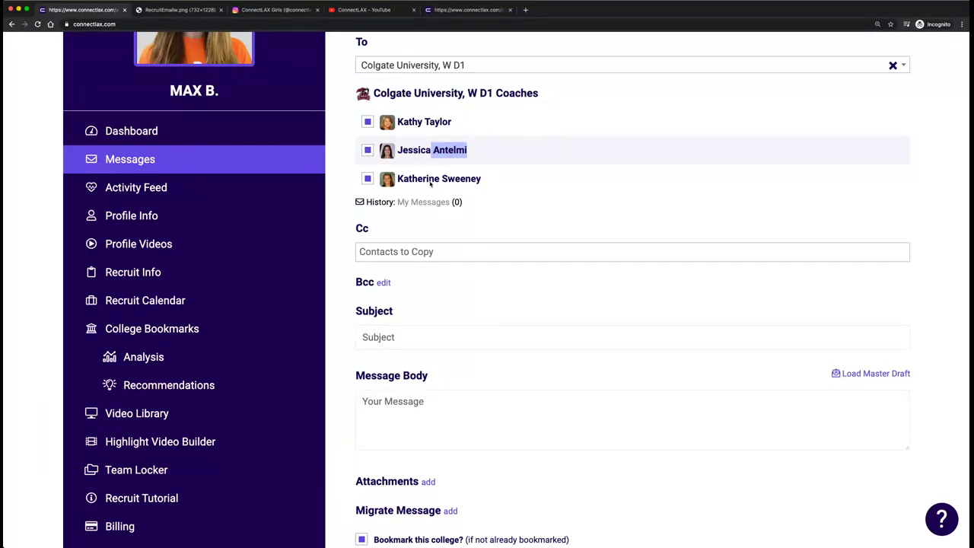
{"action": "left_click", "coordinate": [476, 280]}
{"action": "scroll", "coordinate": [473, 302], "scroll_direction": "up", "scroll_amount": 2}
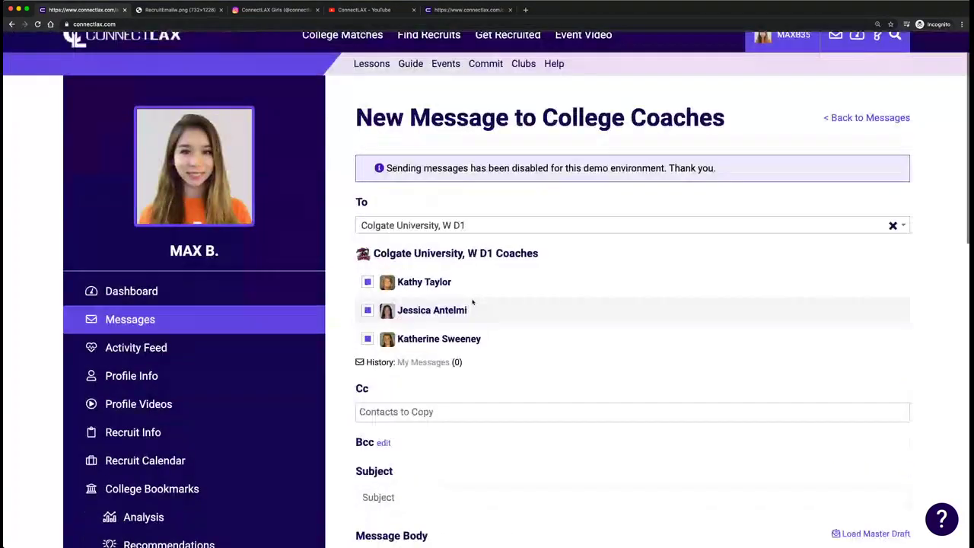